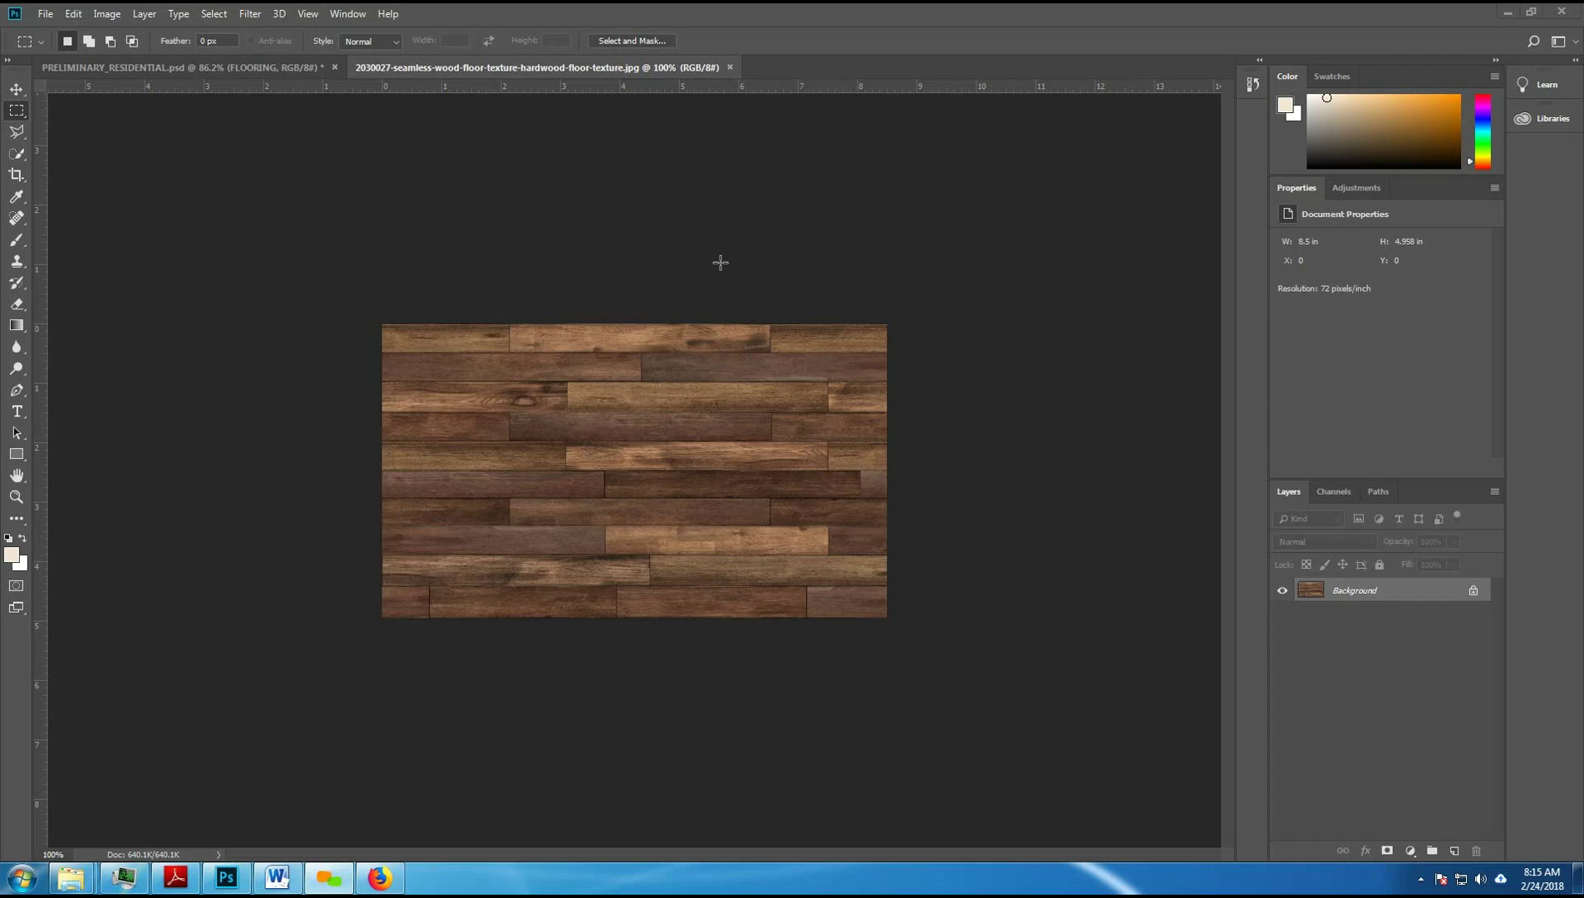
Step: Rotate the wood floor texture image 90° clockwise so its planks run vertically
click(275, 72)
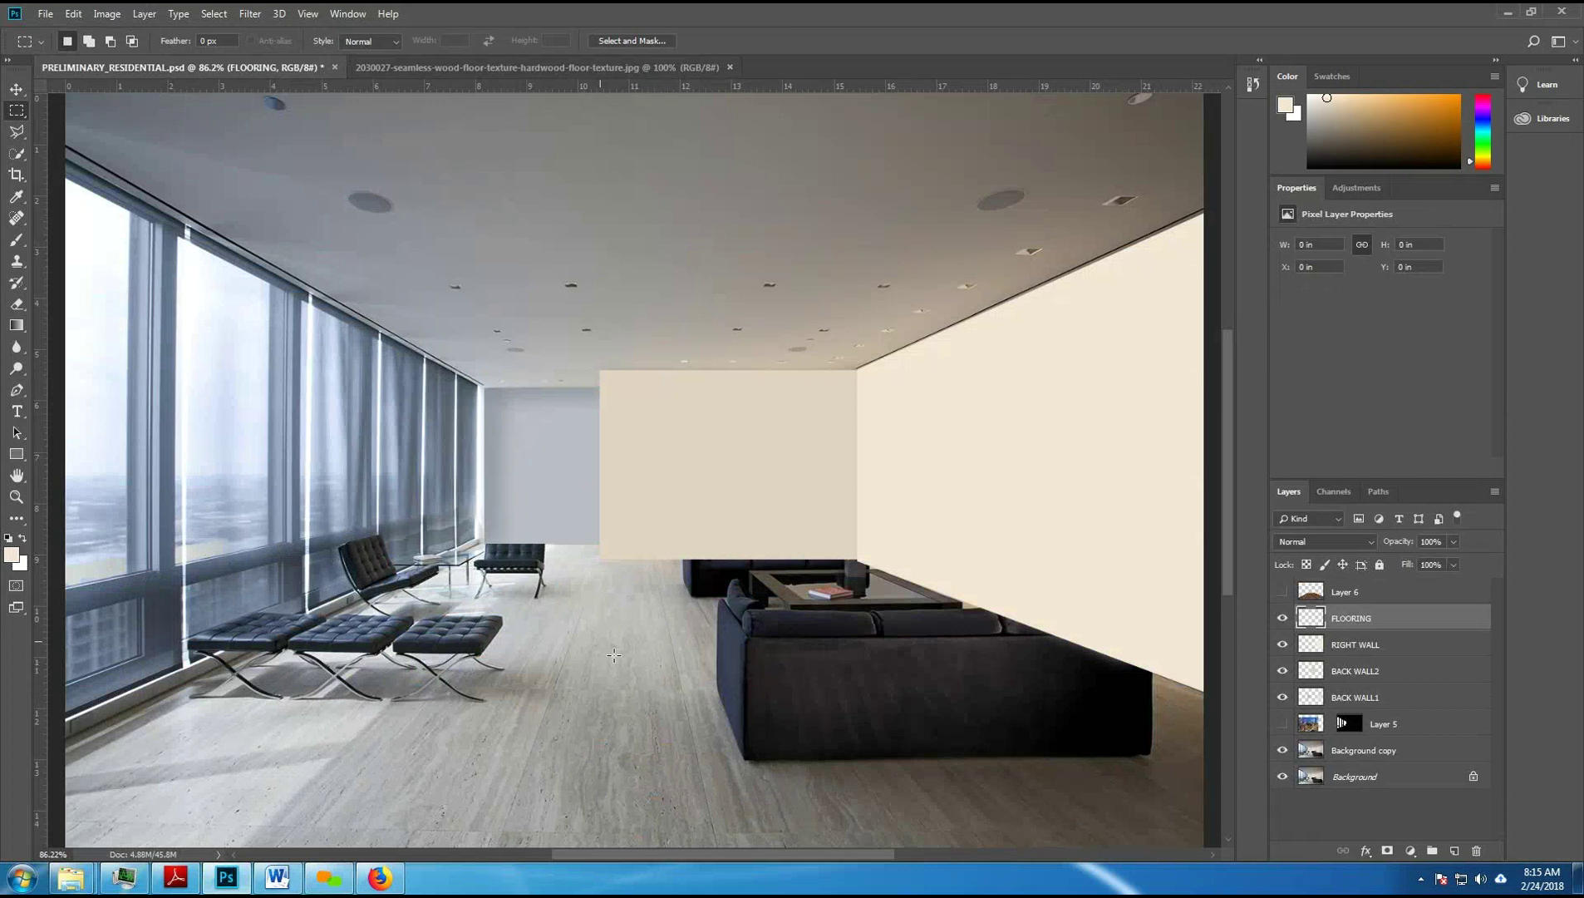
click(503, 69)
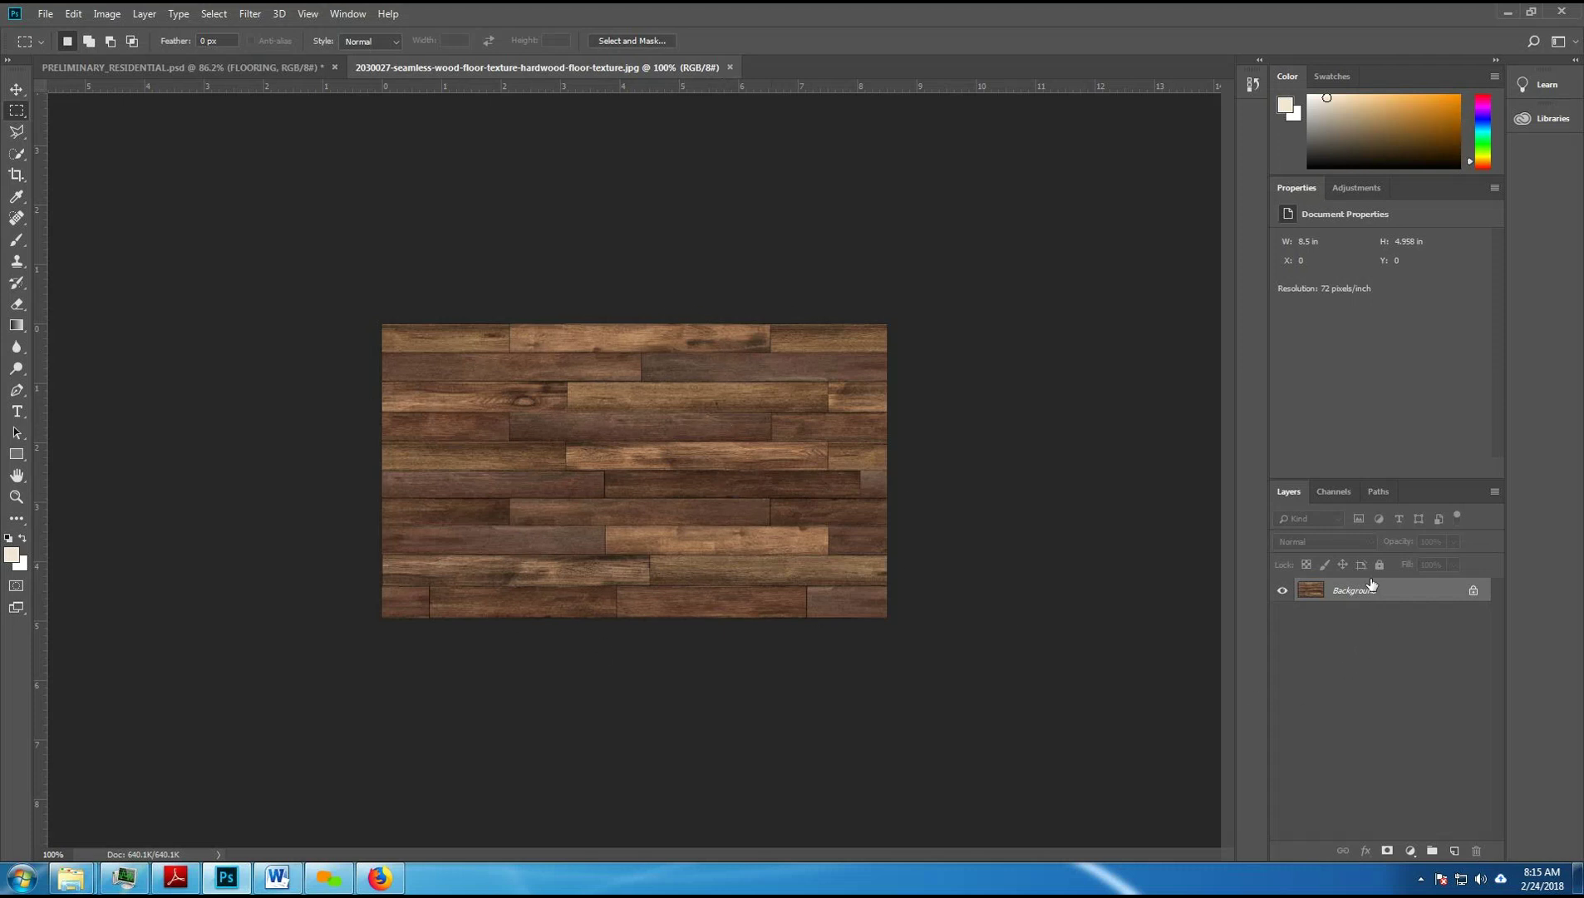
click(111, 17)
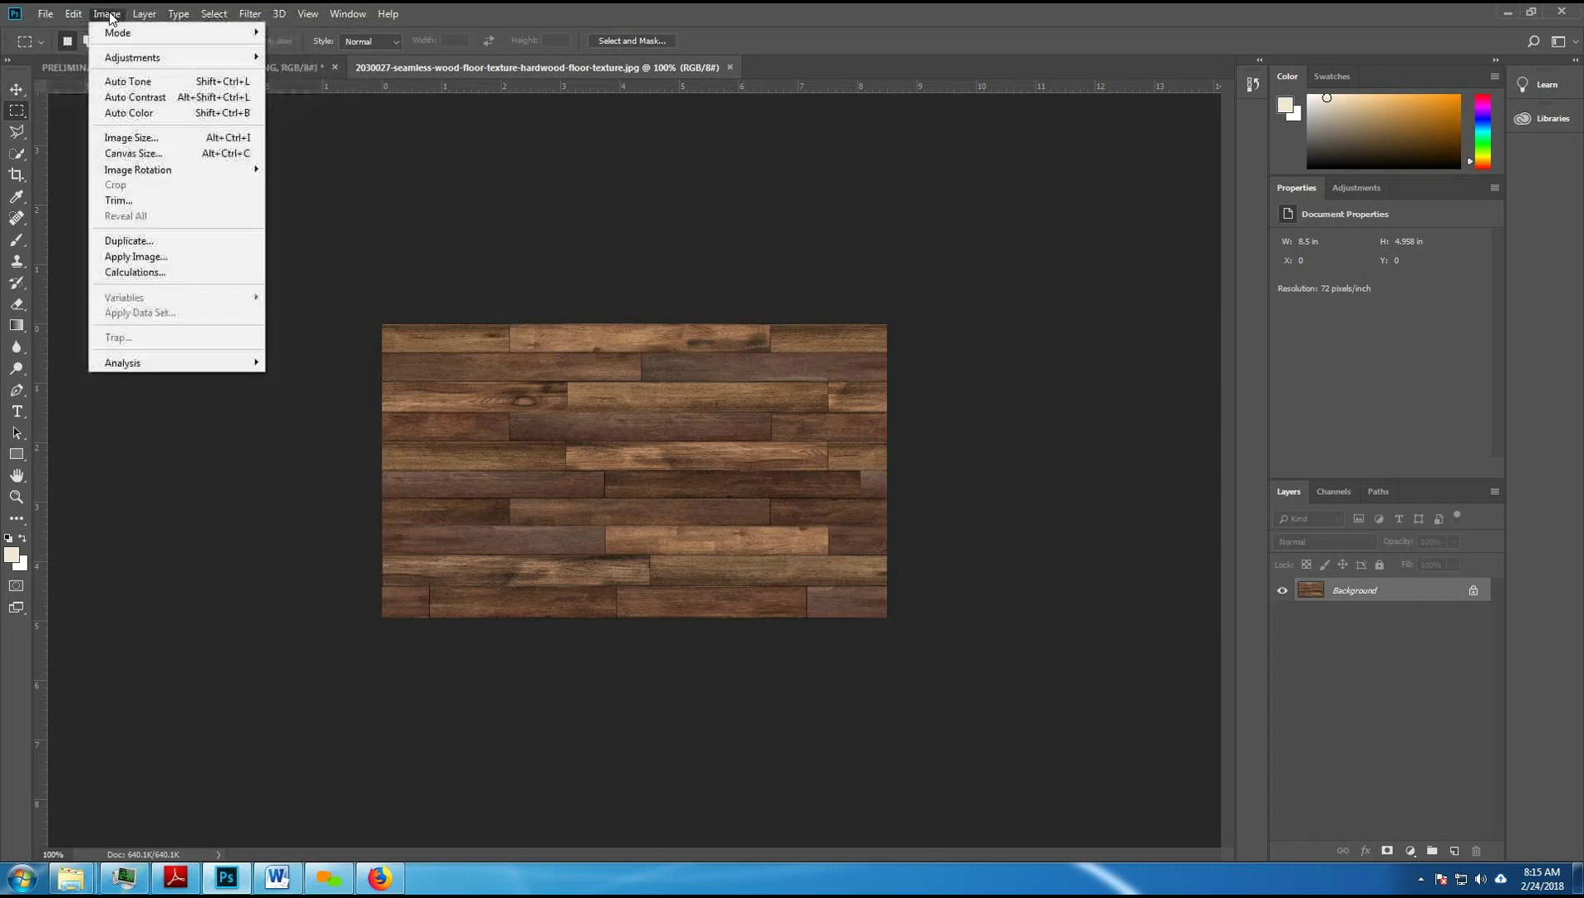
mouse_move(150, 169)
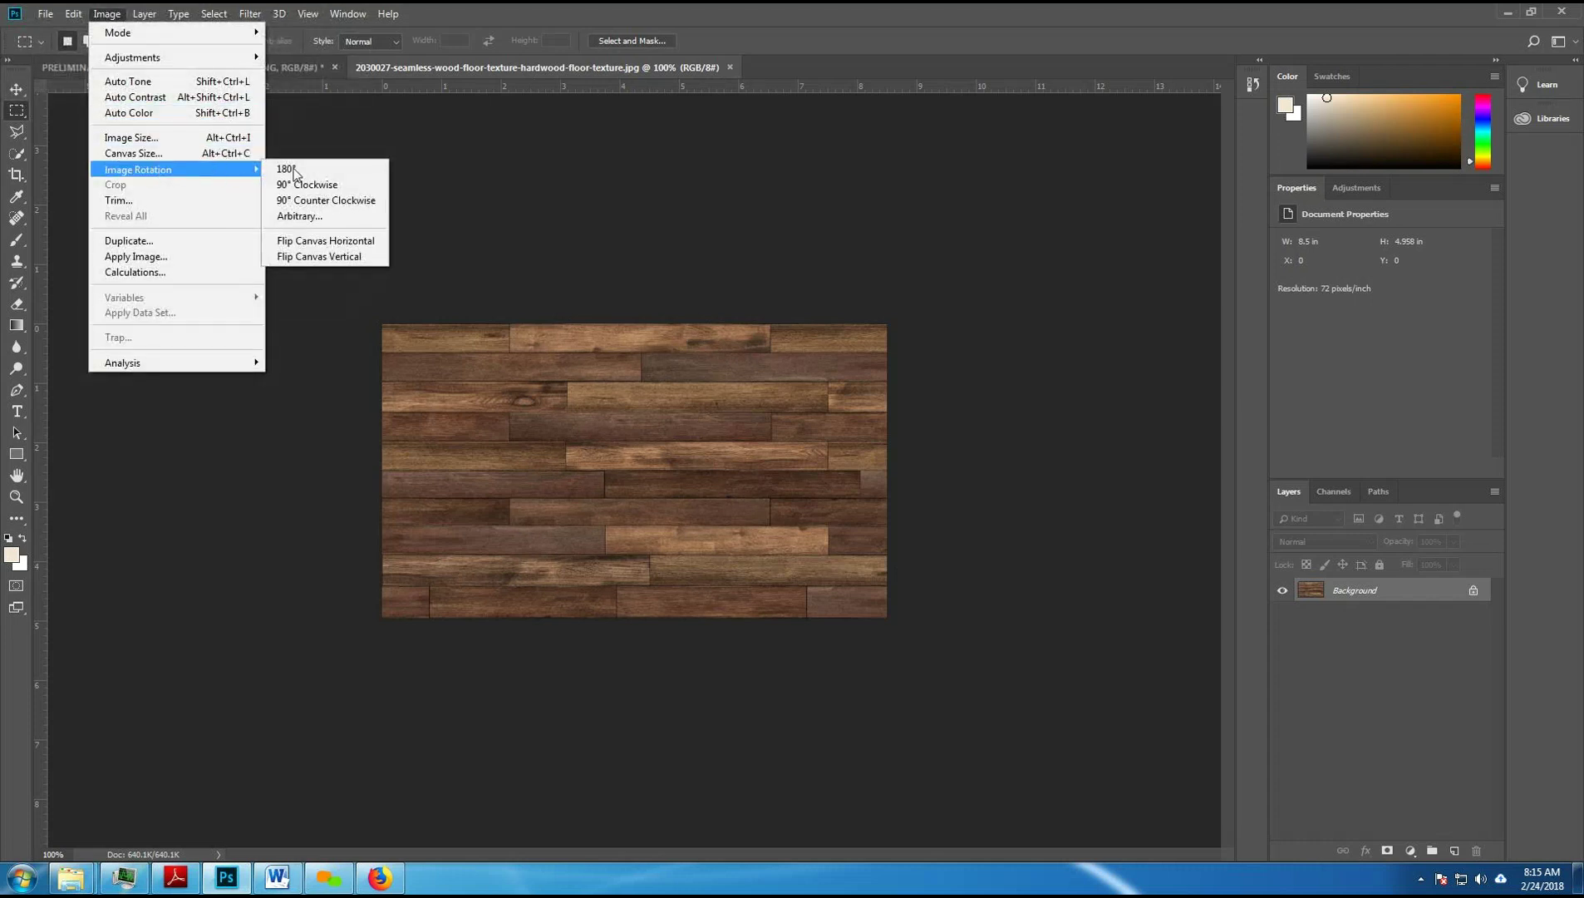
click(316, 190)
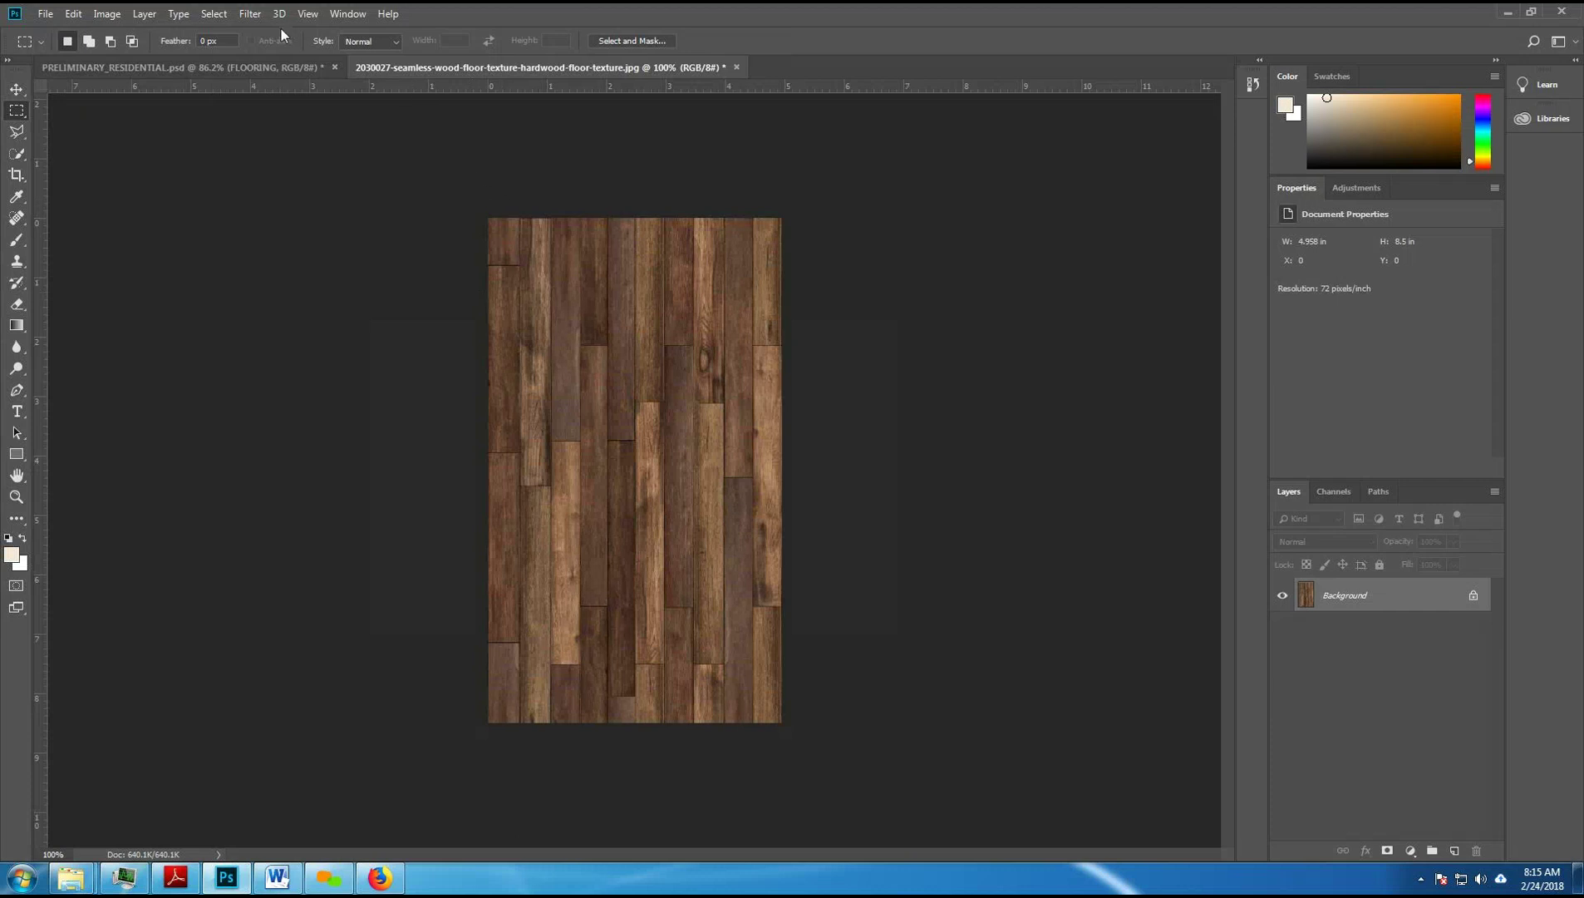
Step: Select the entire rotated wood texture and define it as a pattern under the suggested name
click(251, 14)
click(258, 15)
click(214, 14)
click(218, 31)
click(73, 14)
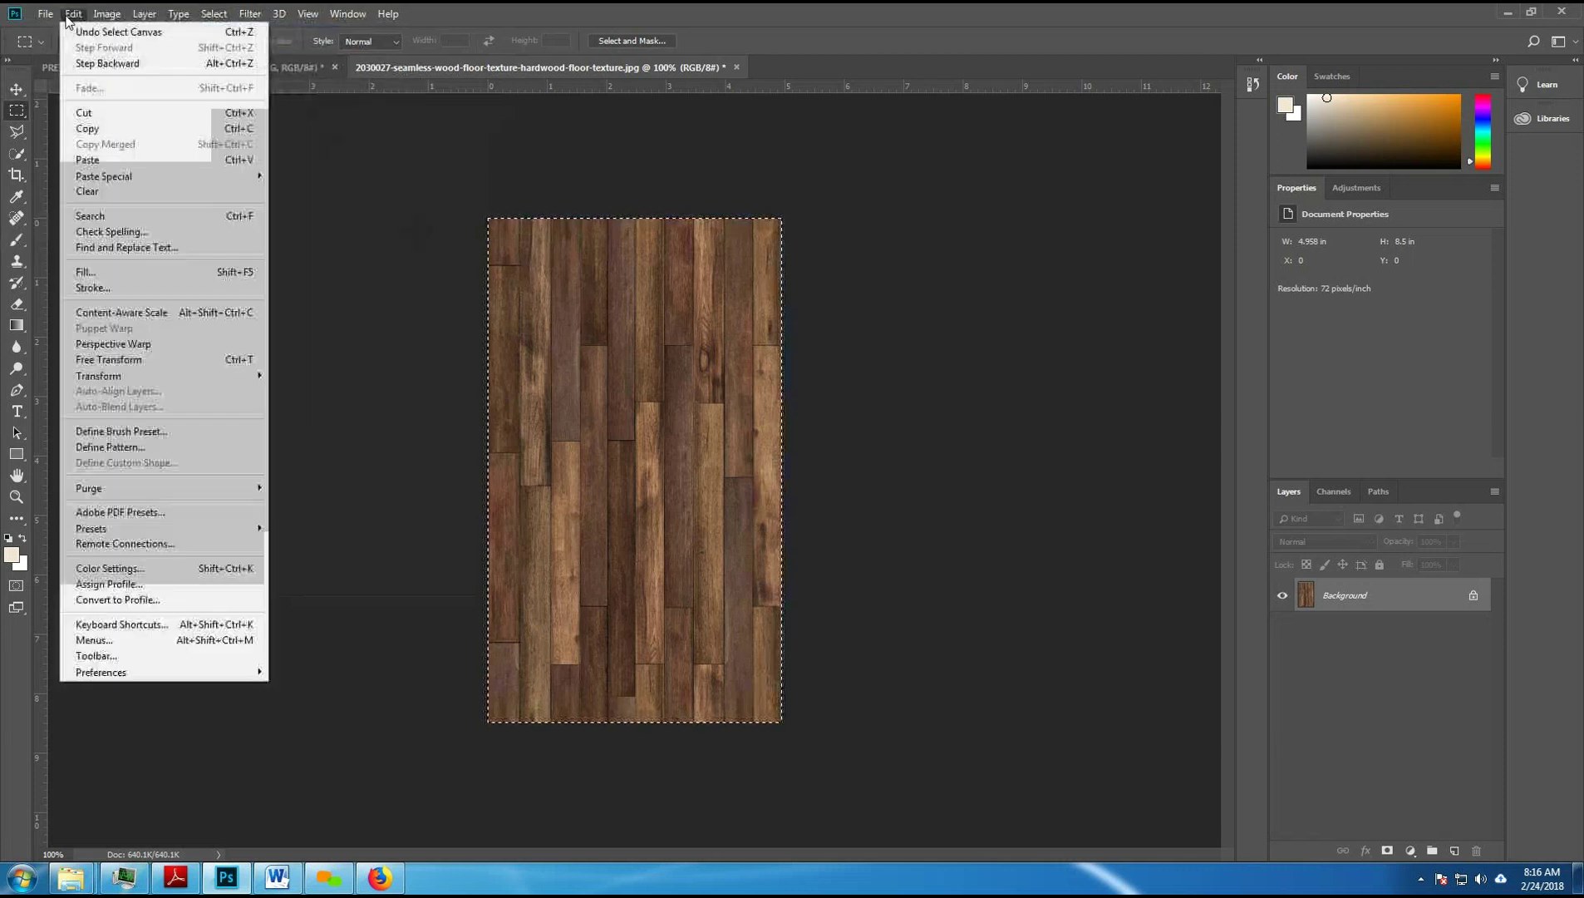
click(133, 446)
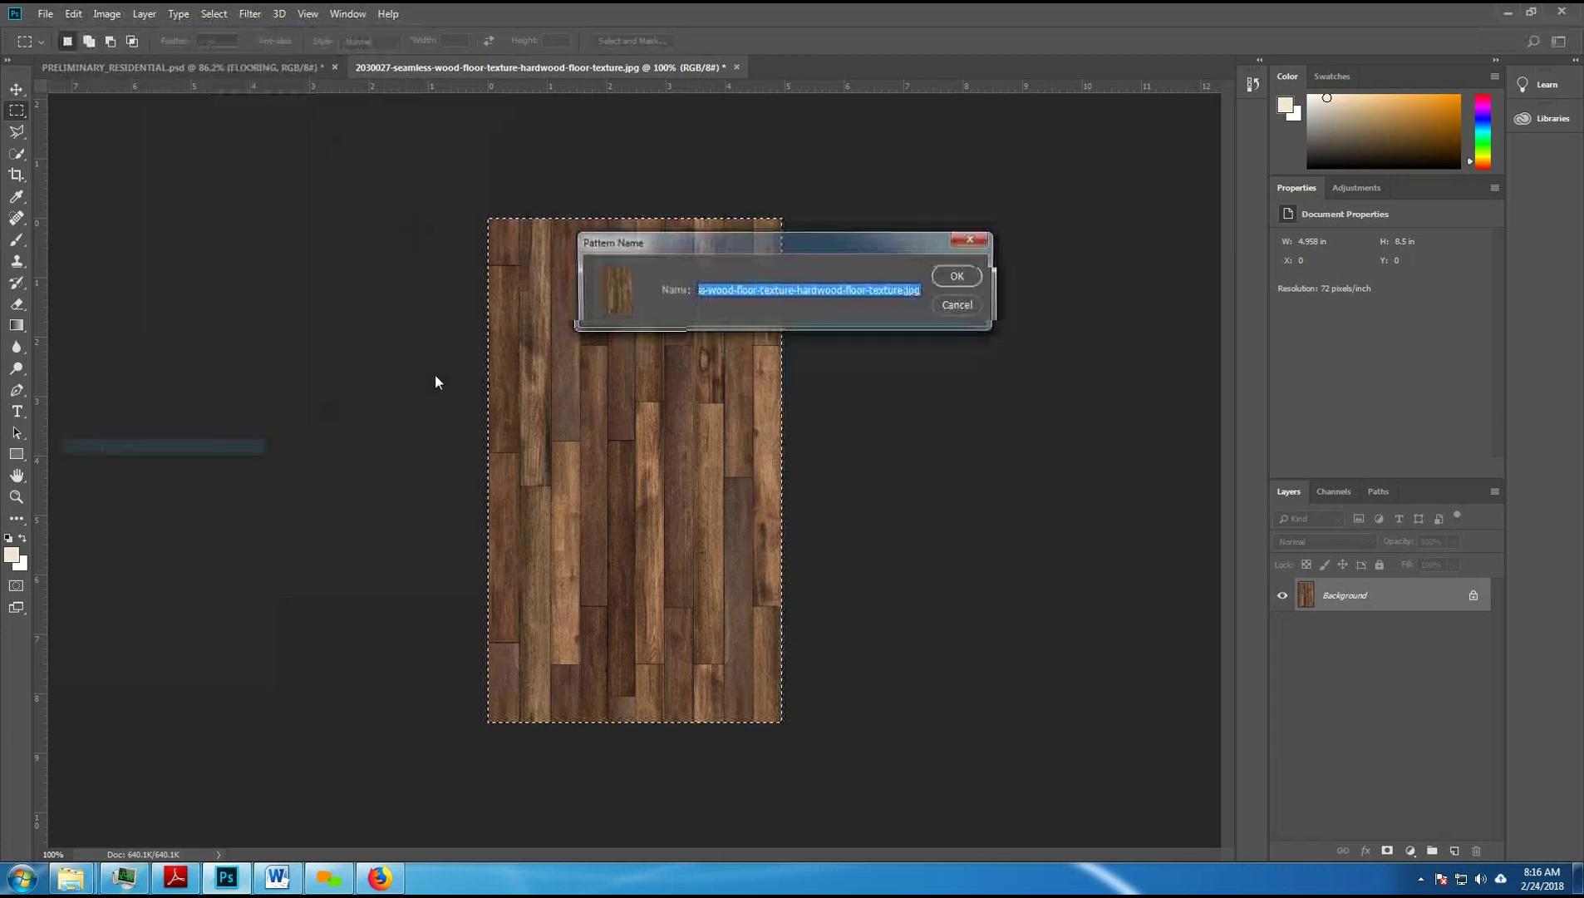
click(948, 277)
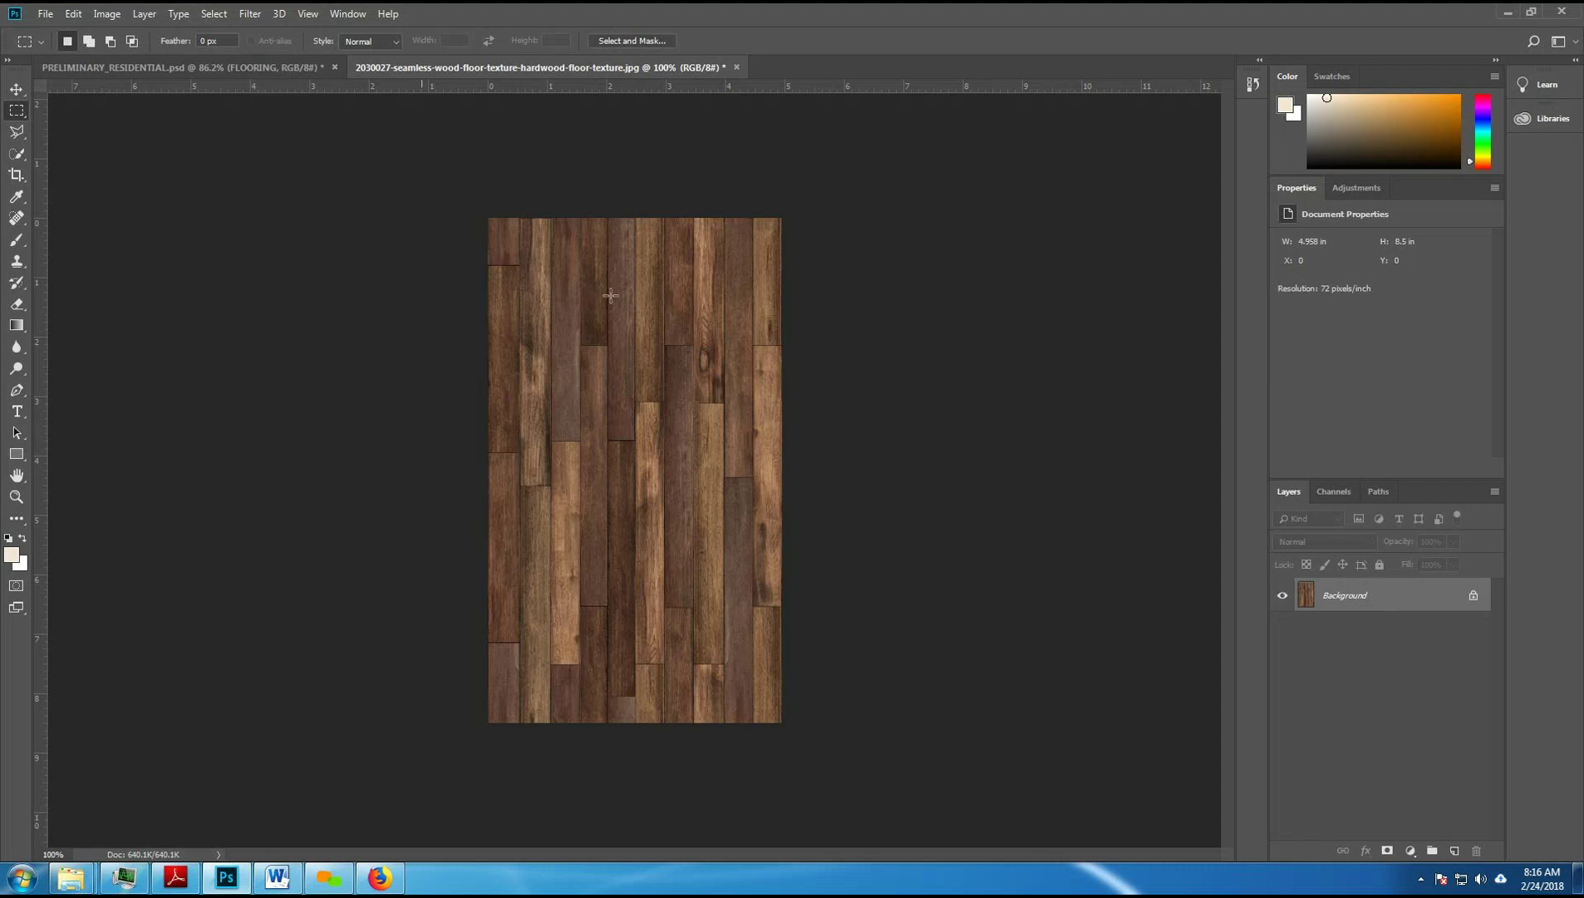
Step: In PRELIMINARY_RESIDENTIAL.psd, draw a rectangular selection about 21.8 by 14 in over nearly the whole room image
click(184, 66)
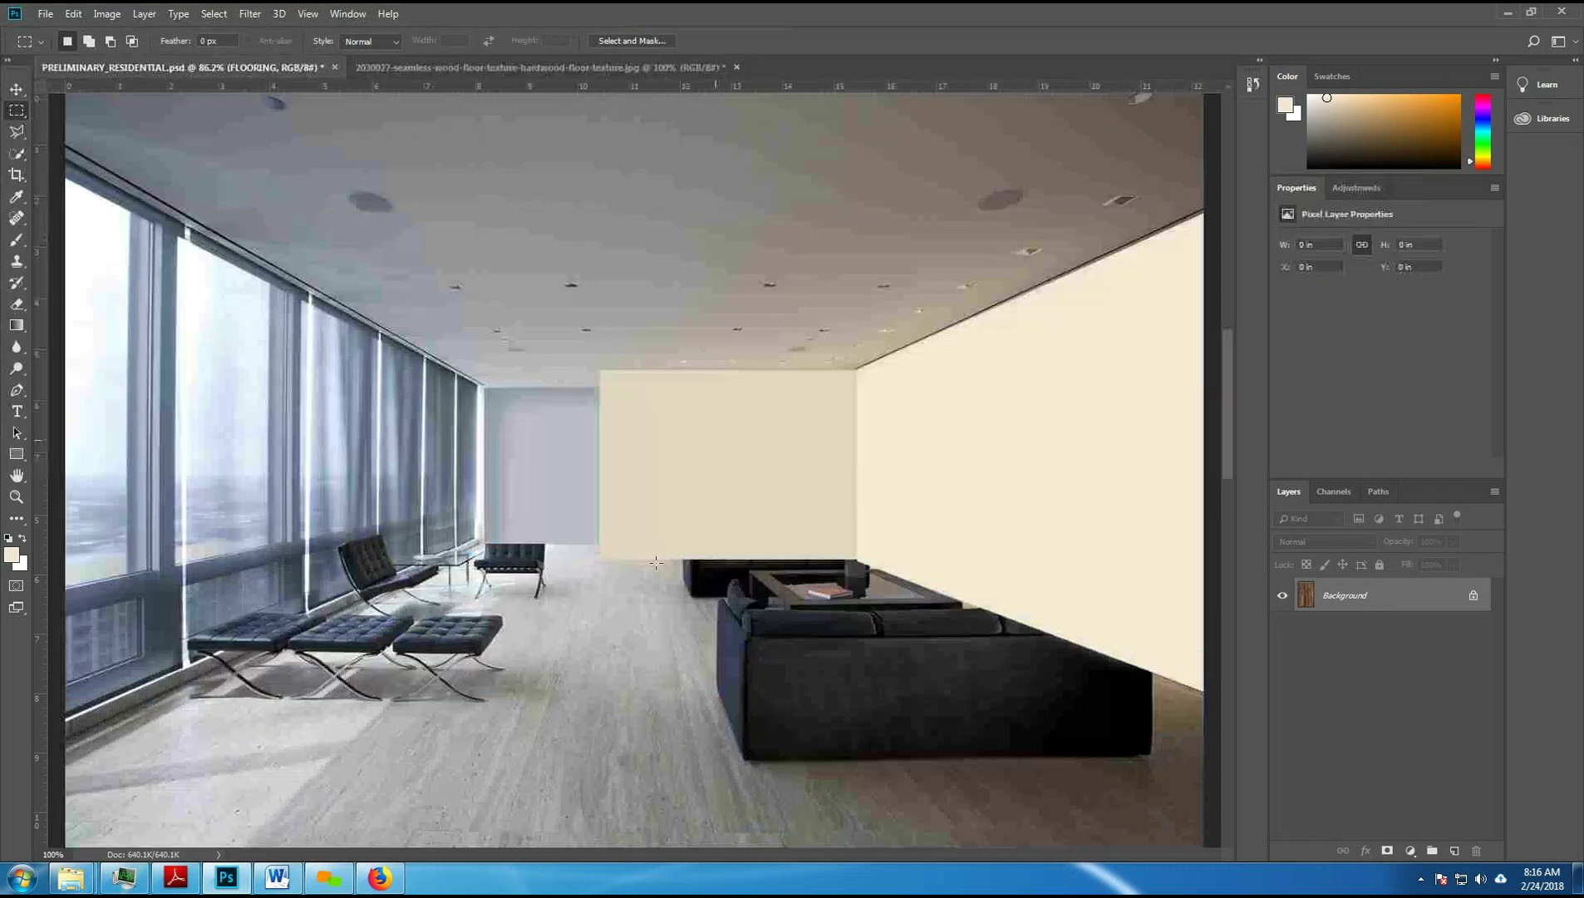
drag(80, 107, 1197, 823)
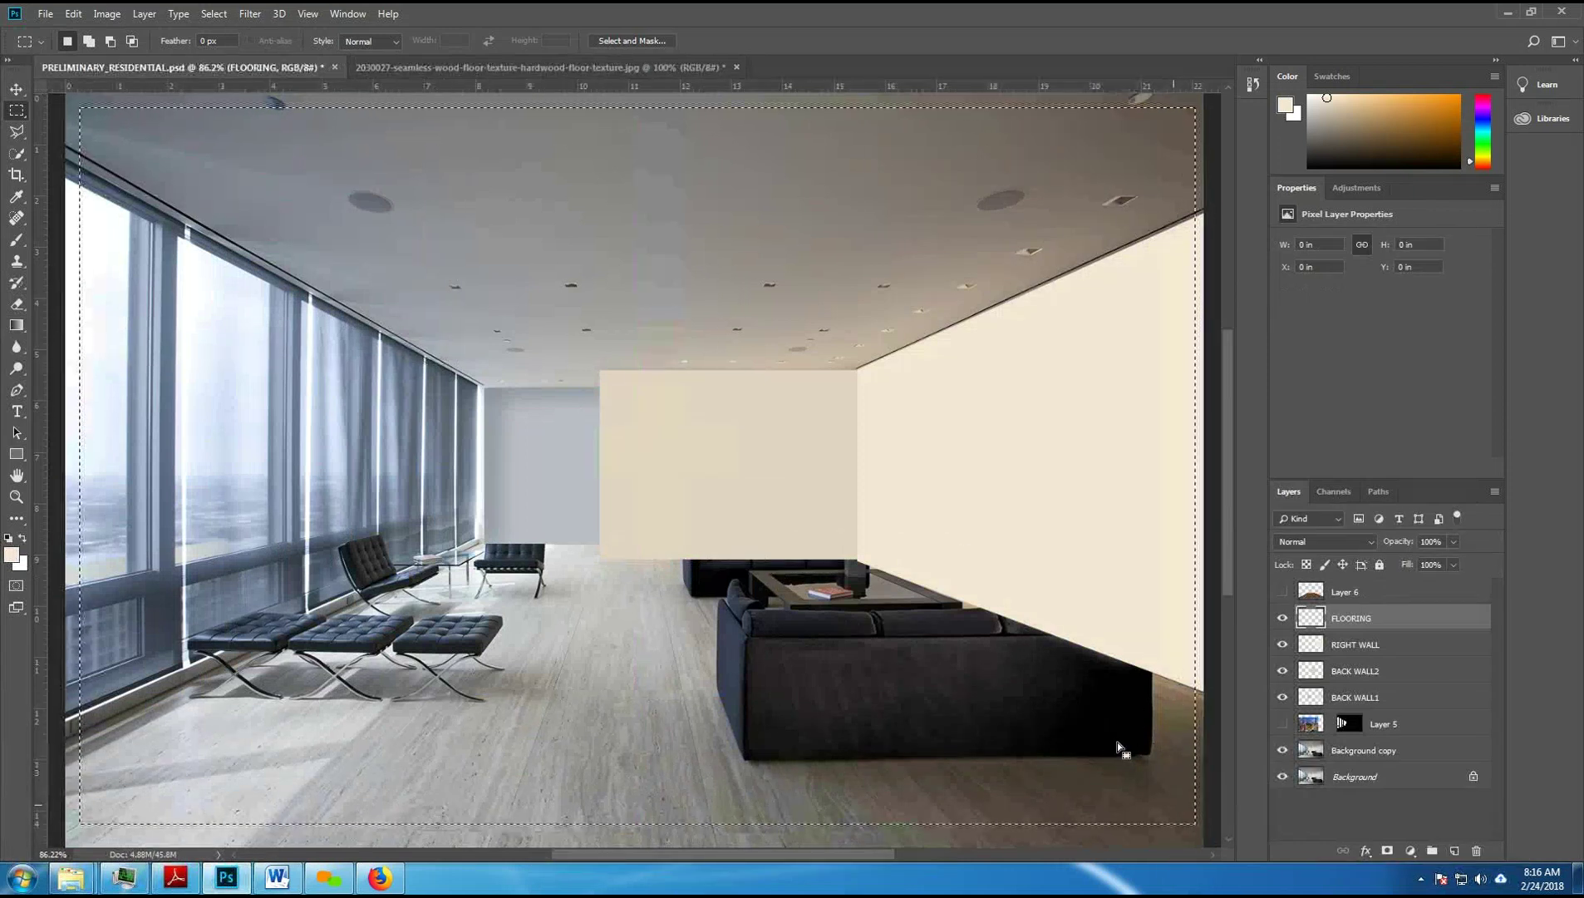
Step: Return to the wood texture image, select its whole canvas and define it as a pattern again
click(504, 68)
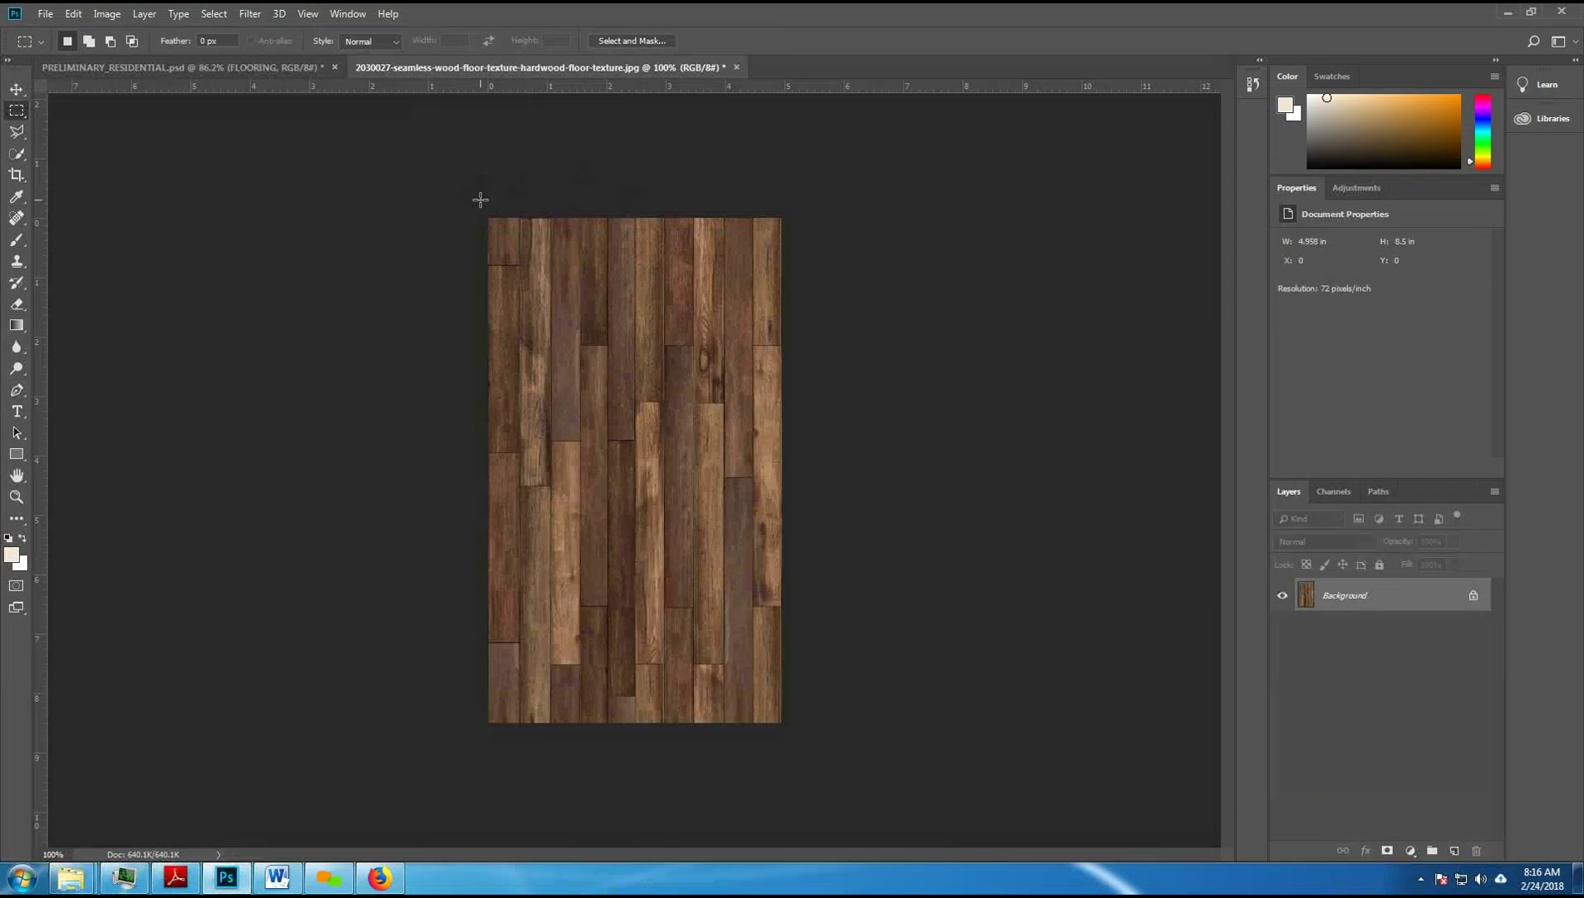
key(ctrl+a)
click(67, 17)
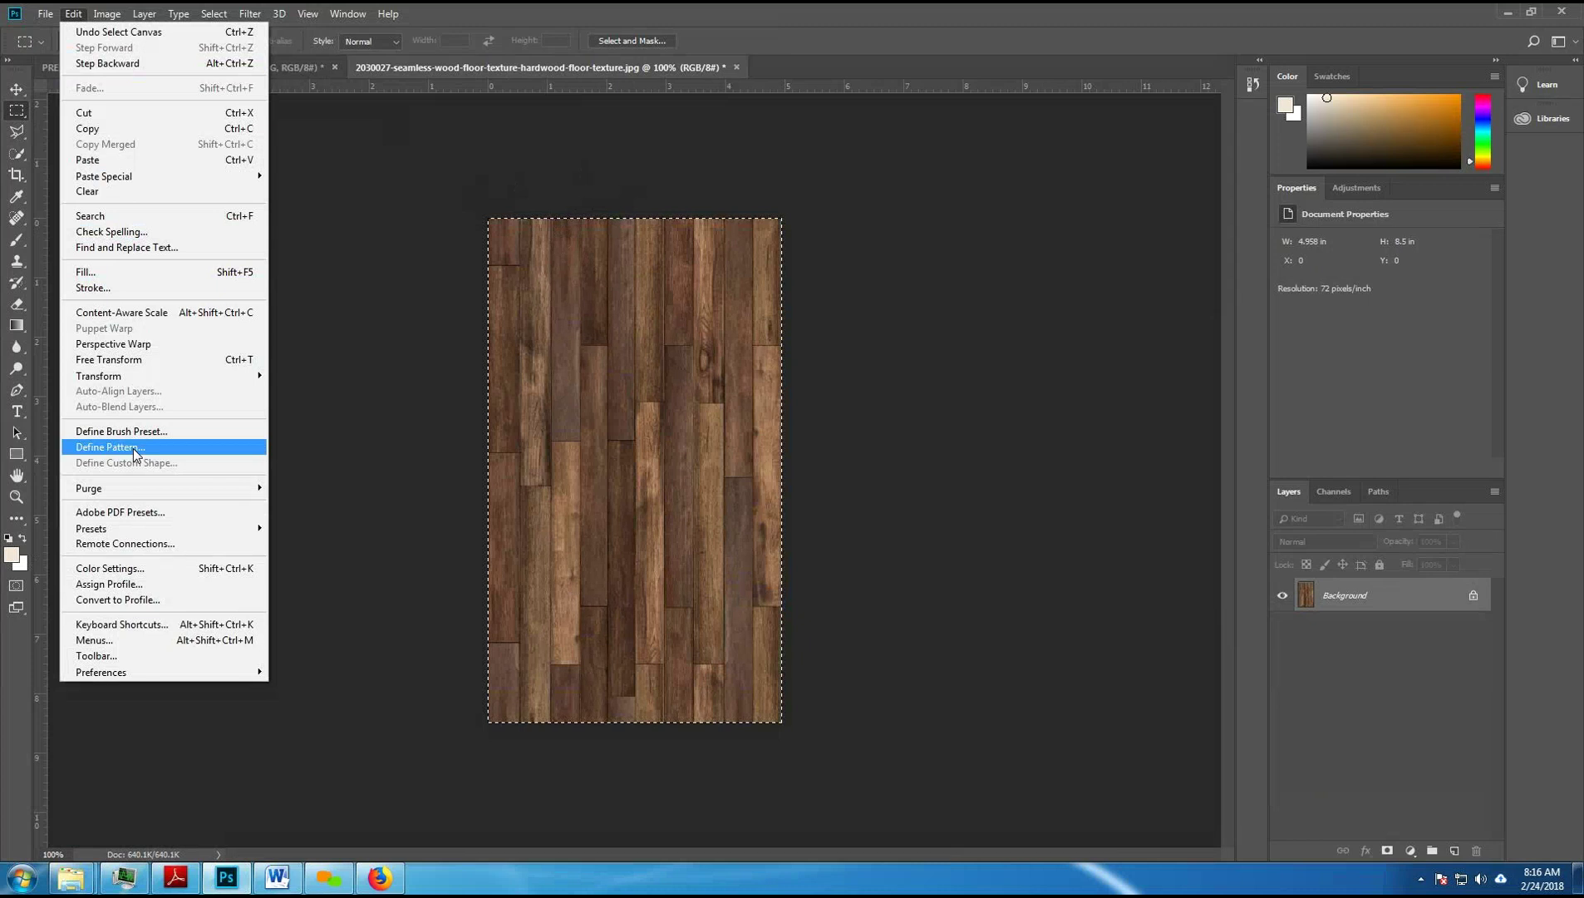
click(132, 448)
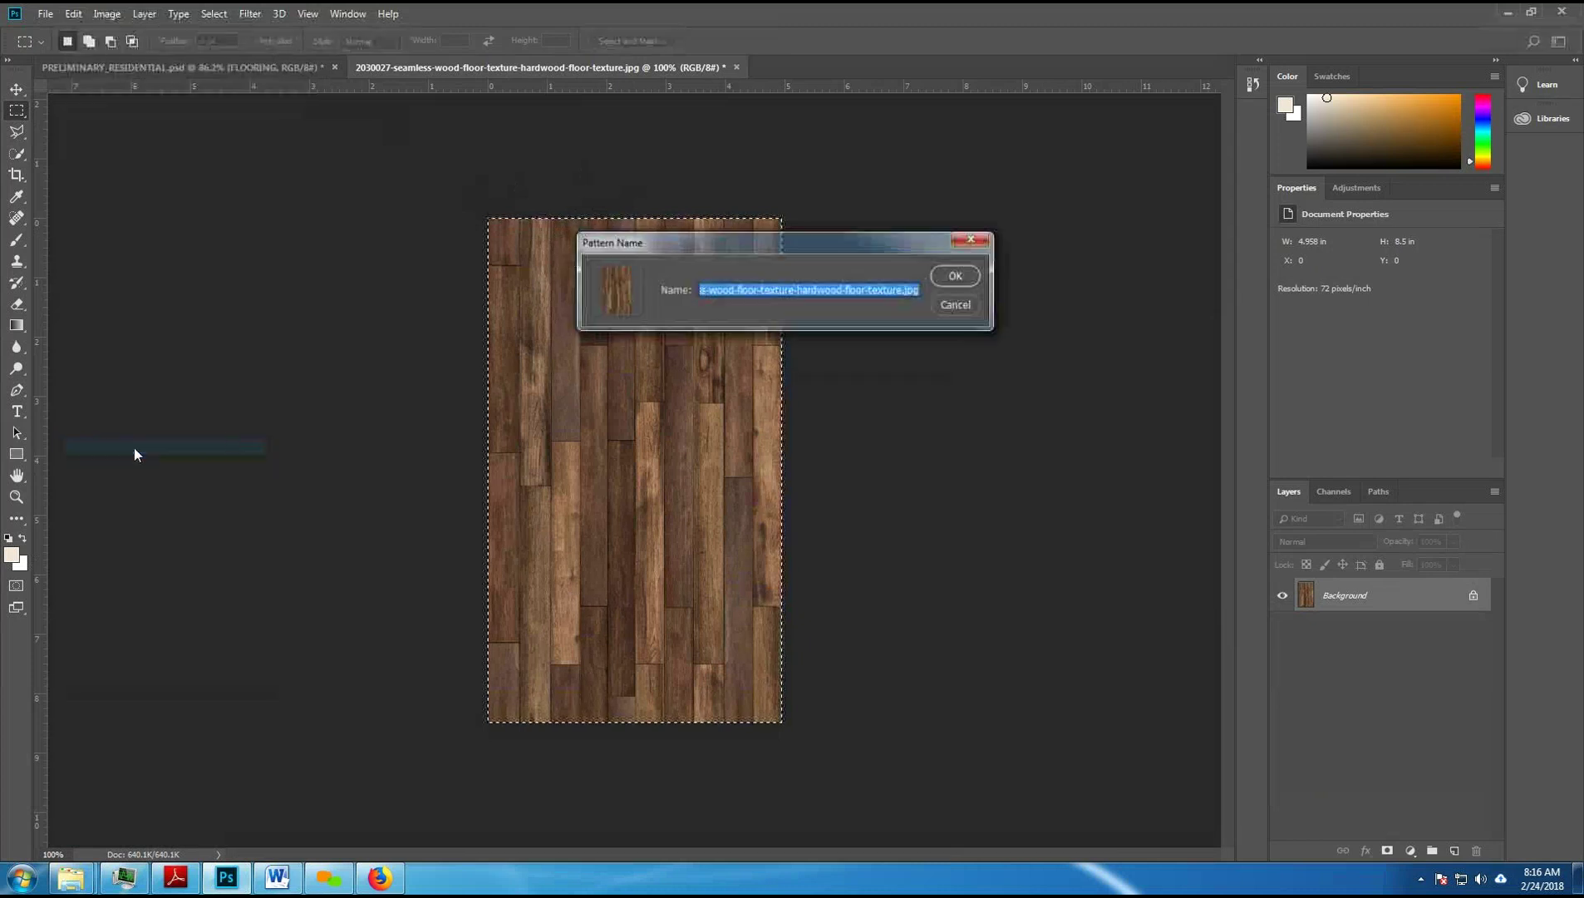
click(954, 277)
Step: Fill the rectangular selection on the room's FLOORING layer with the newest wood plank custom pattern
click(251, 69)
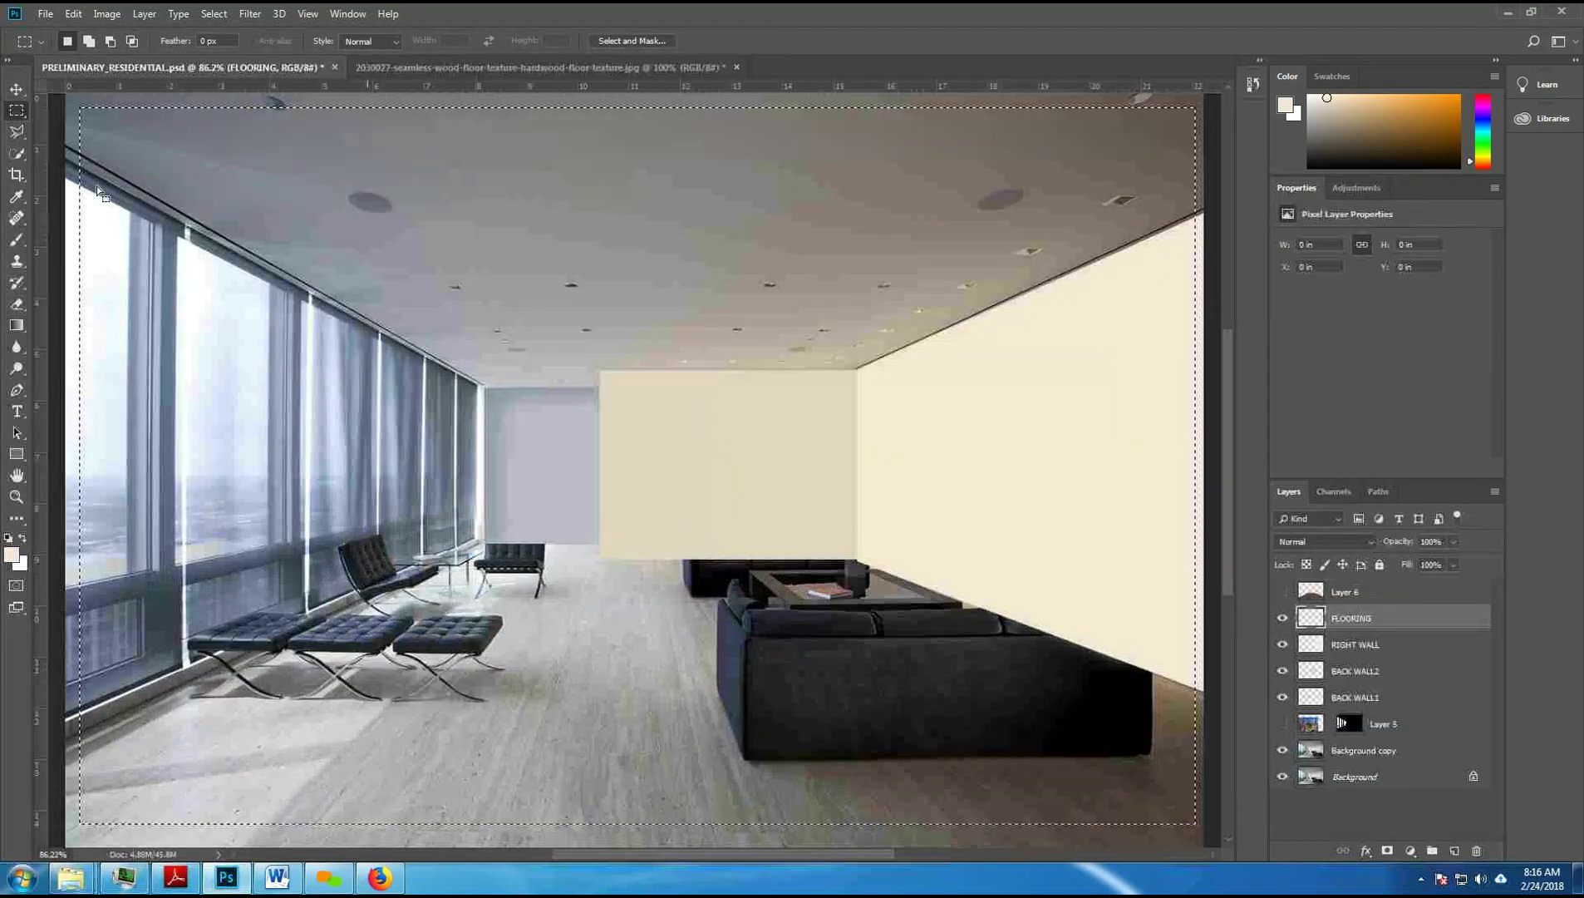
click(74, 15)
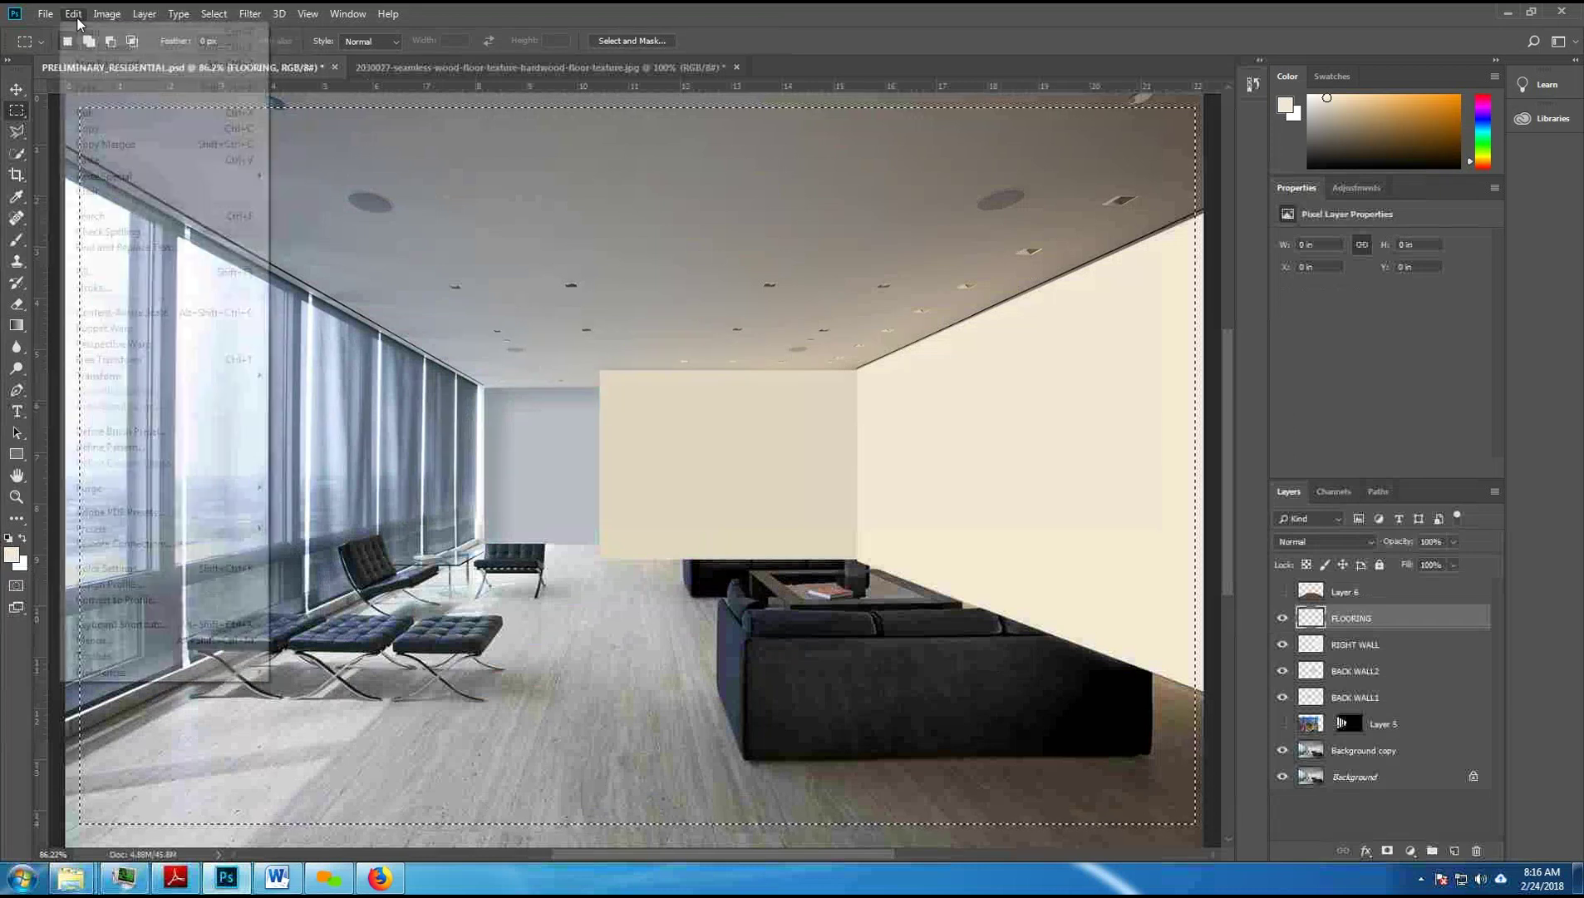
click(87, 272)
click(769, 277)
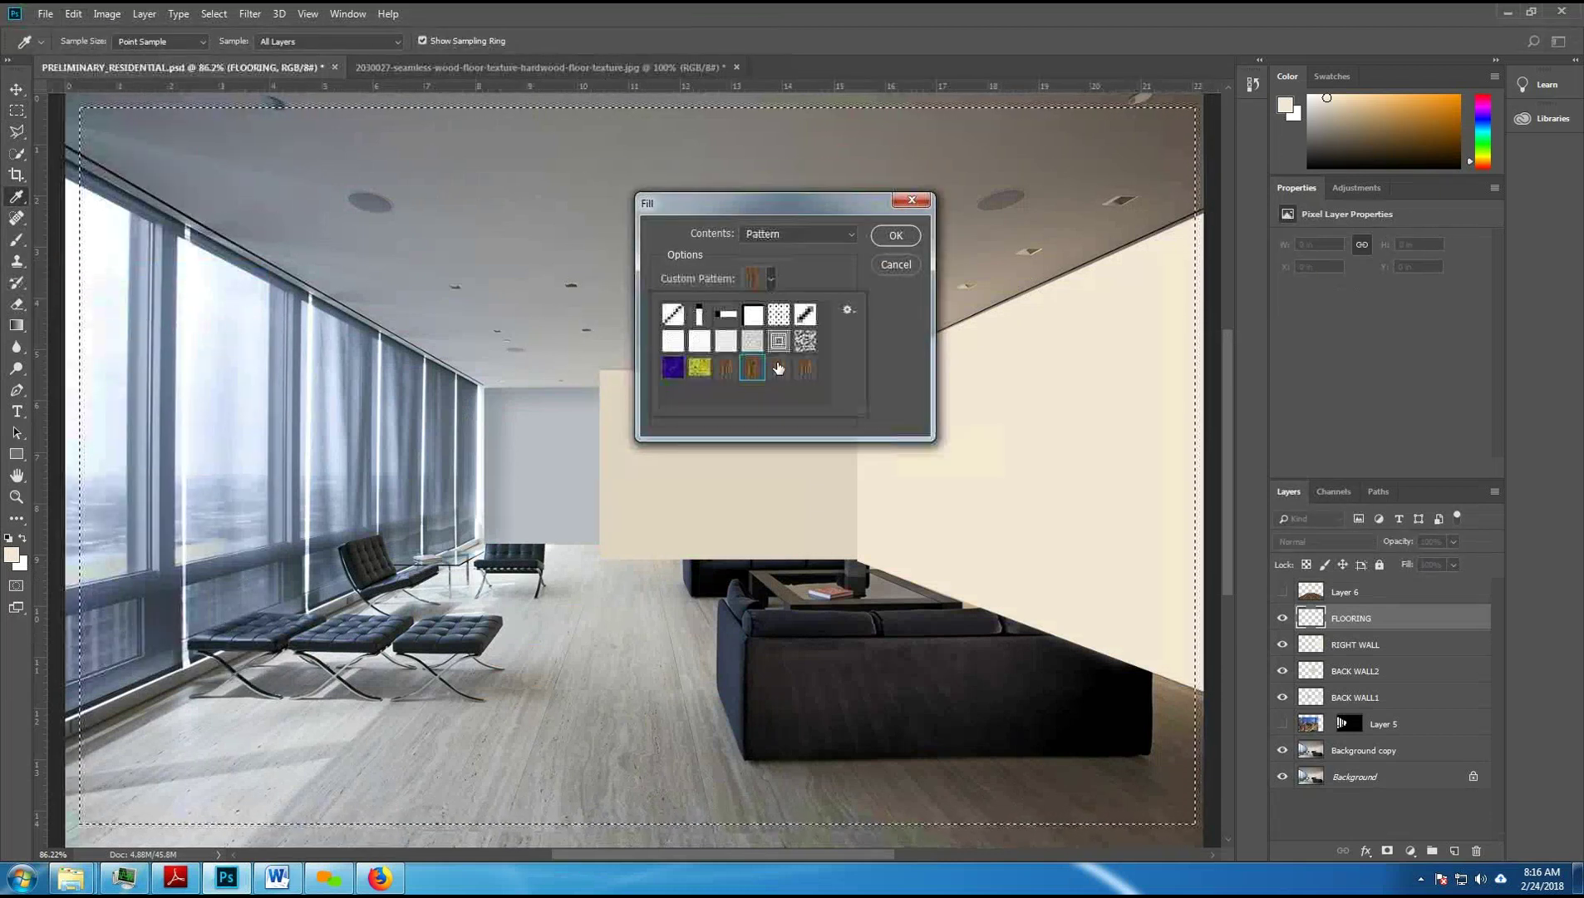
click(806, 368)
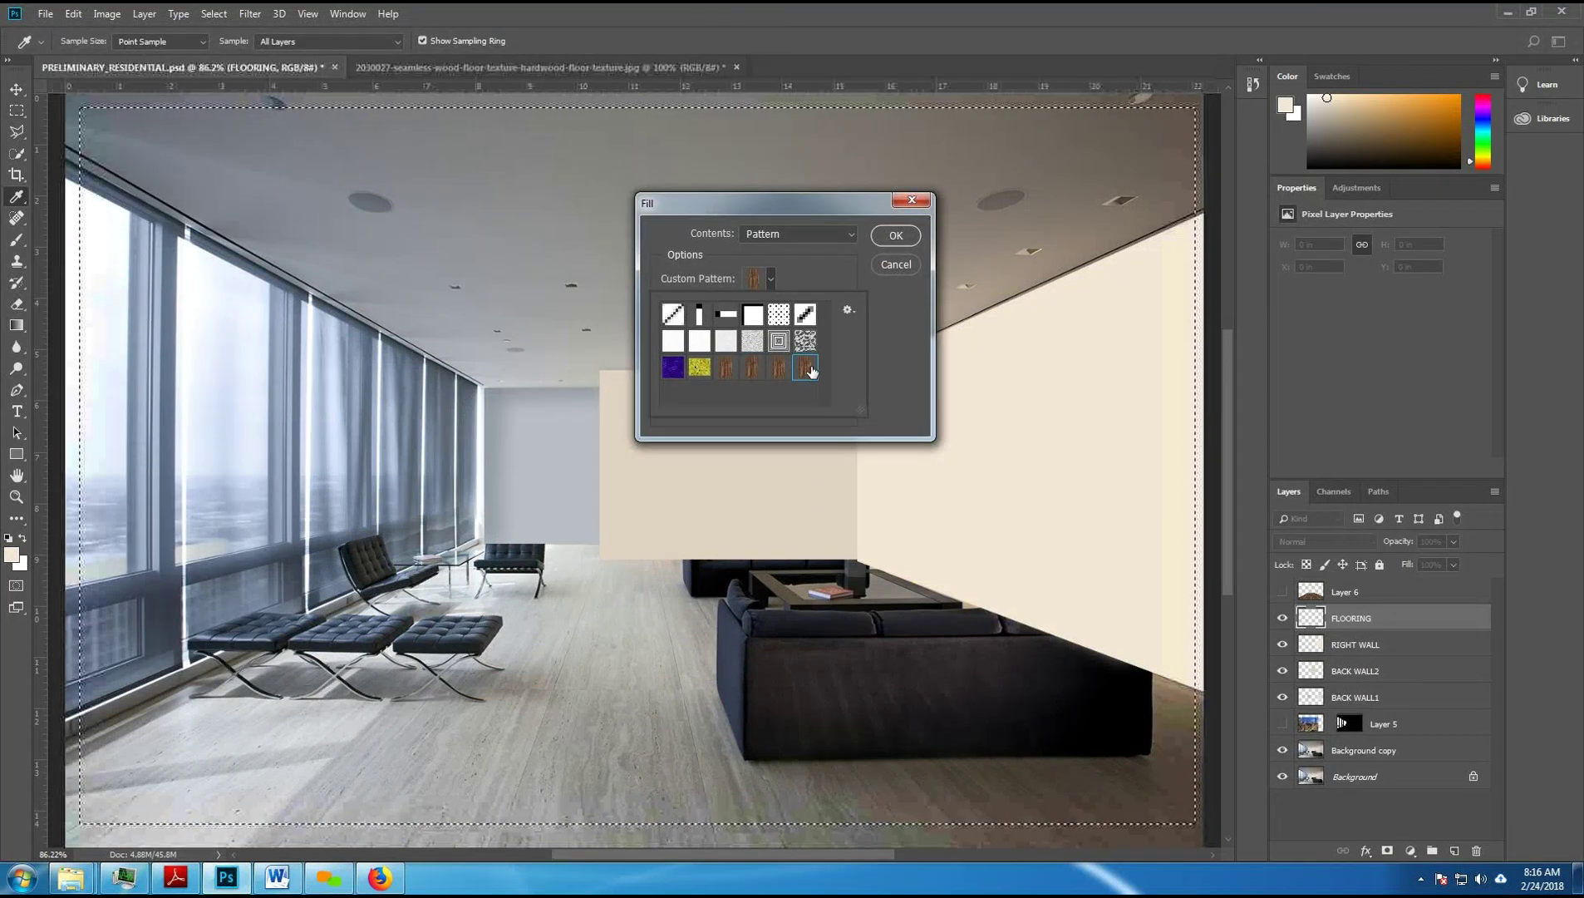
click(896, 237)
click(896, 238)
key(m)
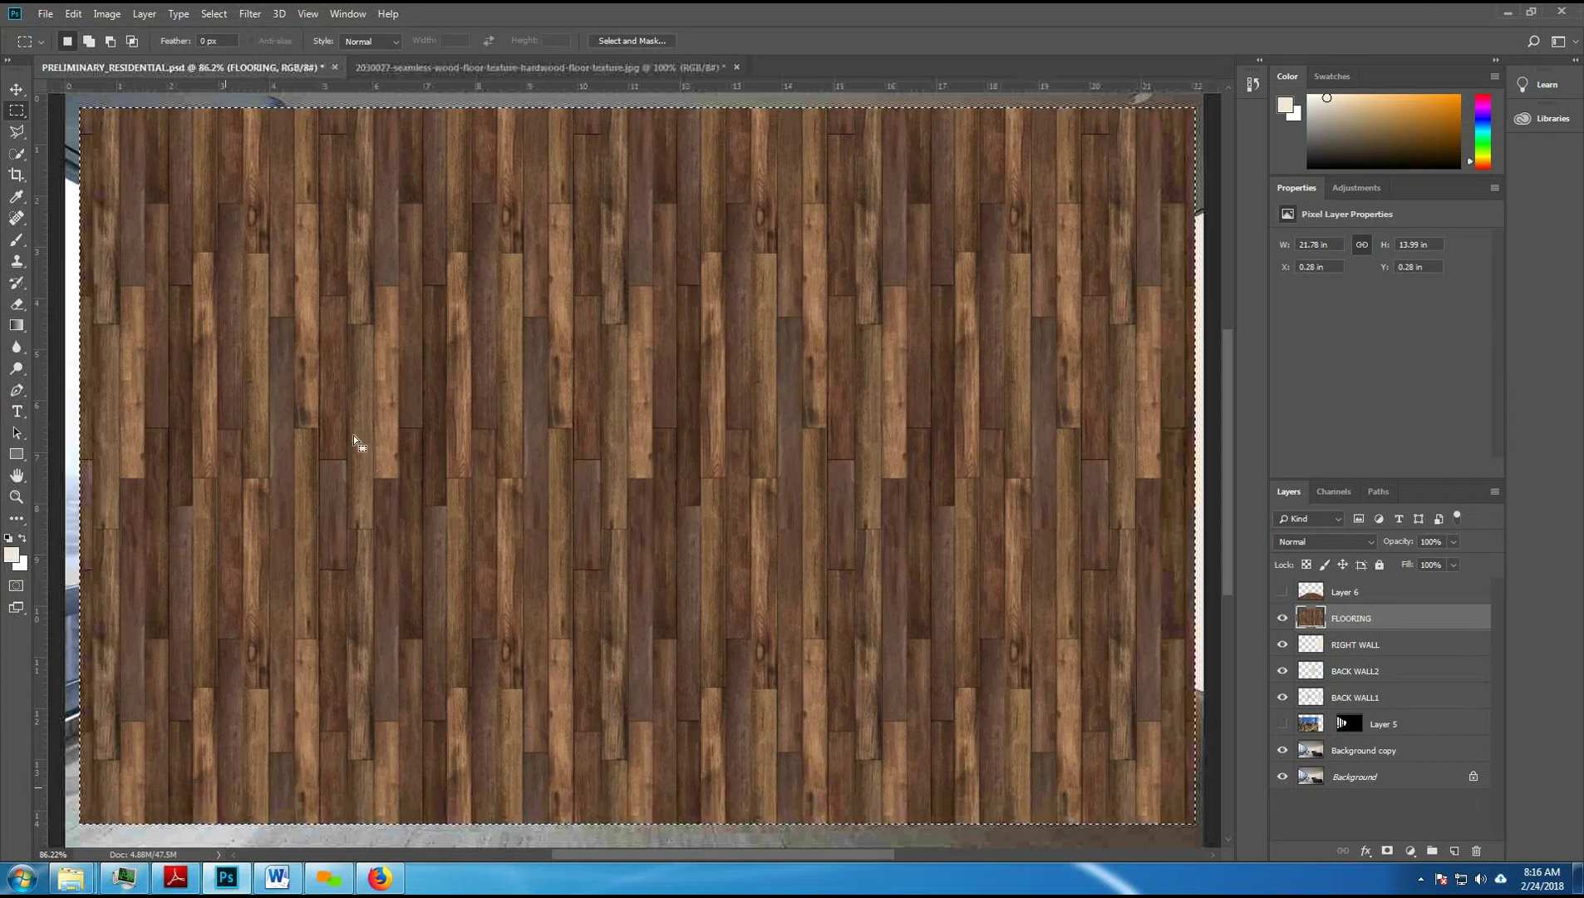
Step: Undo the wood pattern fill by reverting the room document's history to the last Rectangular Marquee state
click(301, 14)
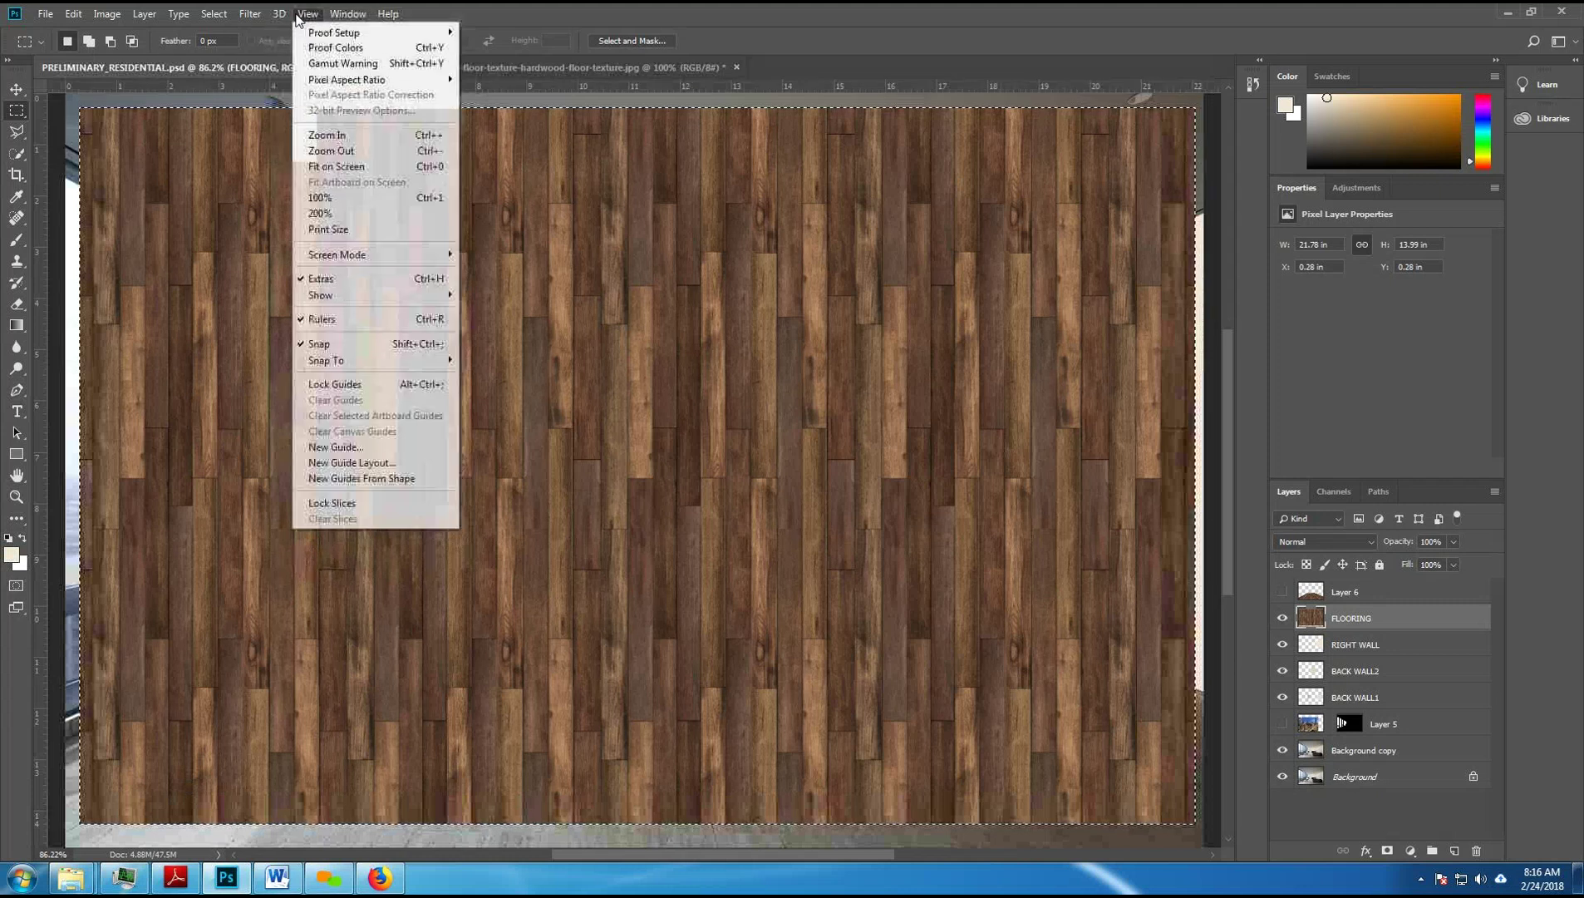
mouse_move(342, 16)
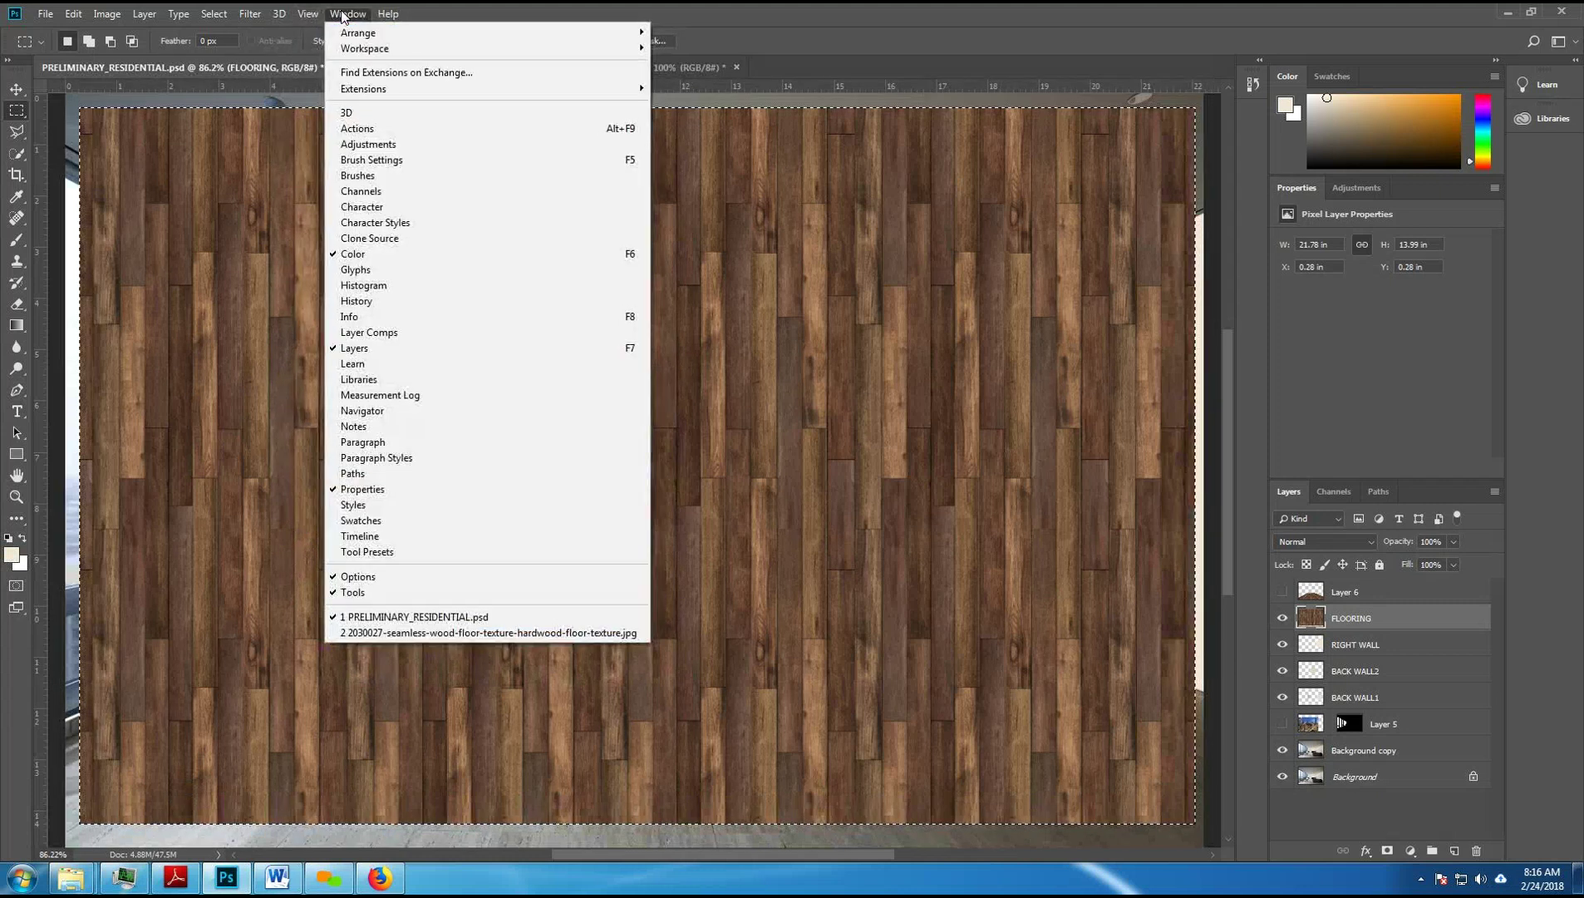
click(566, 302)
click(1116, 242)
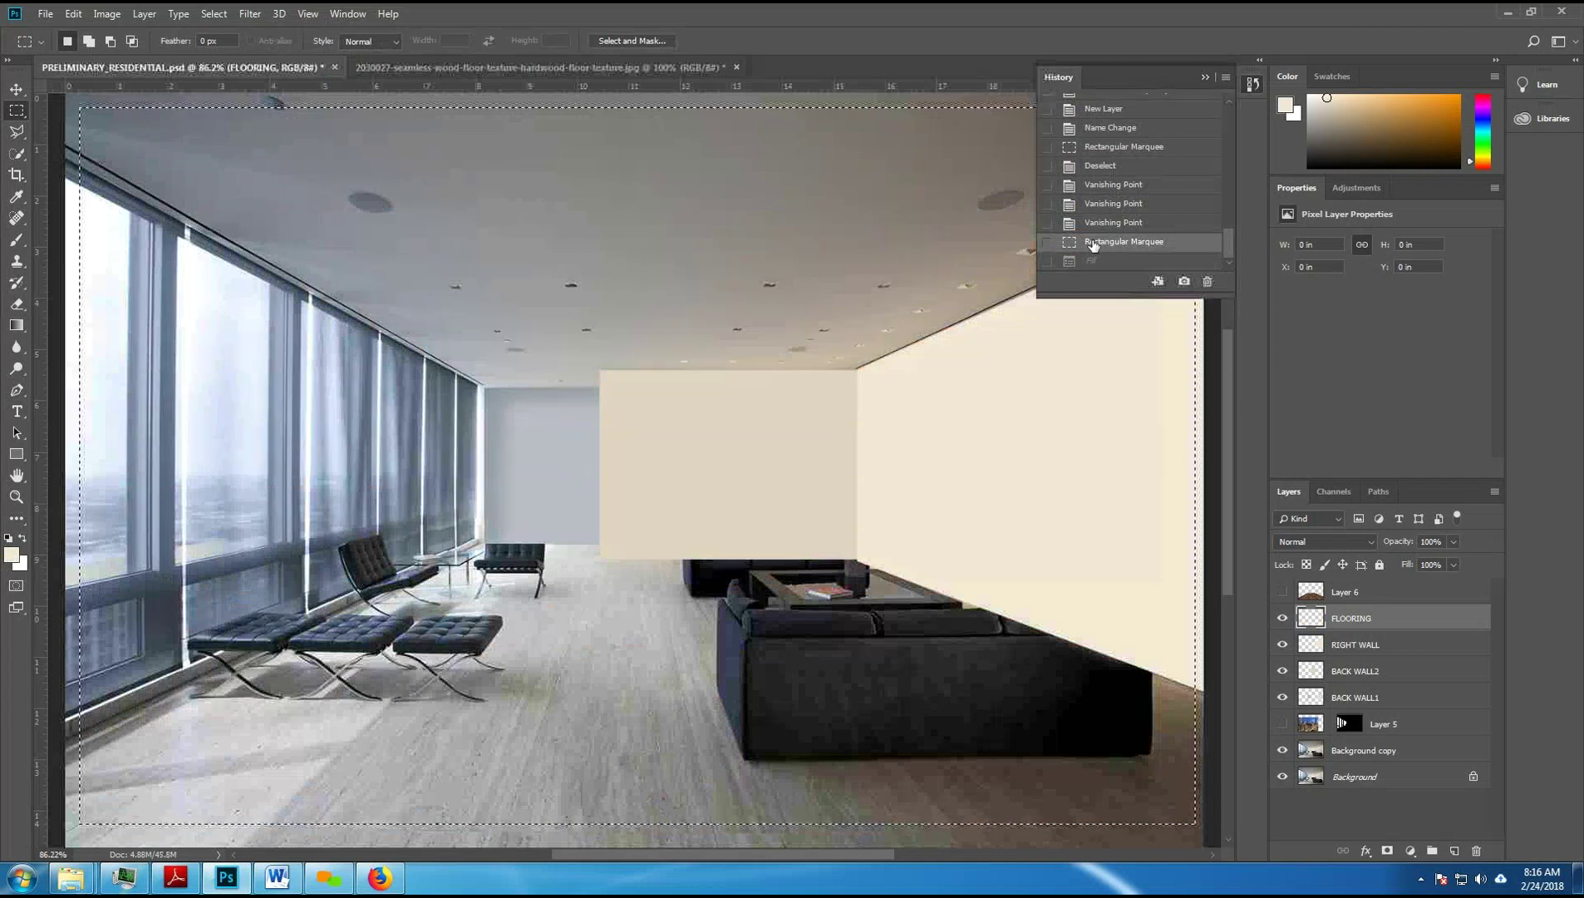
Step: Deselect the wood texture and check its image dimensions and resolution
click(517, 65)
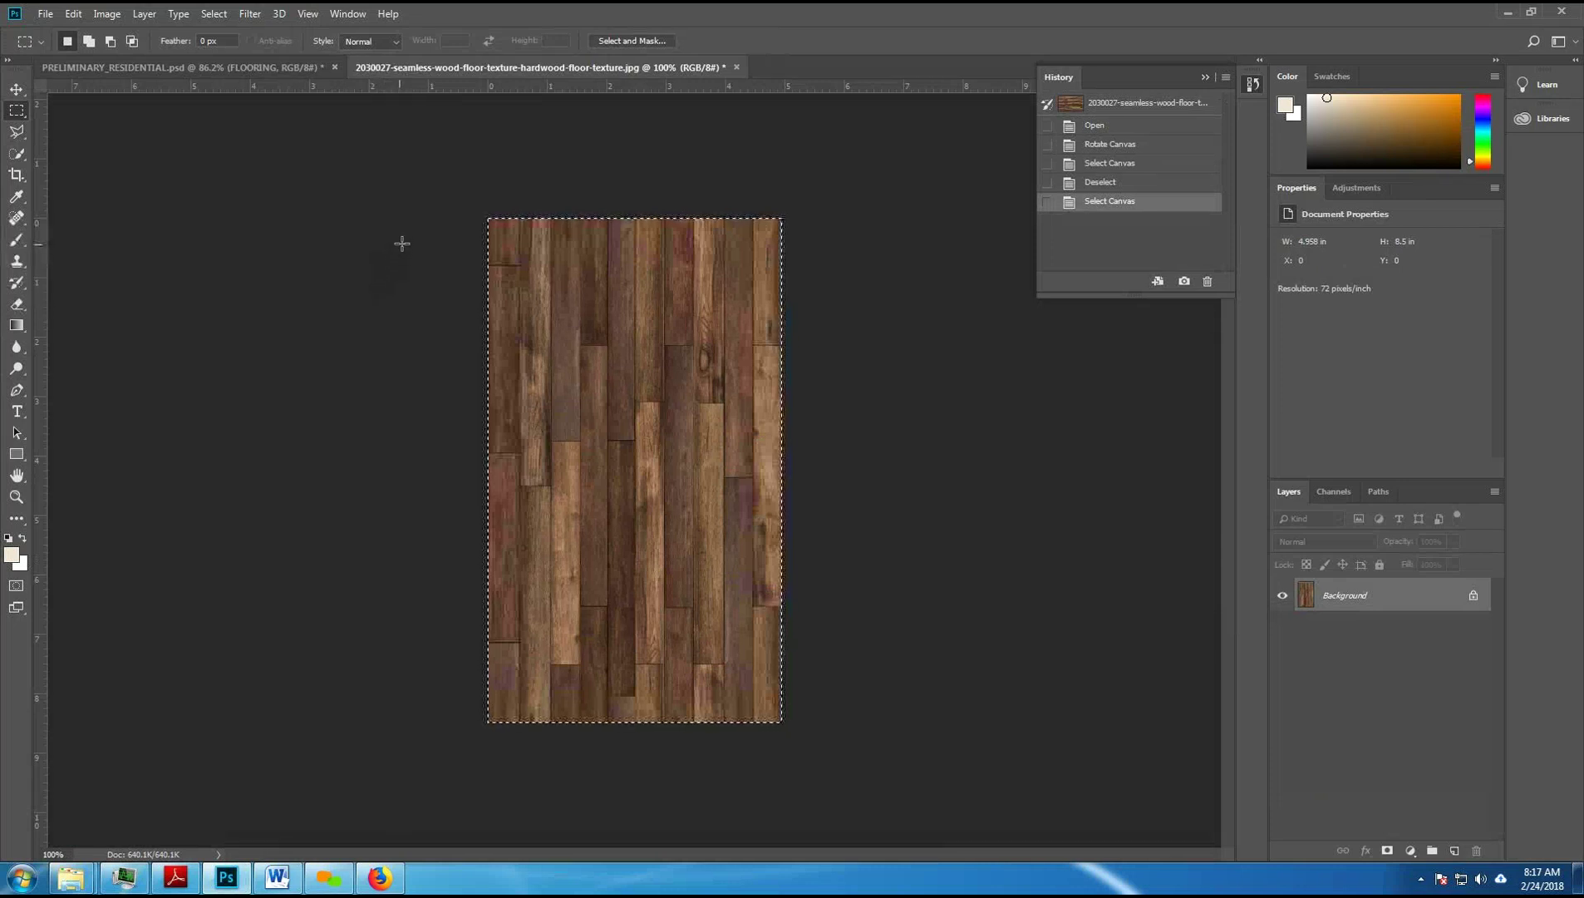
key(ctrl+d)
click(108, 14)
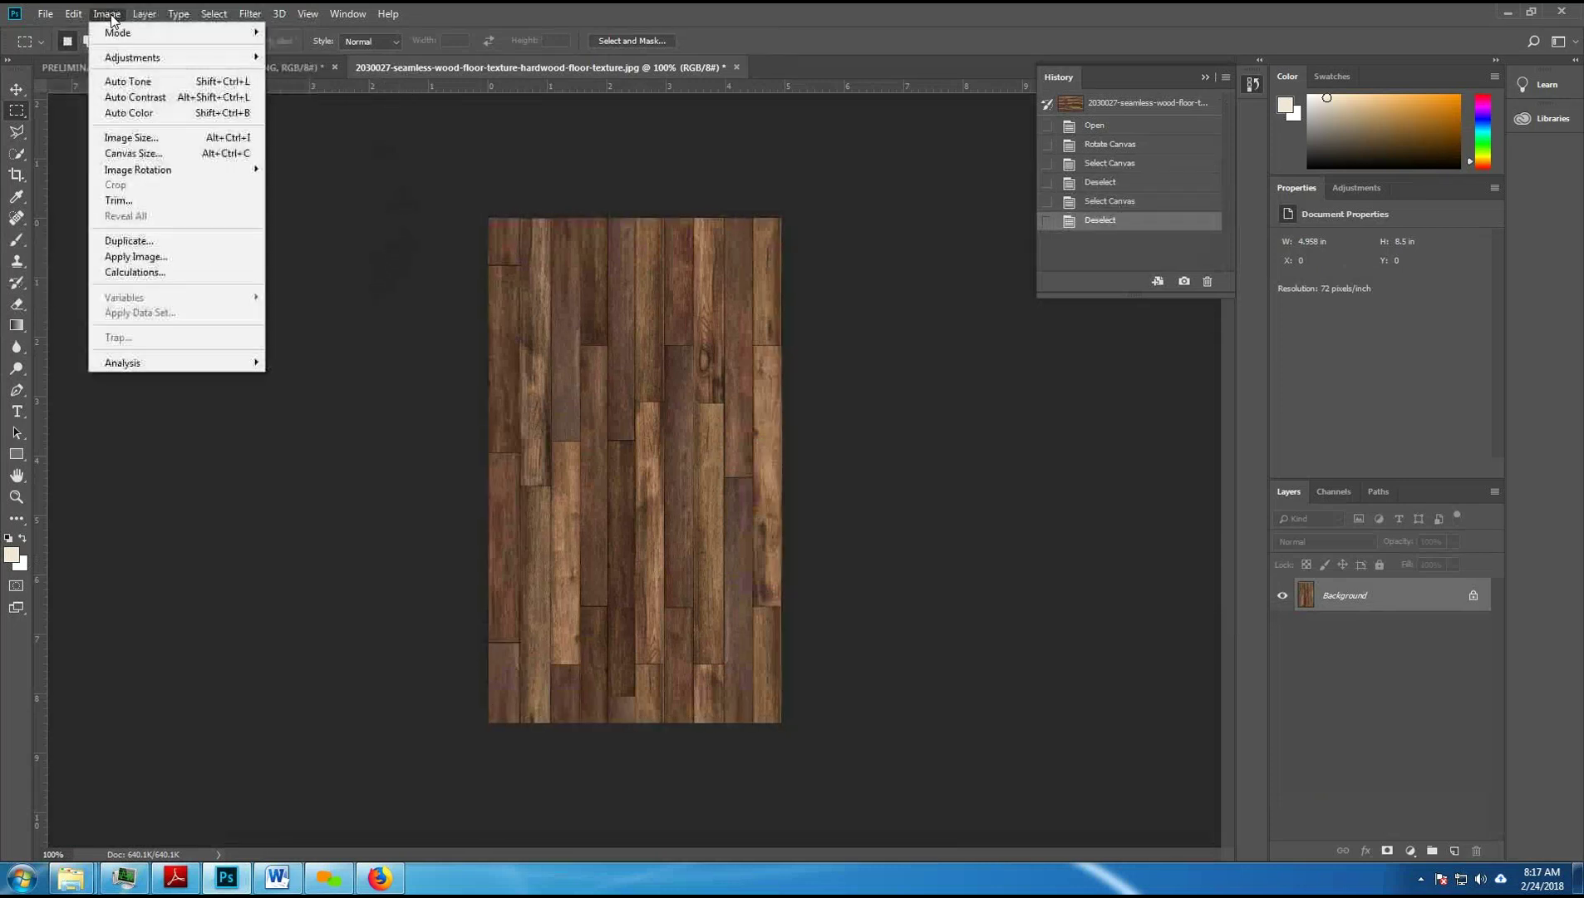
click(139, 135)
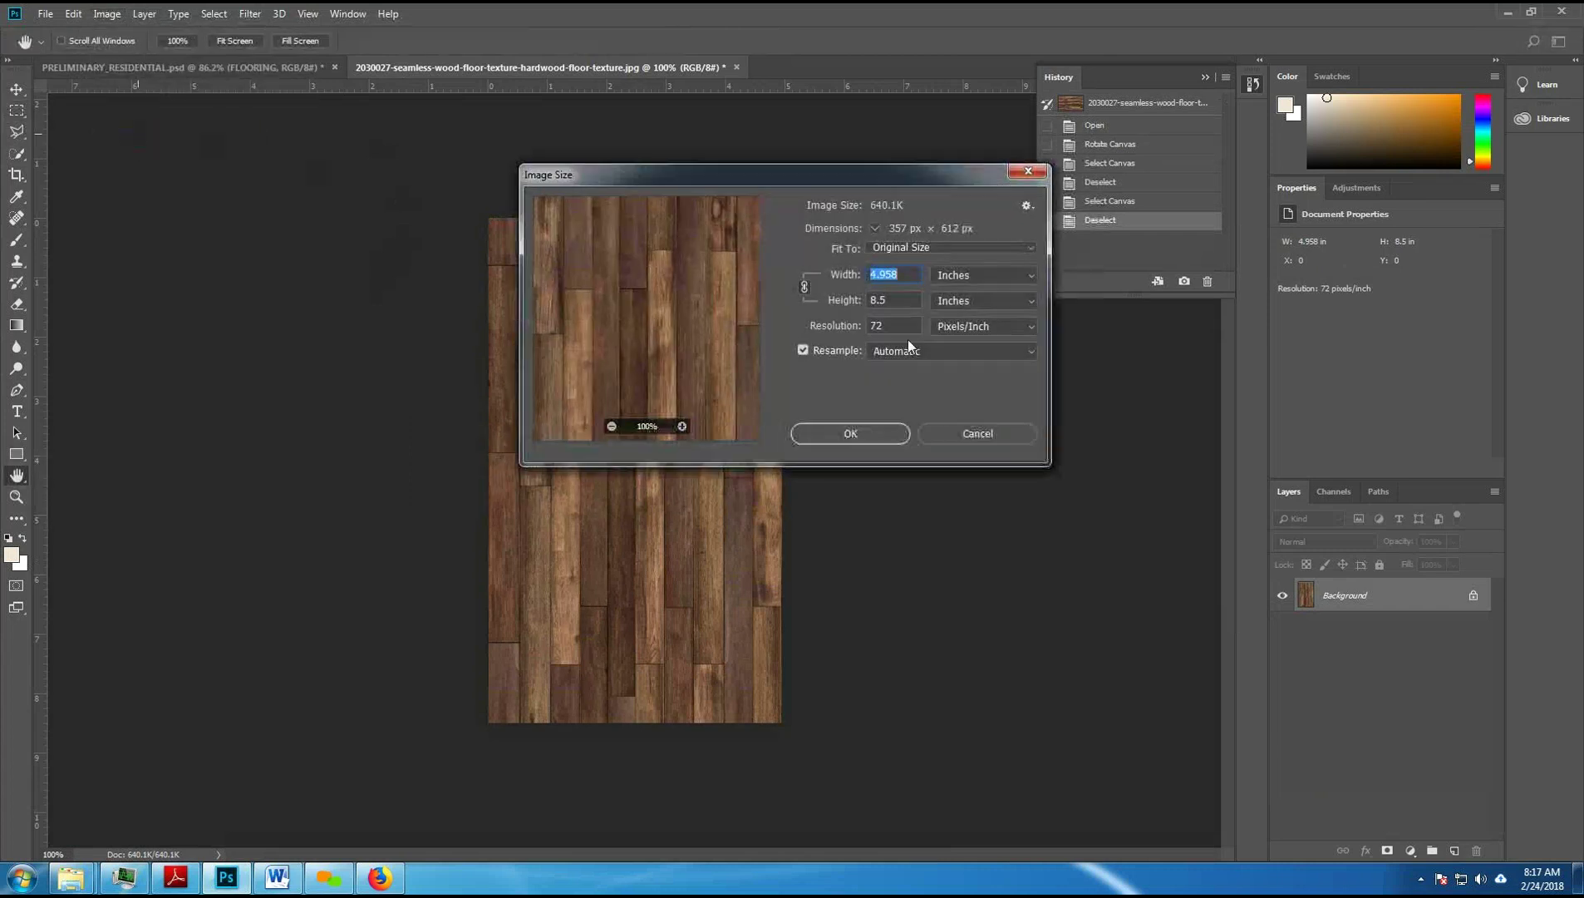
click(802, 350)
click(803, 349)
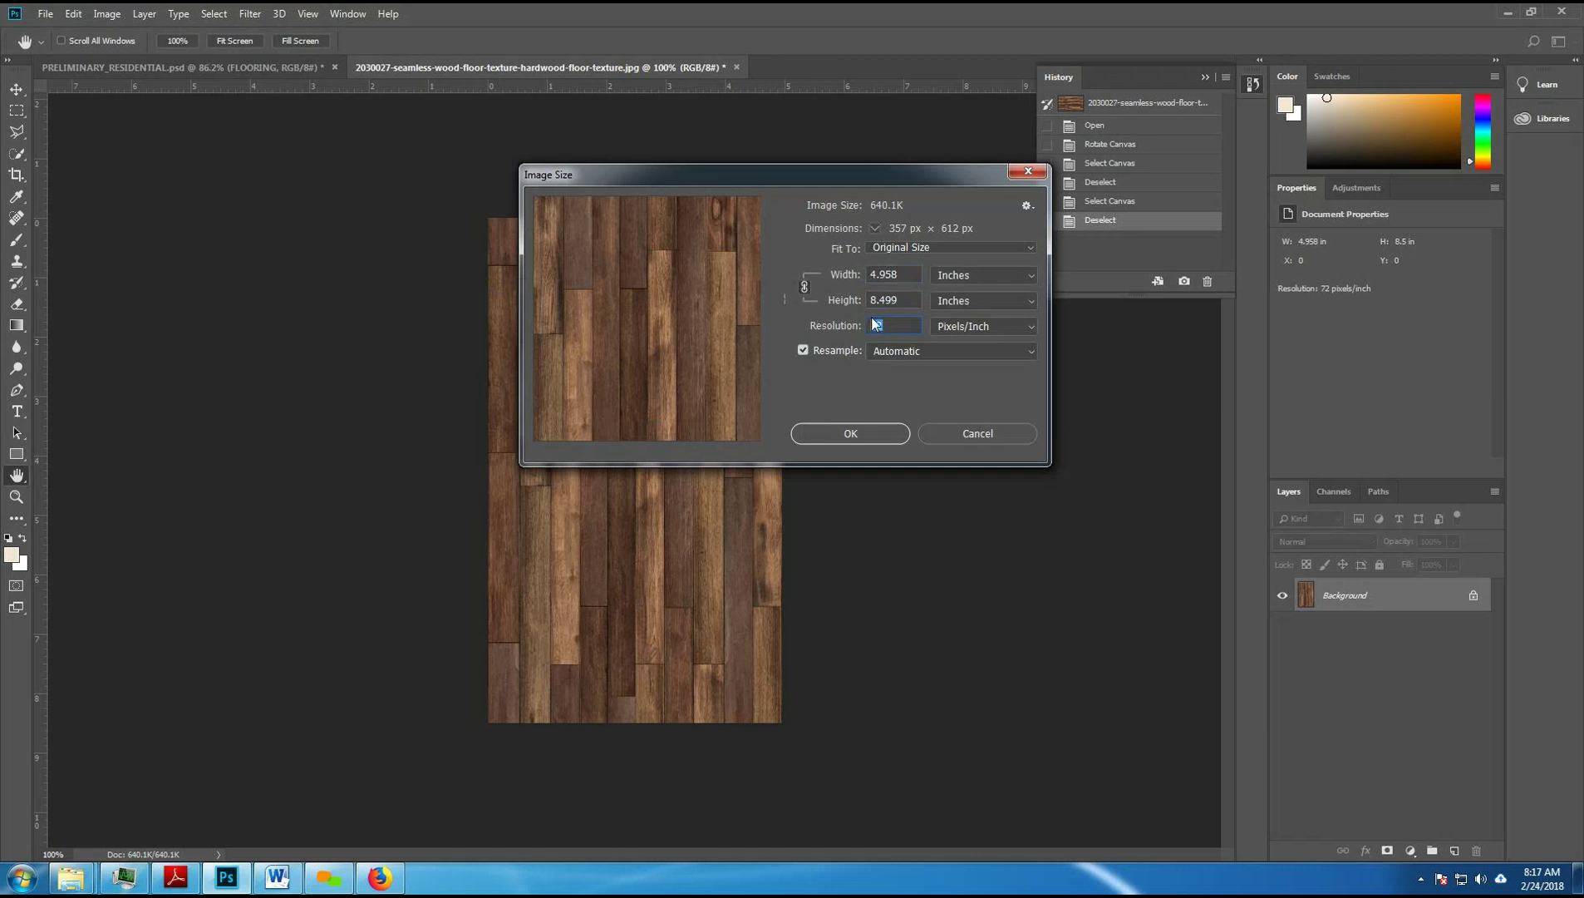
click(849, 433)
Step: Check the image dimensions and resolution of PRELIMINARY_RESIDENTIAL.psd for comparison, leaving them as they are
click(217, 69)
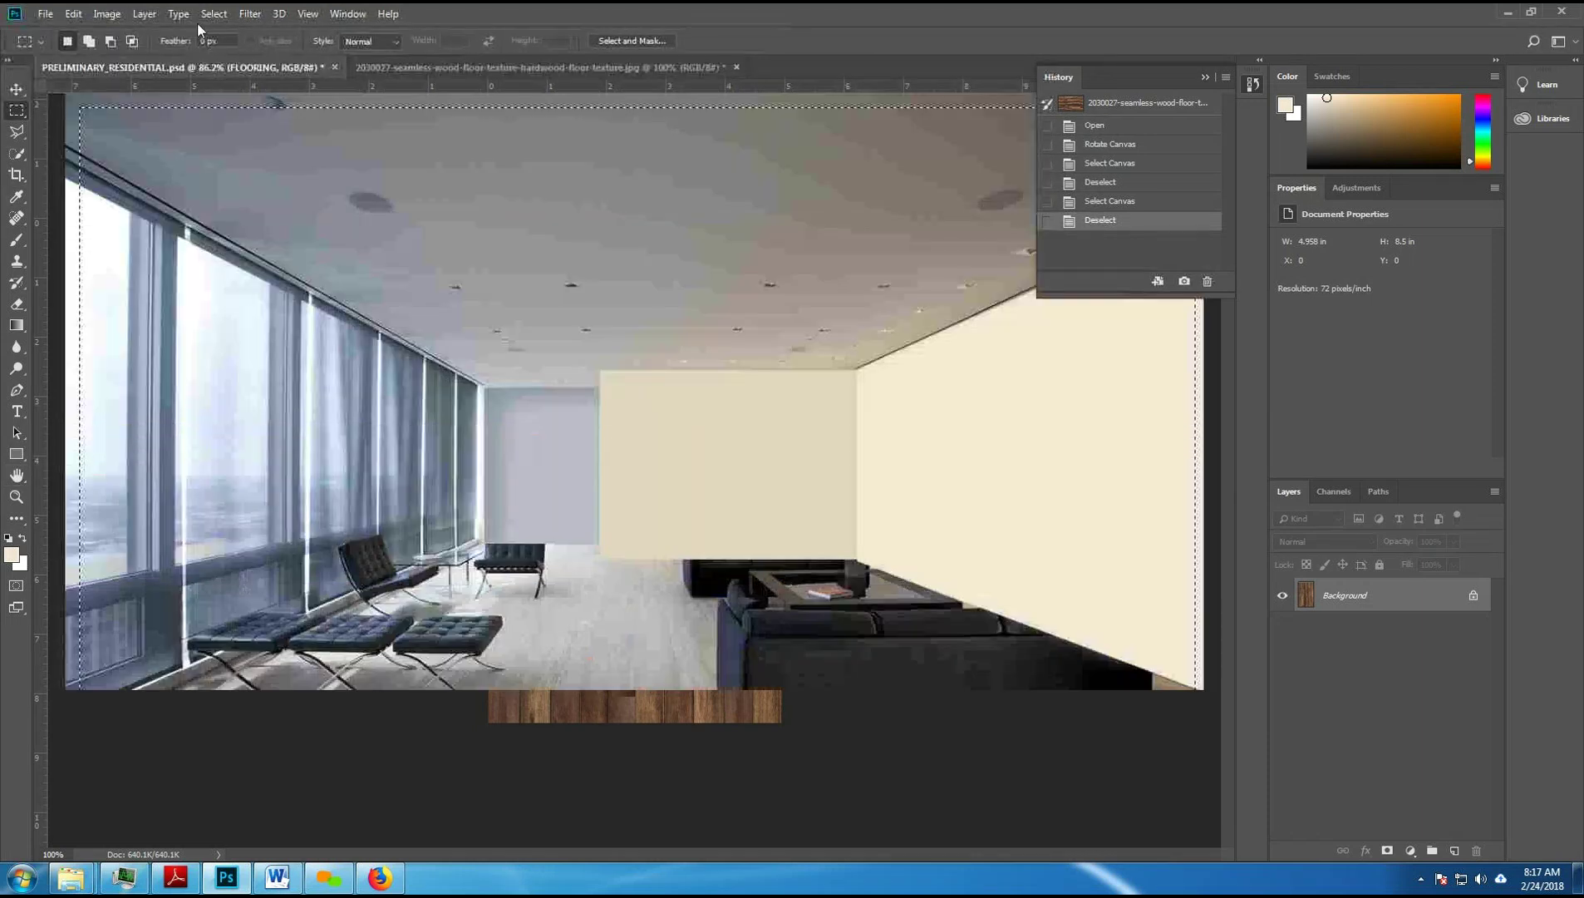
click(106, 15)
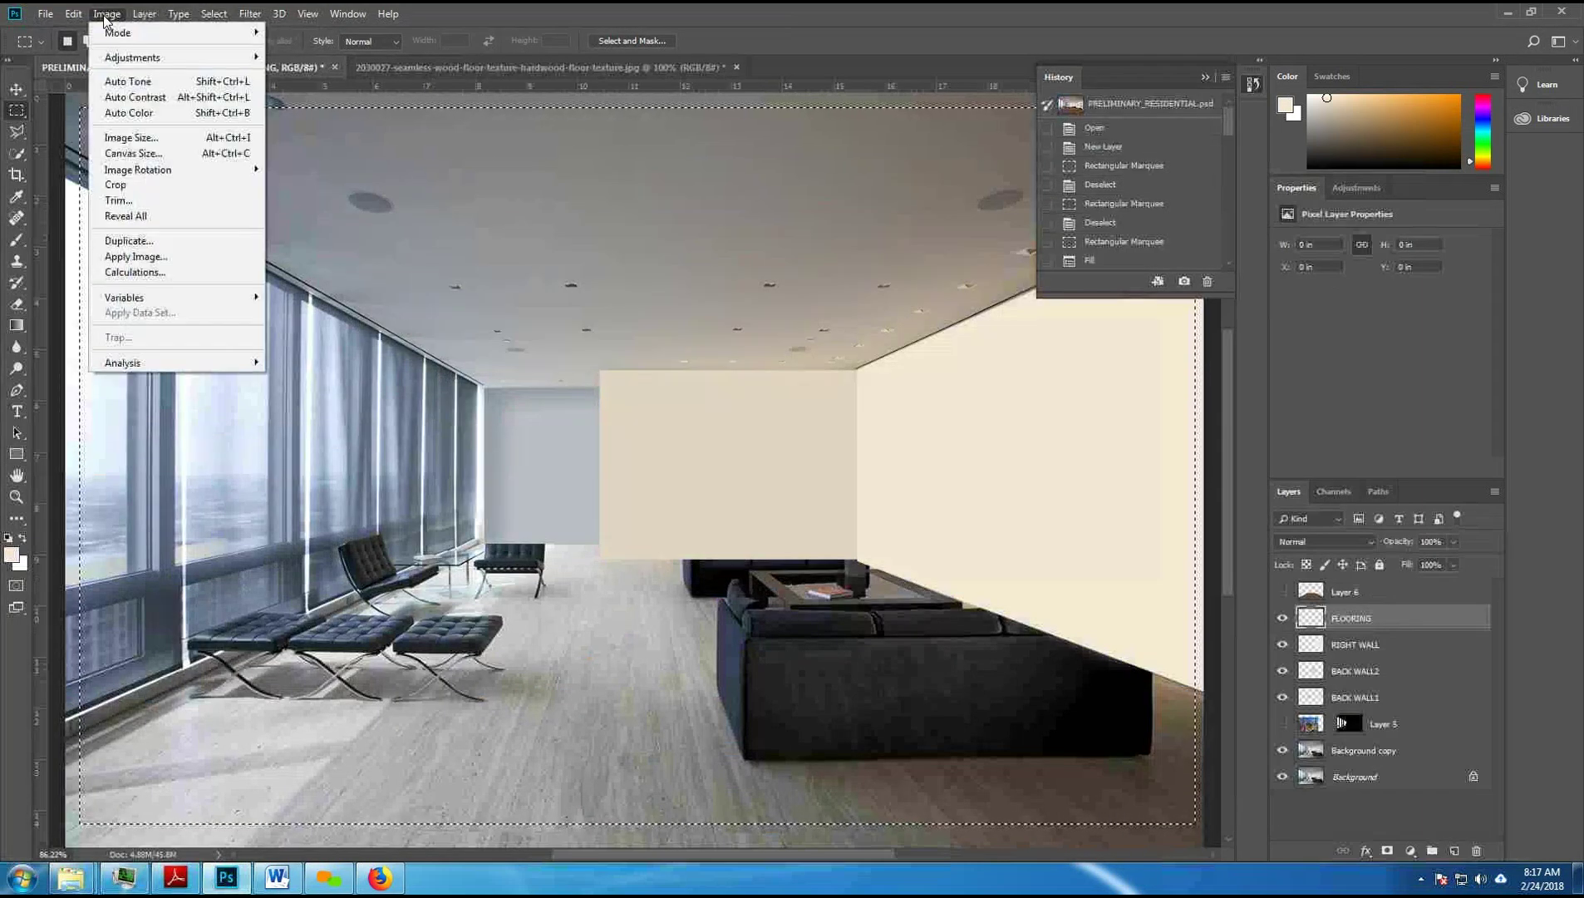
click(156, 142)
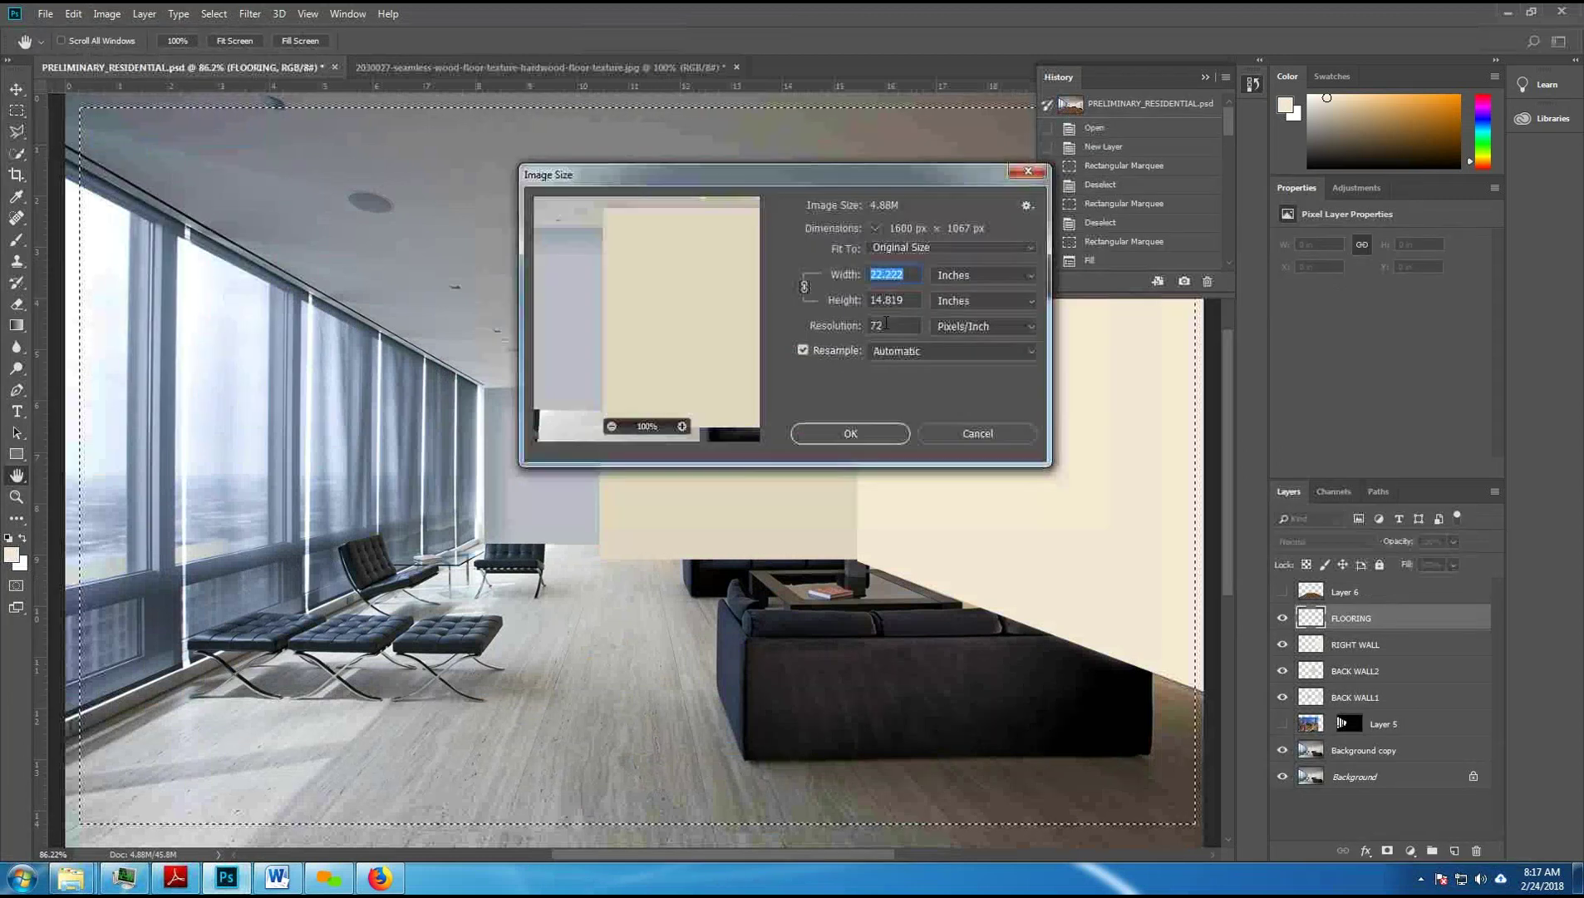
click(943, 427)
Step: Resize the wood texture image to a width of 2.5 inches, with proportions linked and resampling on
click(440, 69)
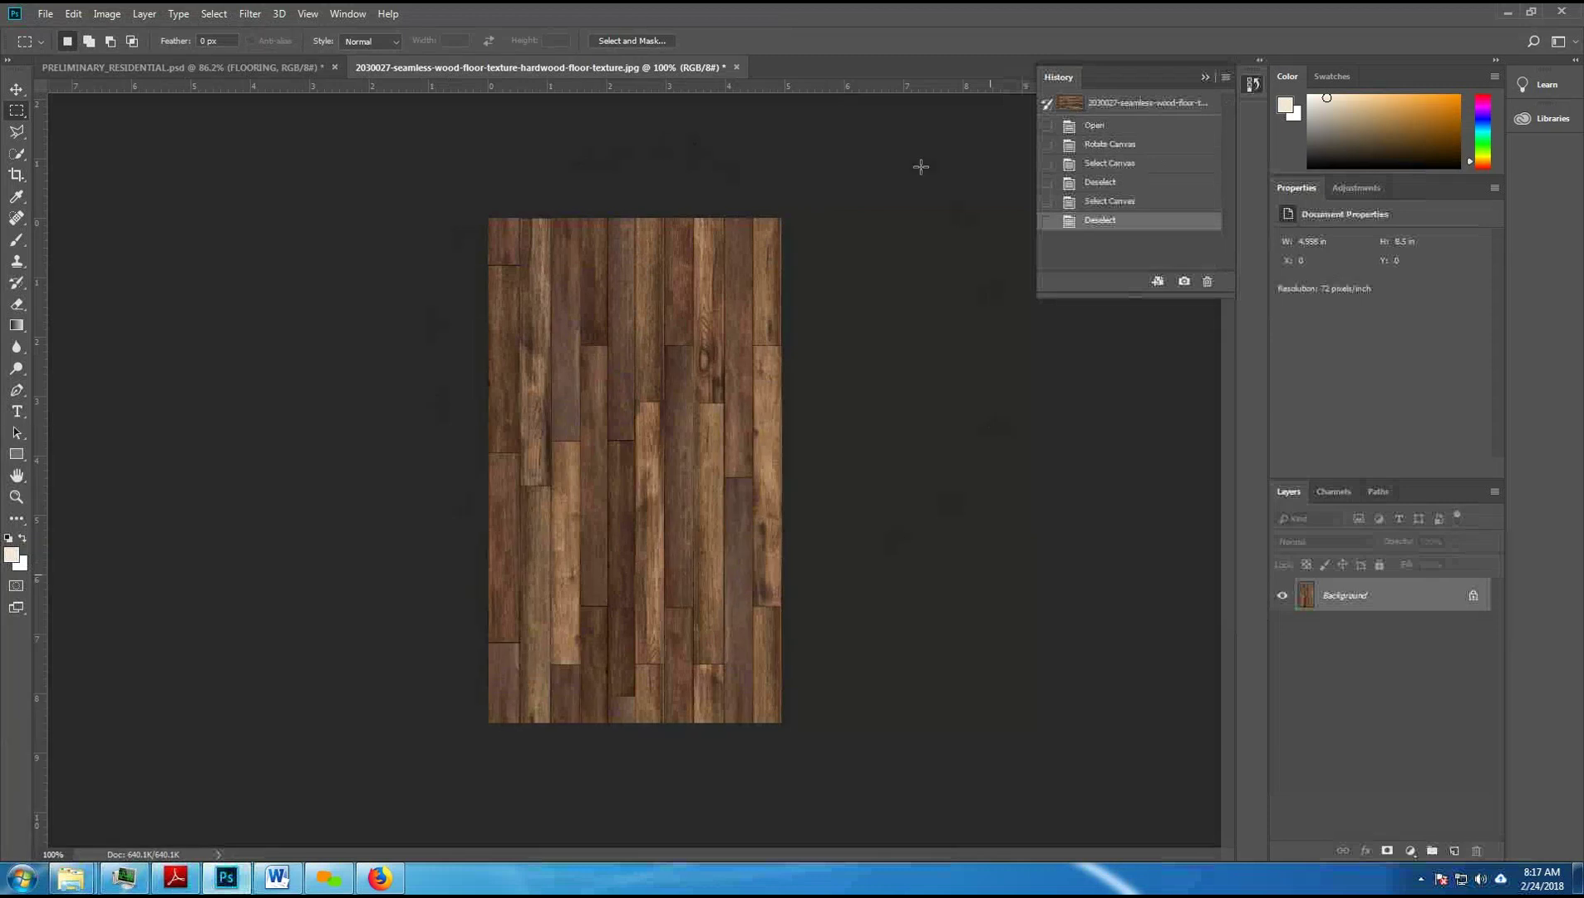
click(108, 15)
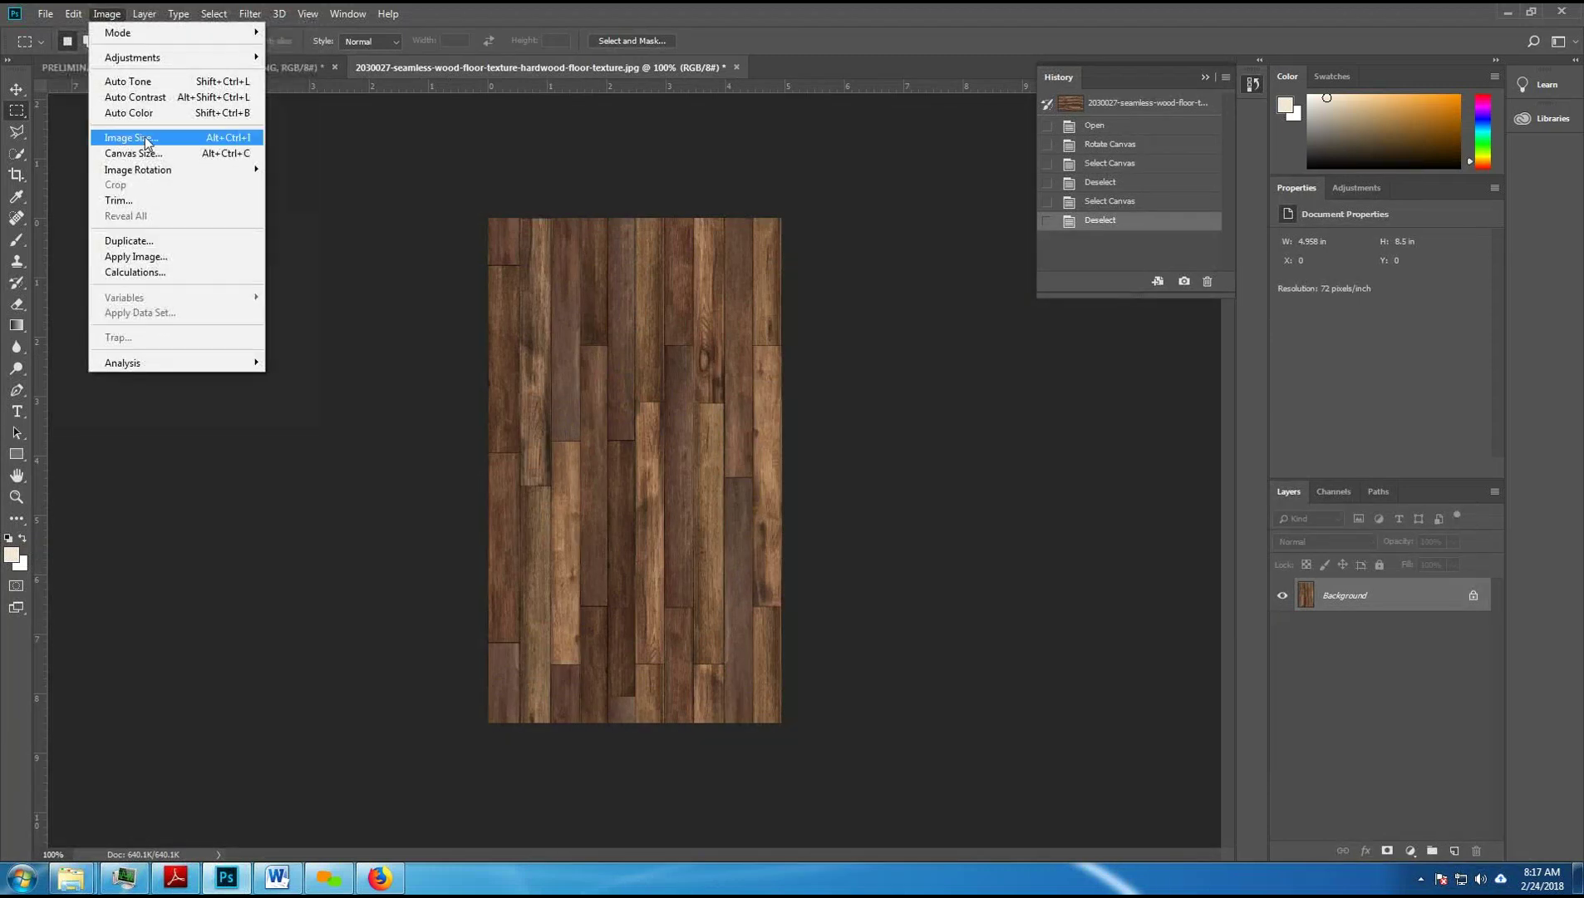
click(146, 143)
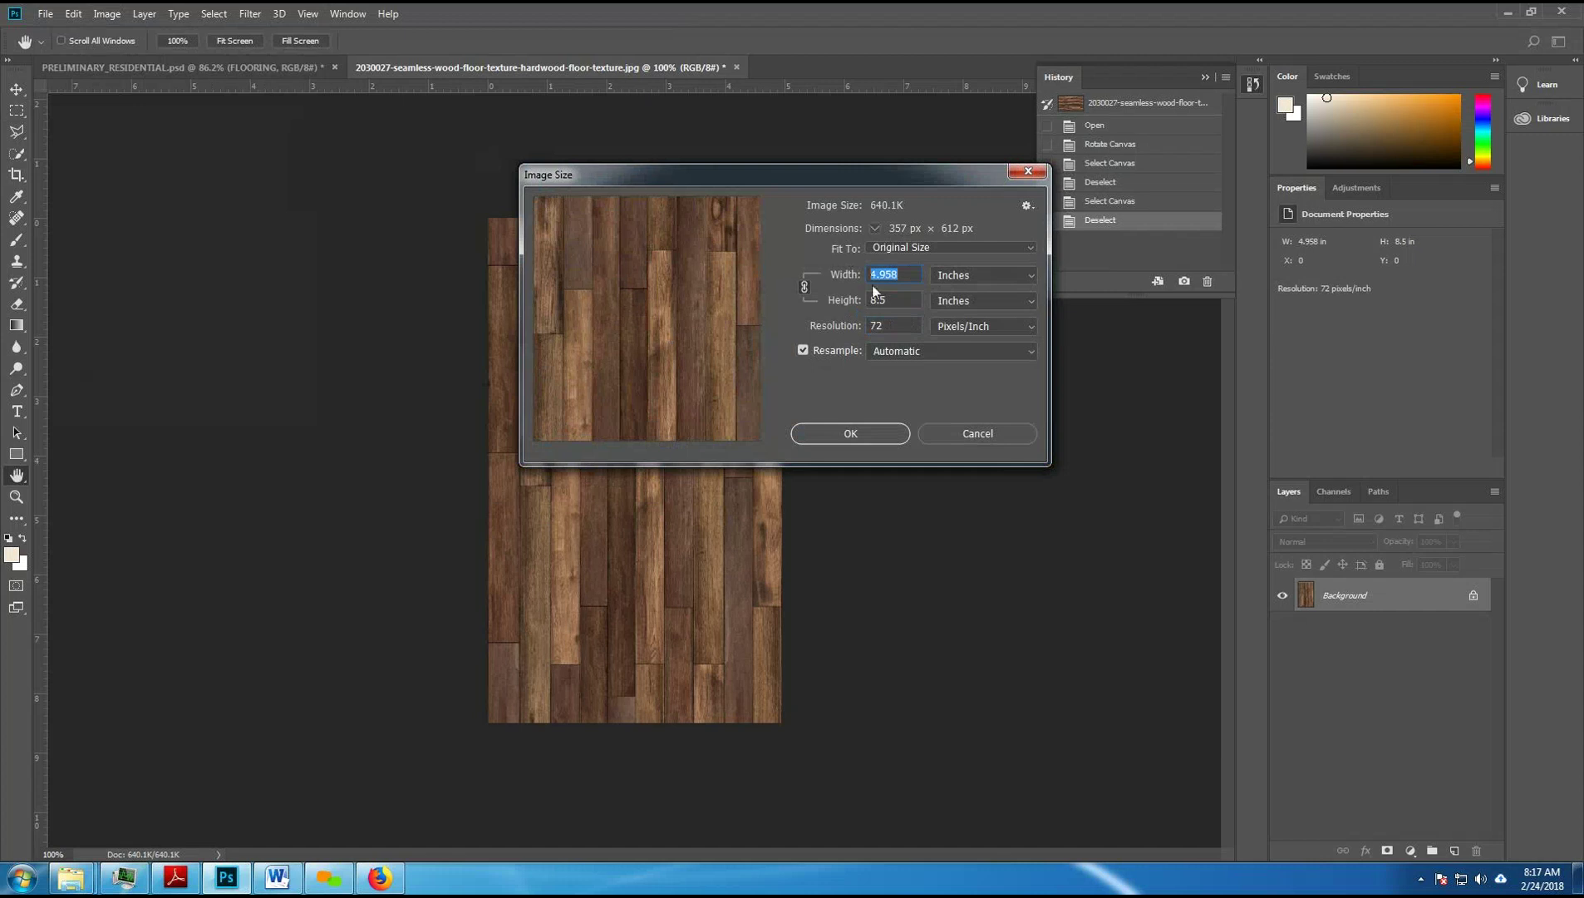
text(2.5)
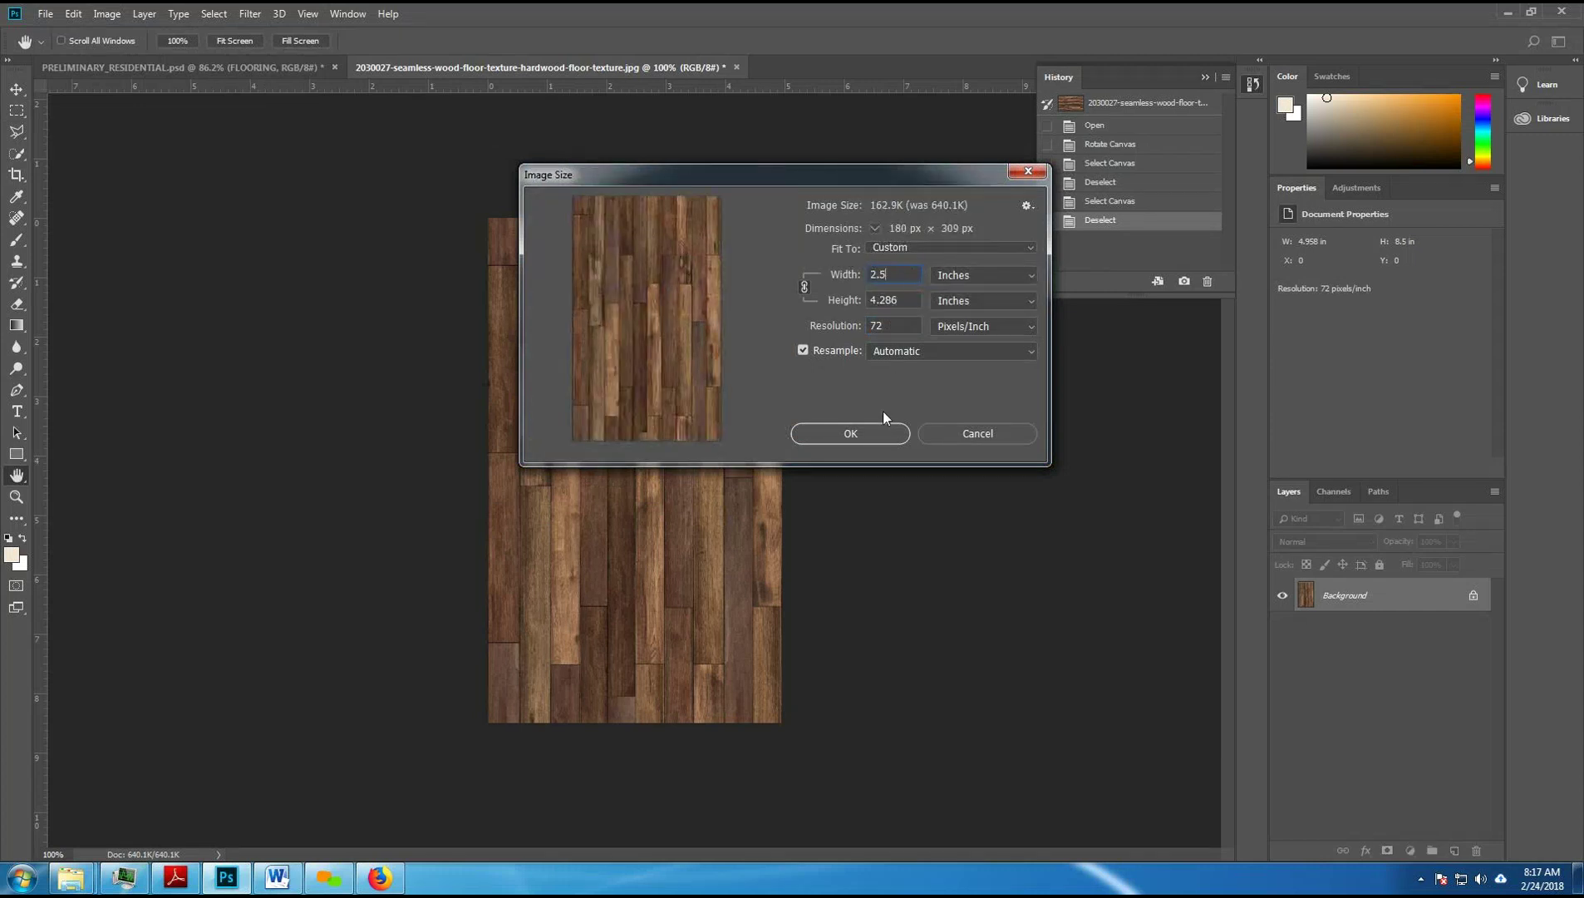
click(850, 434)
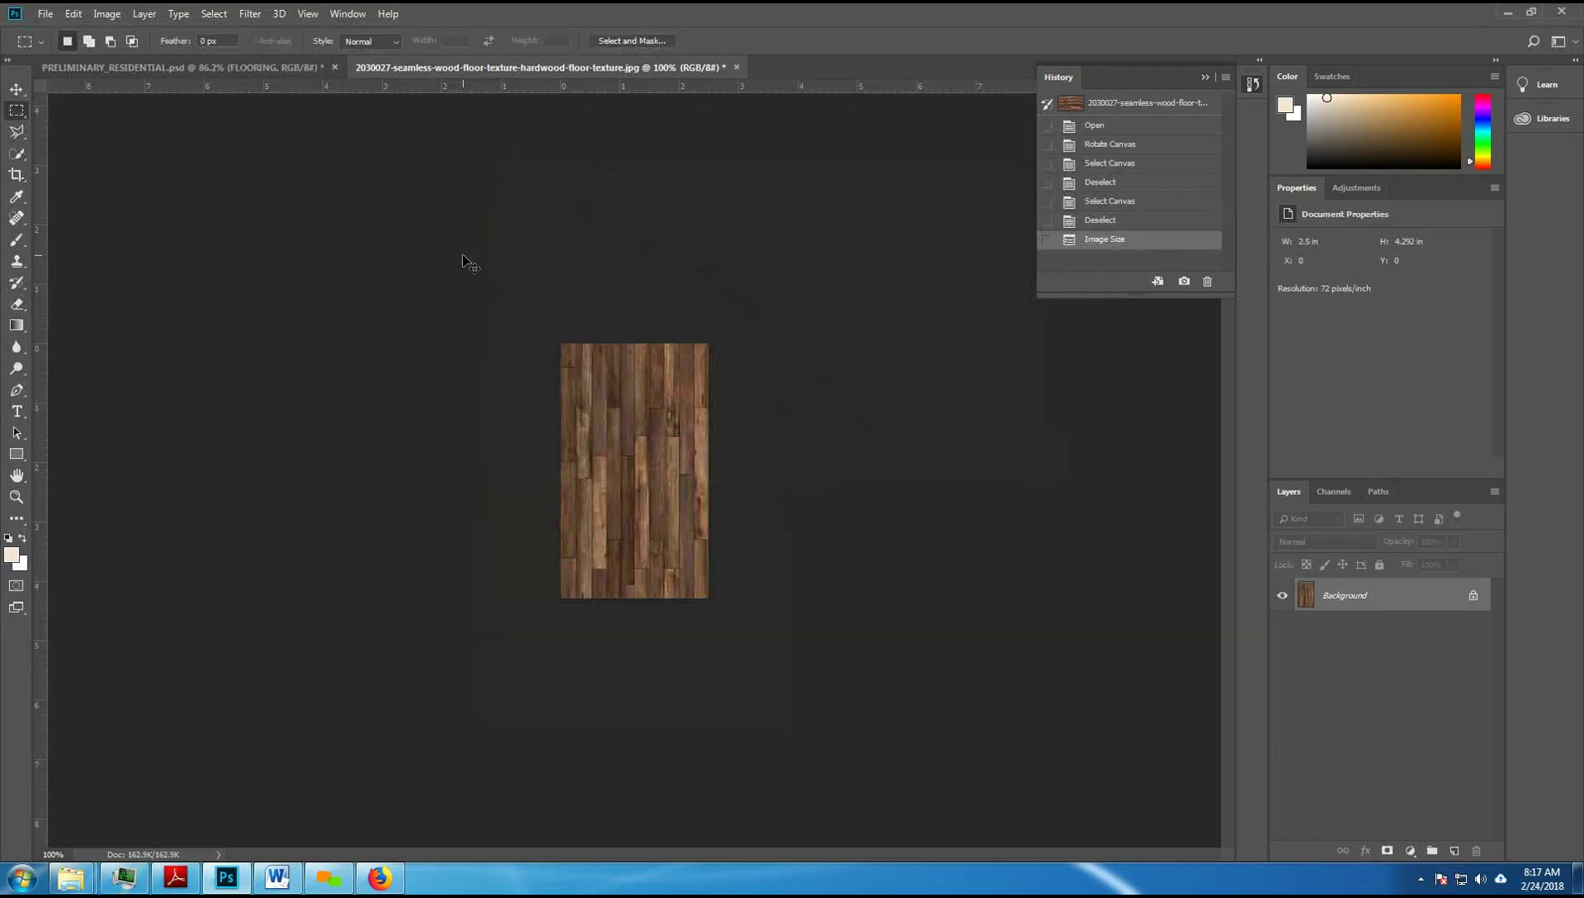
Step: Select the whole resized wood texture and define it as a new pattern, keeping the suggested name
key(ctrl+a)
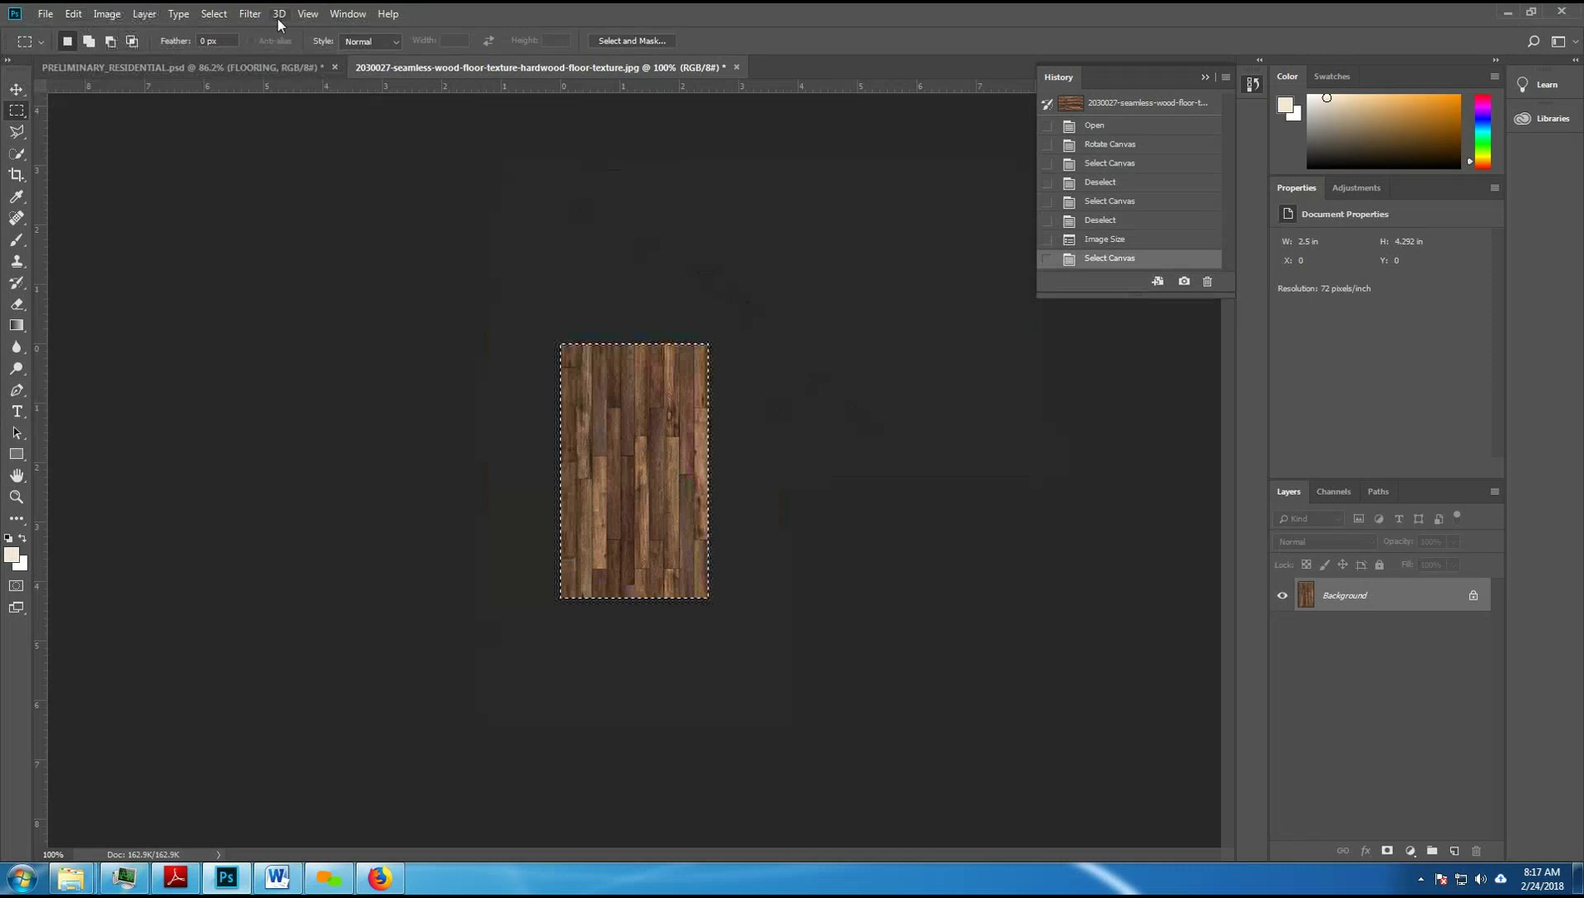
click(213, 13)
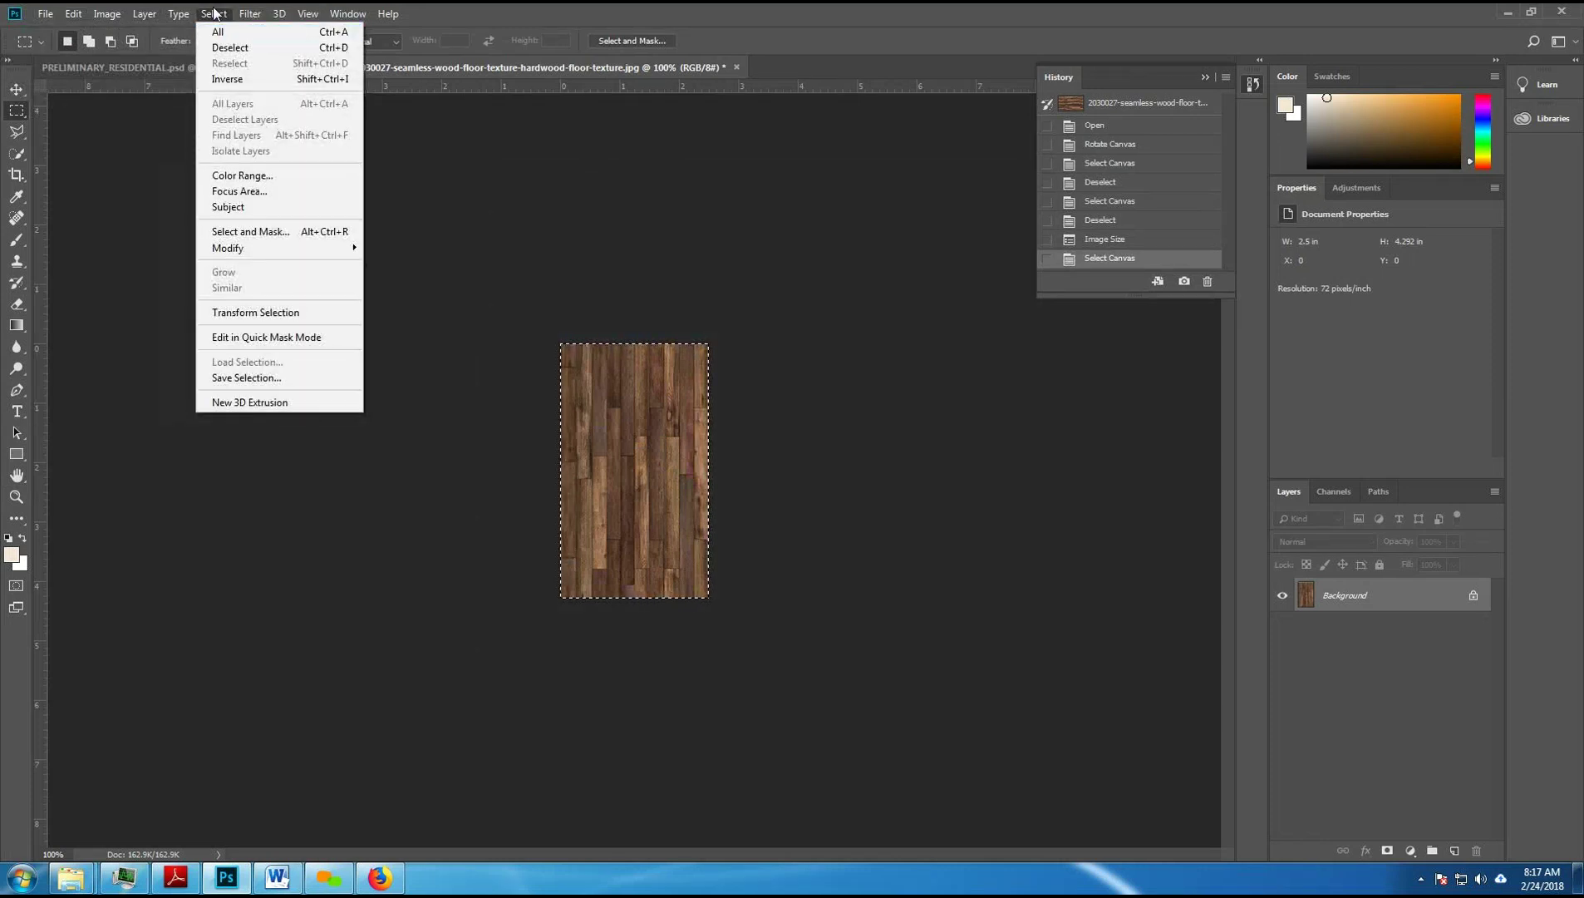
click(214, 13)
click(73, 13)
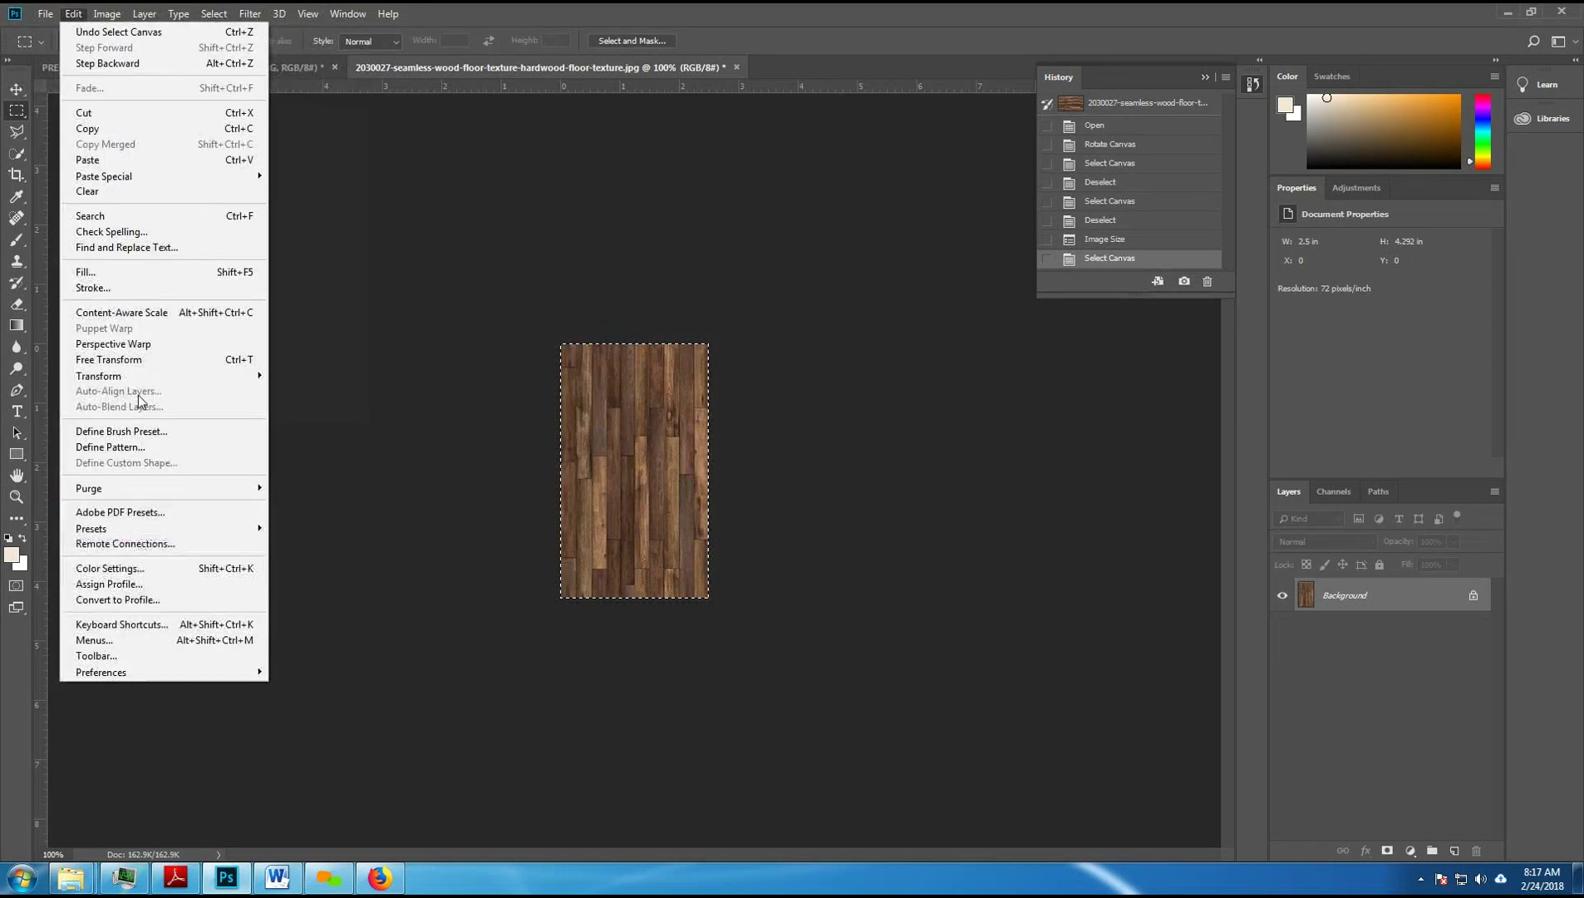
click(135, 446)
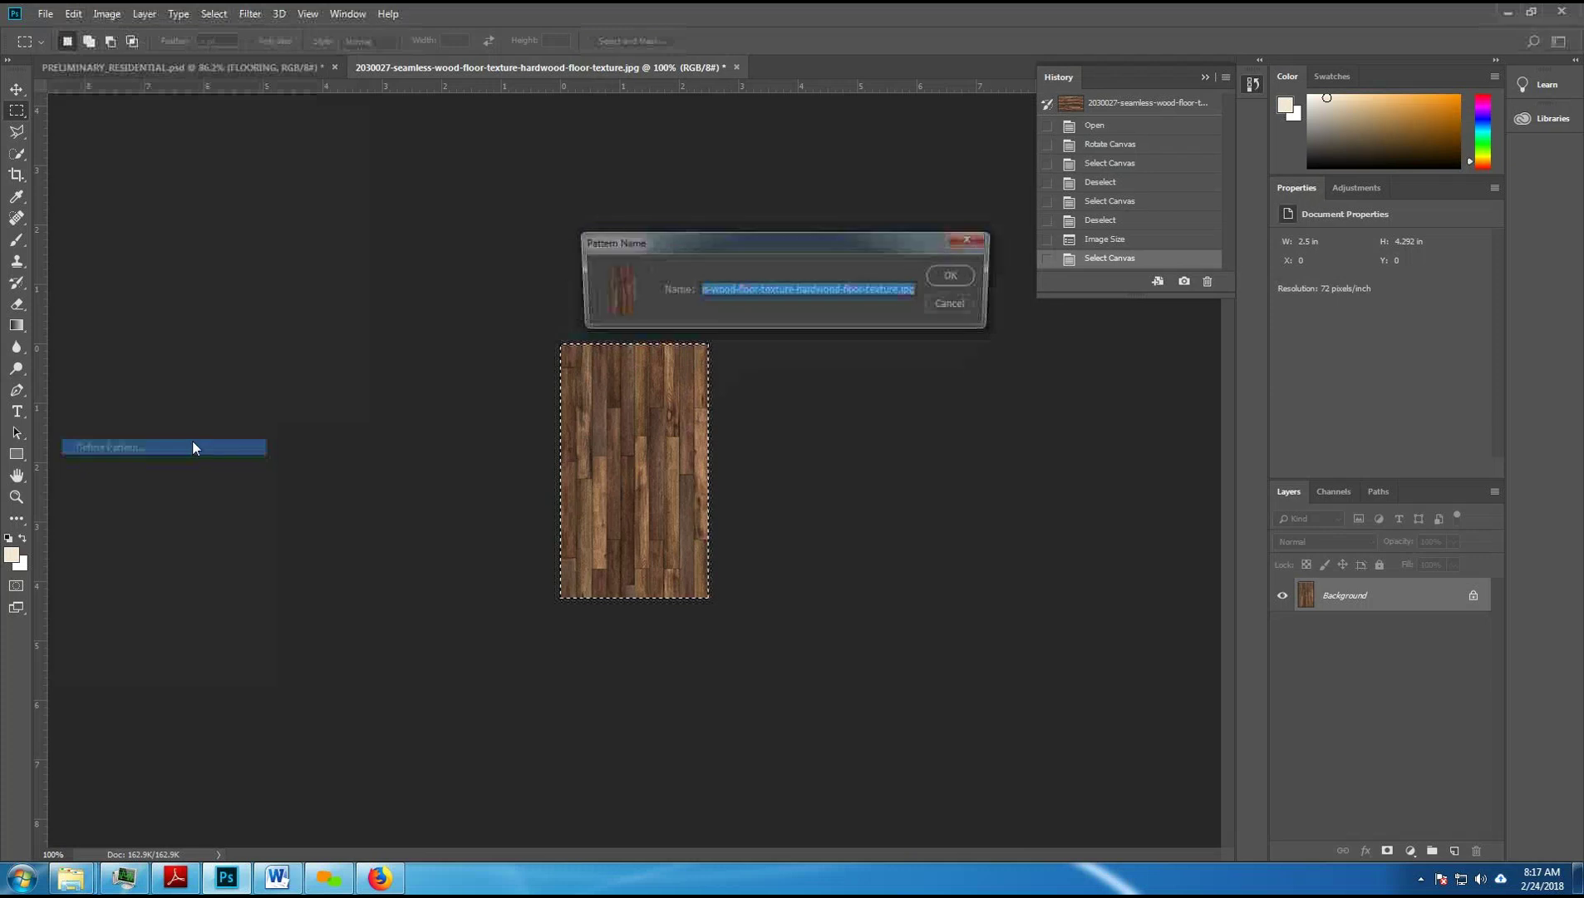
click(956, 276)
Step: Fill the existing selection on the FLOORING layer of PRELIMINARY_RESIDENTIAL.psd with the newly defined wood pattern at 100% opacity
click(275, 71)
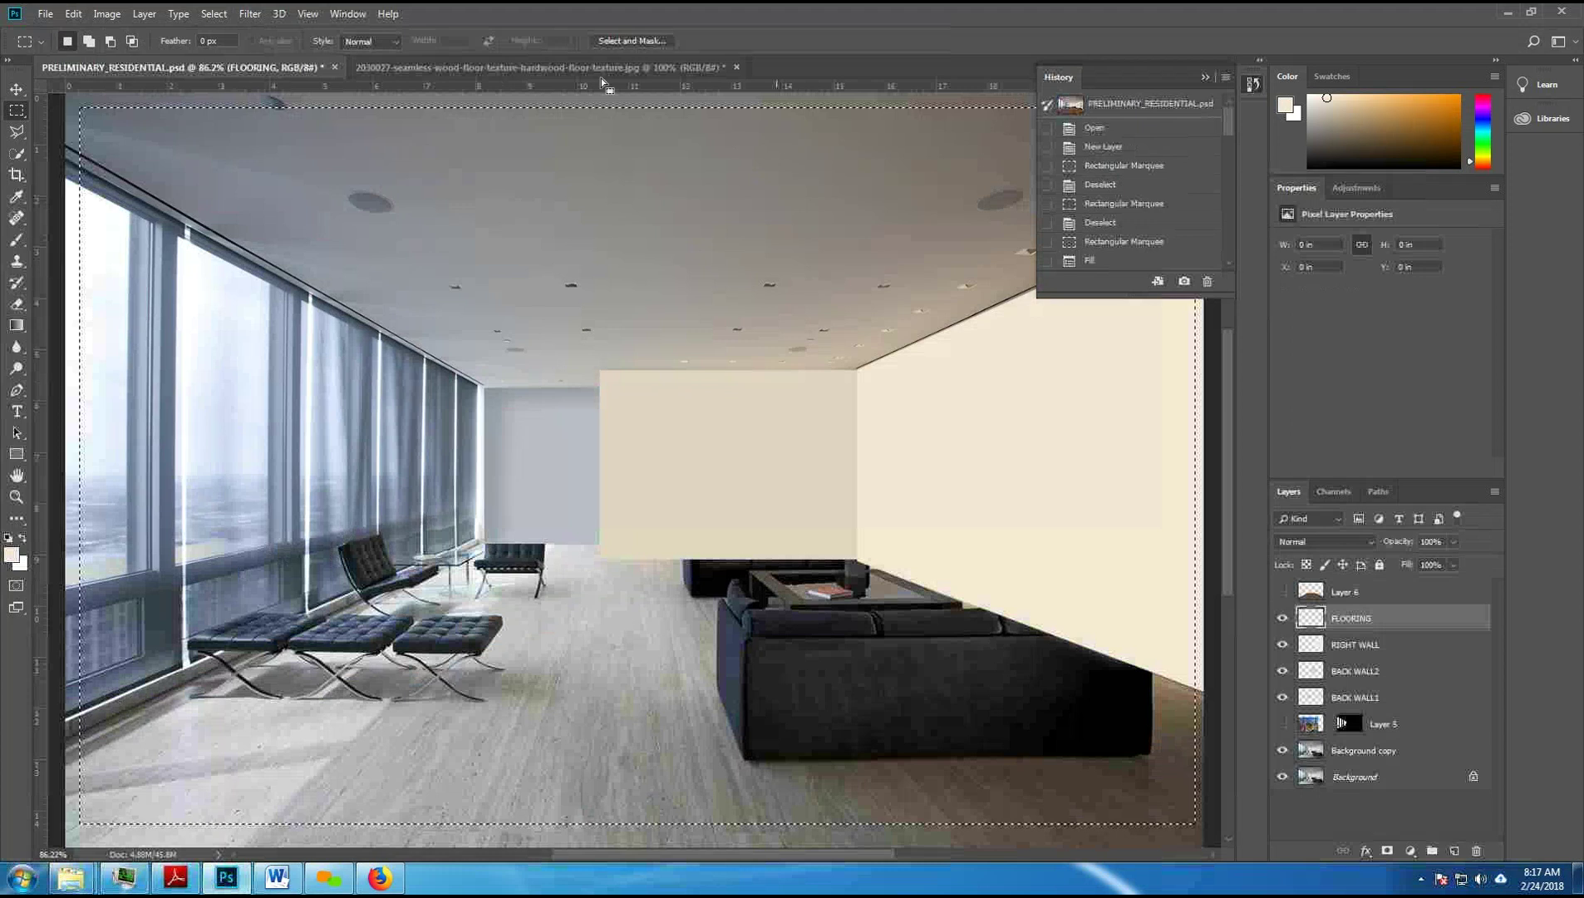
click(73, 15)
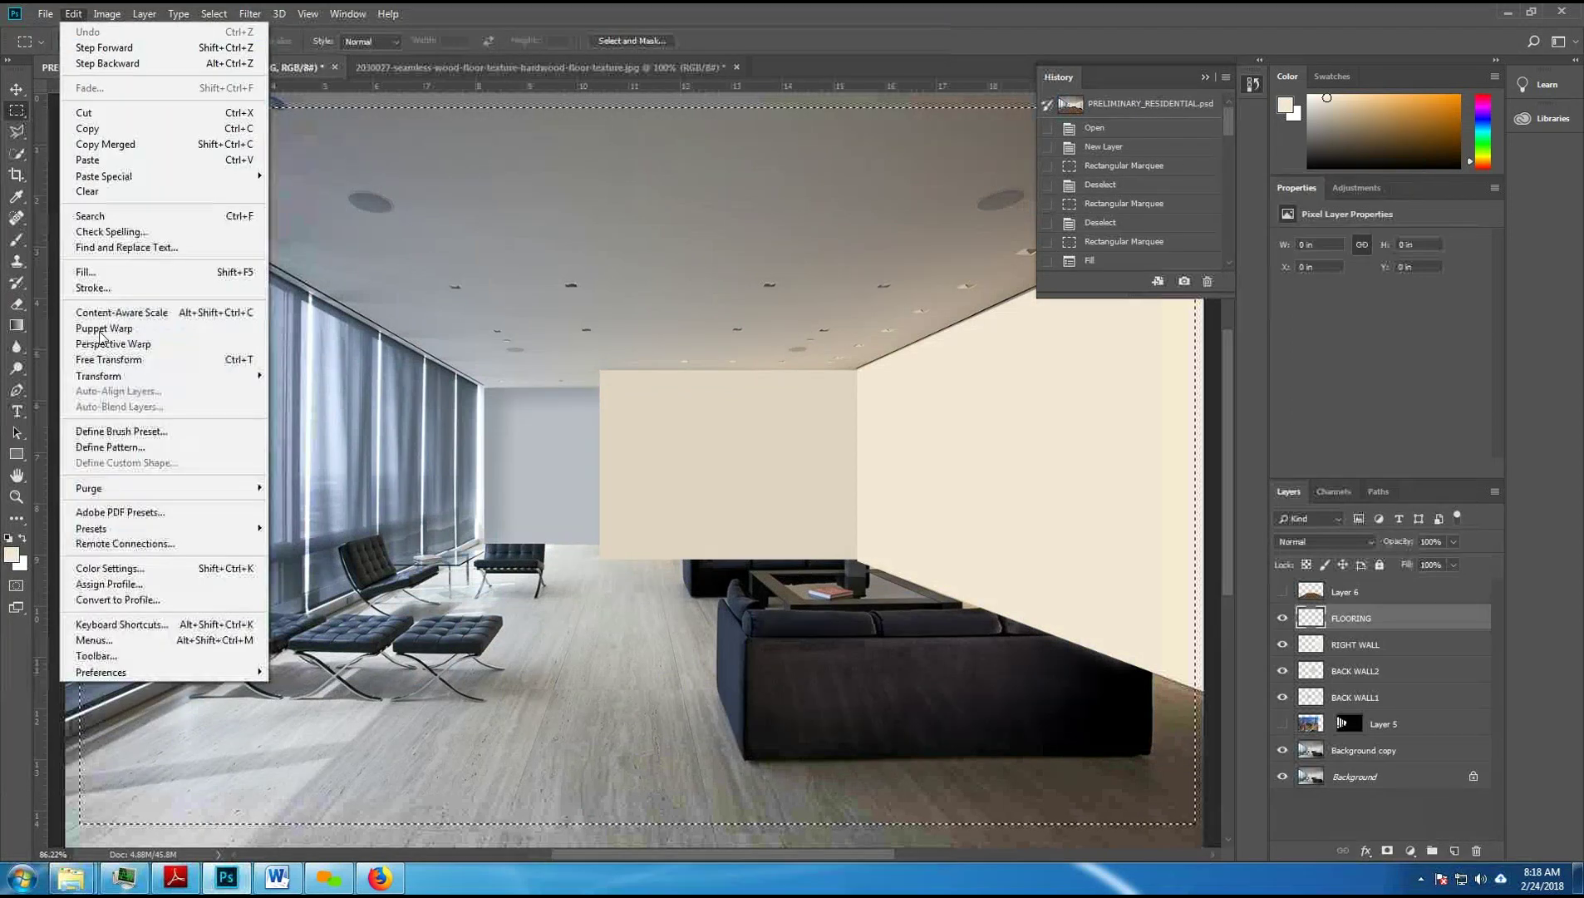
click(114, 273)
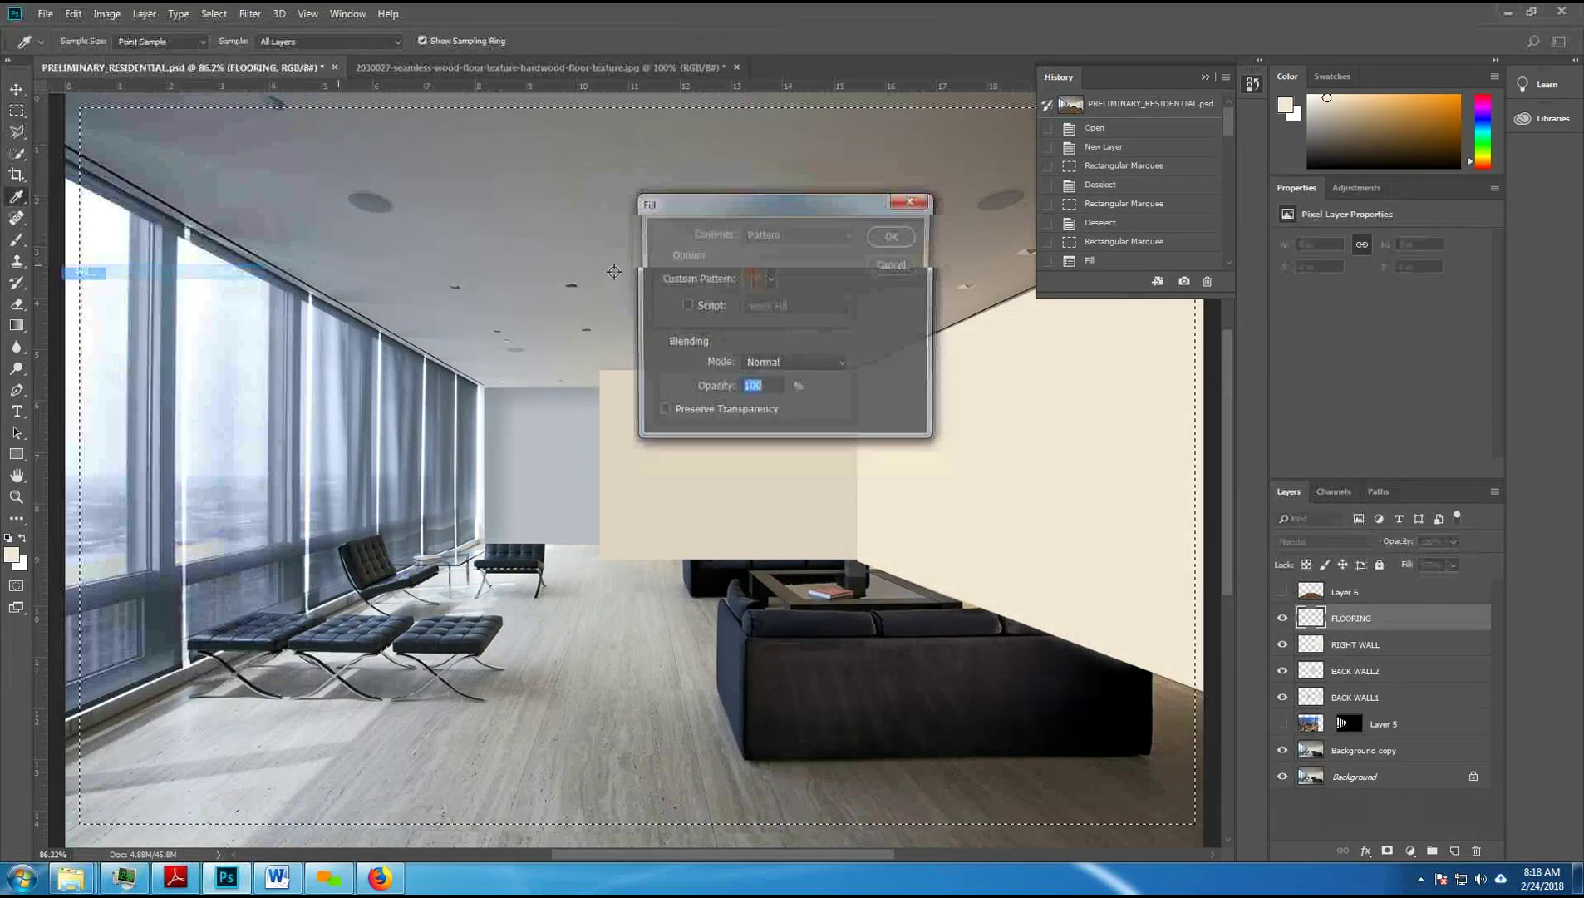
click(772, 278)
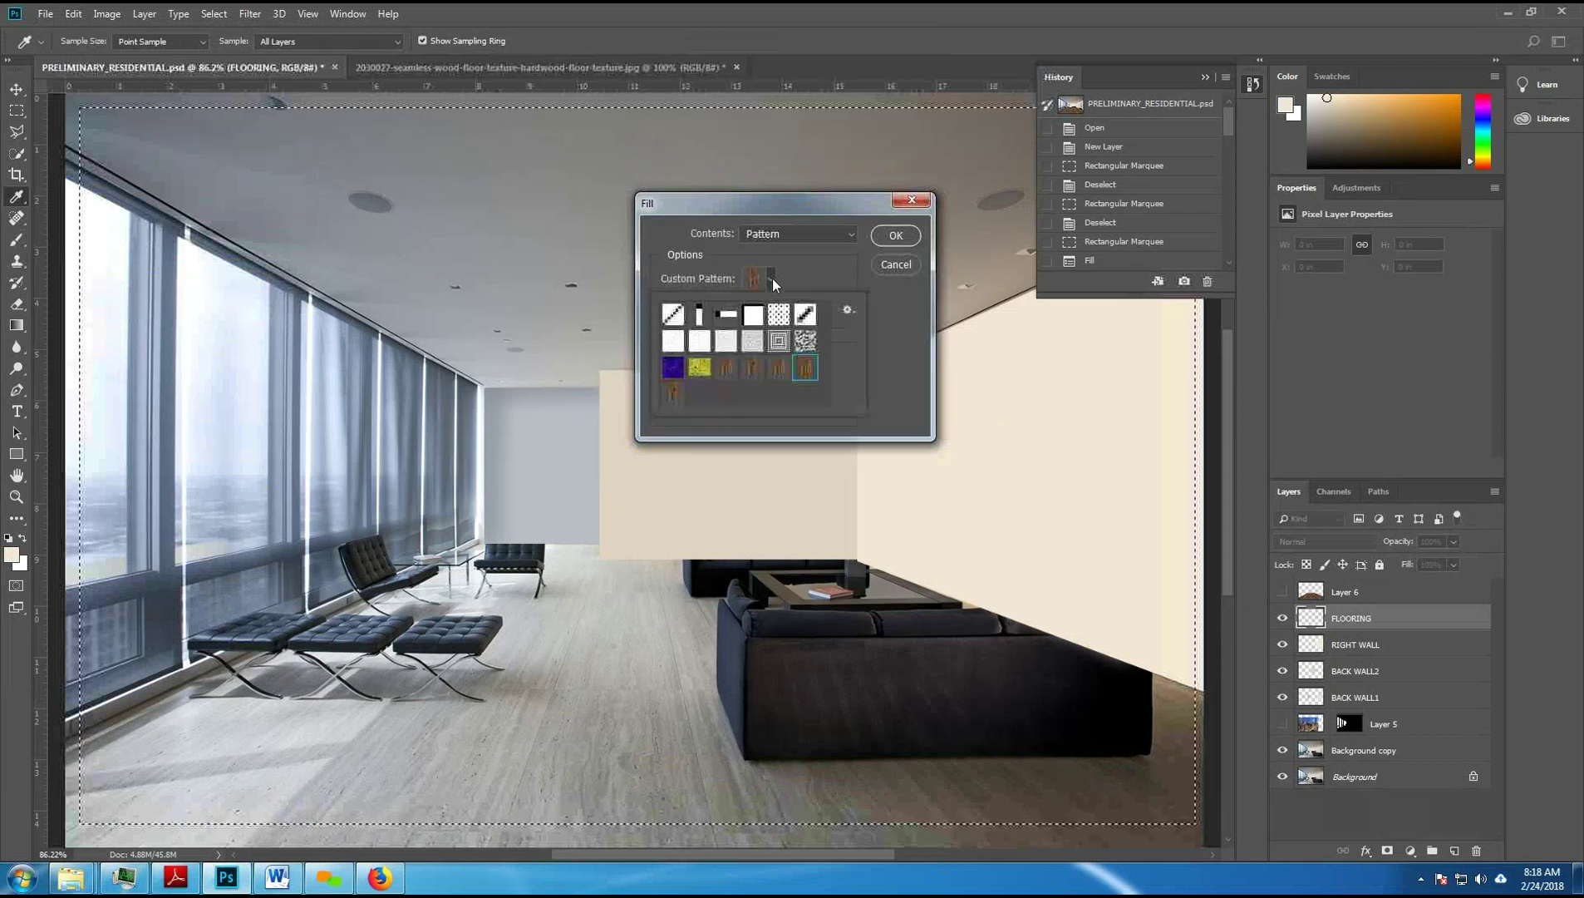
click(671, 403)
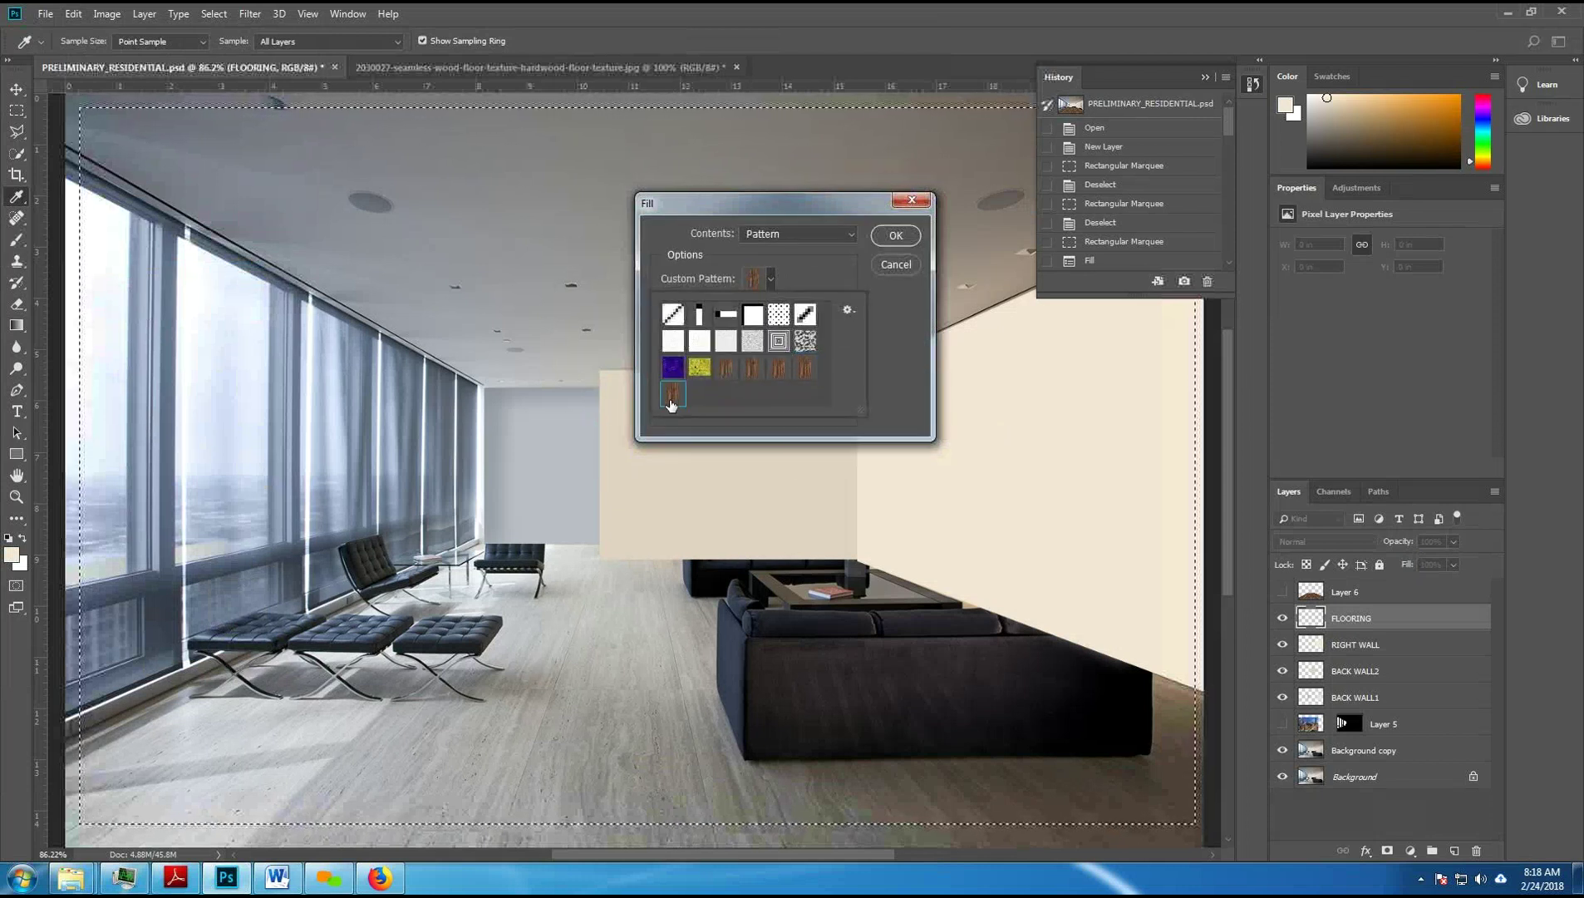
click(896, 236)
key(m)
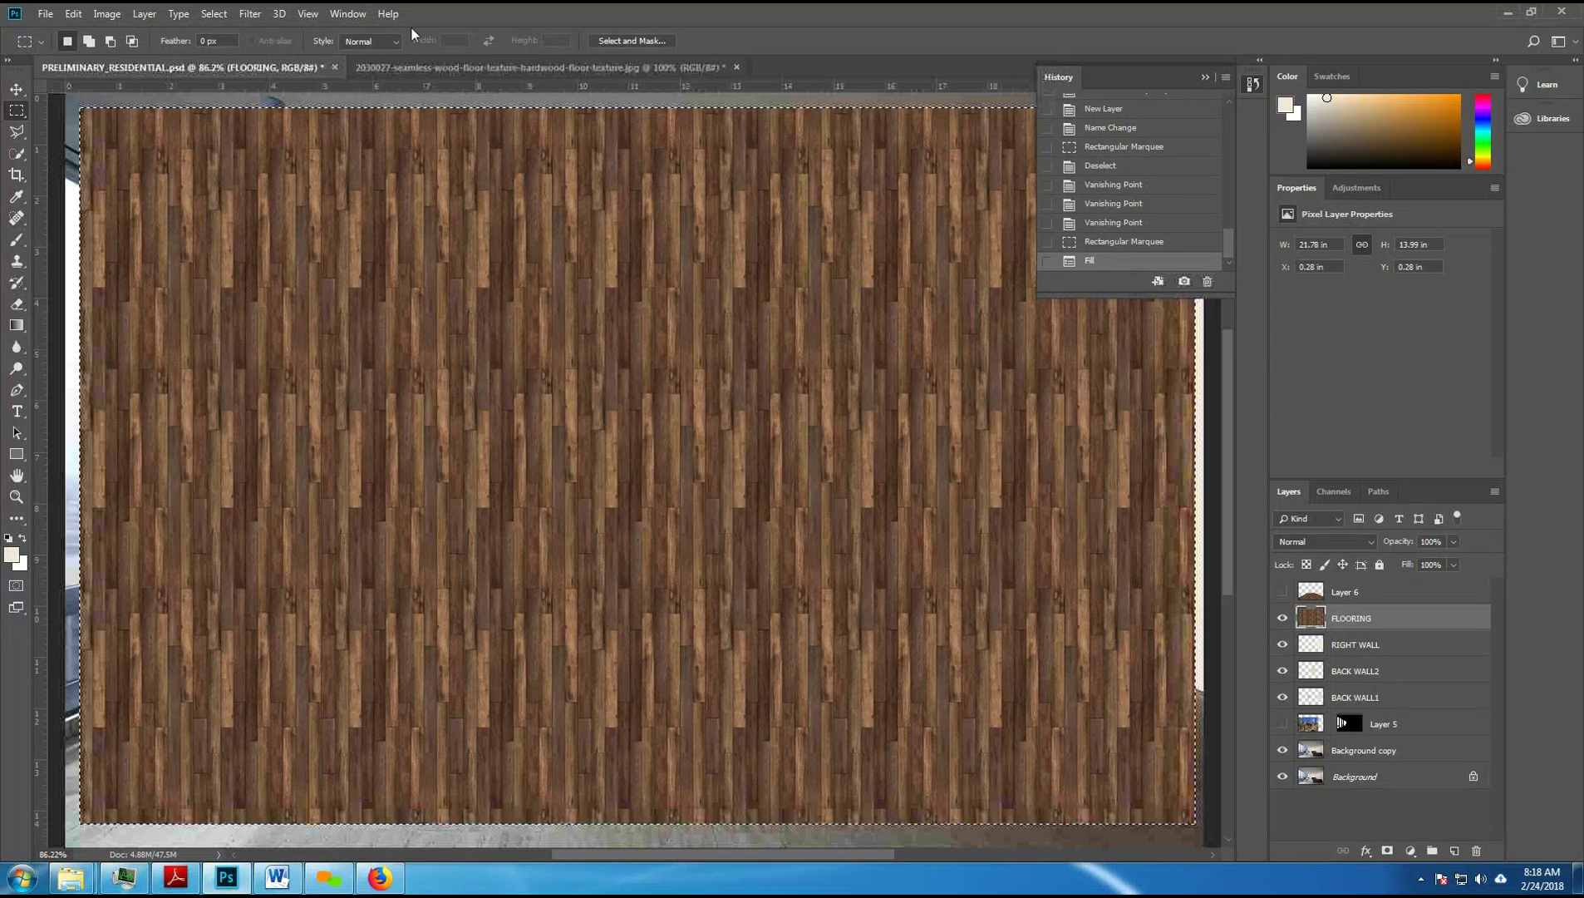
Step: Undo the wood pattern fill and replace the selection with a rectangular marquee about 21.6 by 14.4 inches over the room image
click(1108, 242)
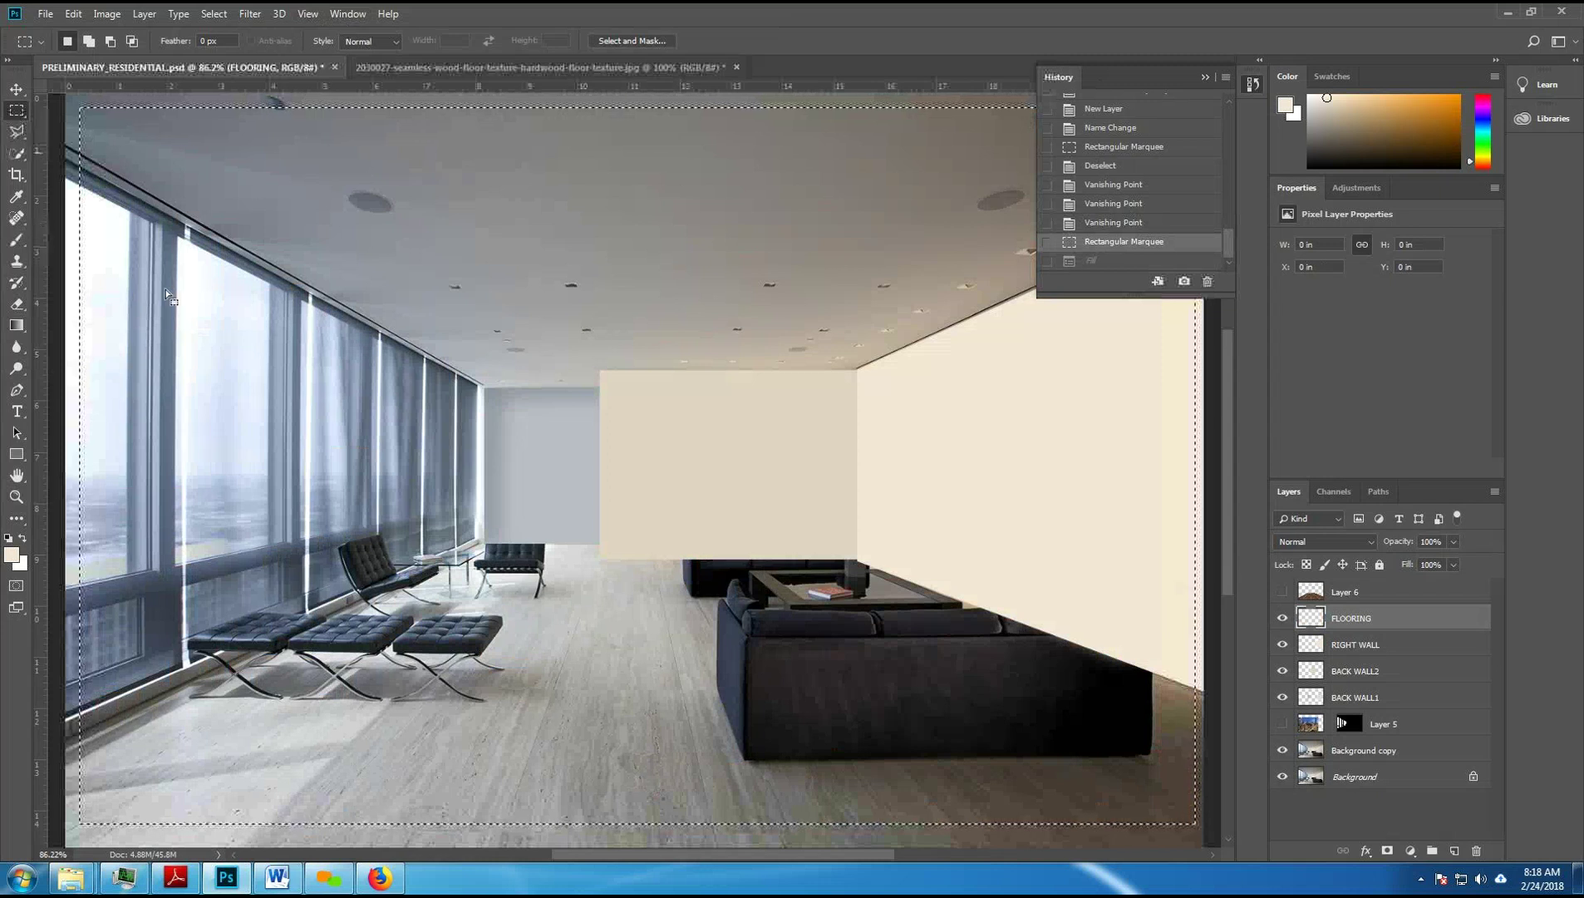
click(73, 99)
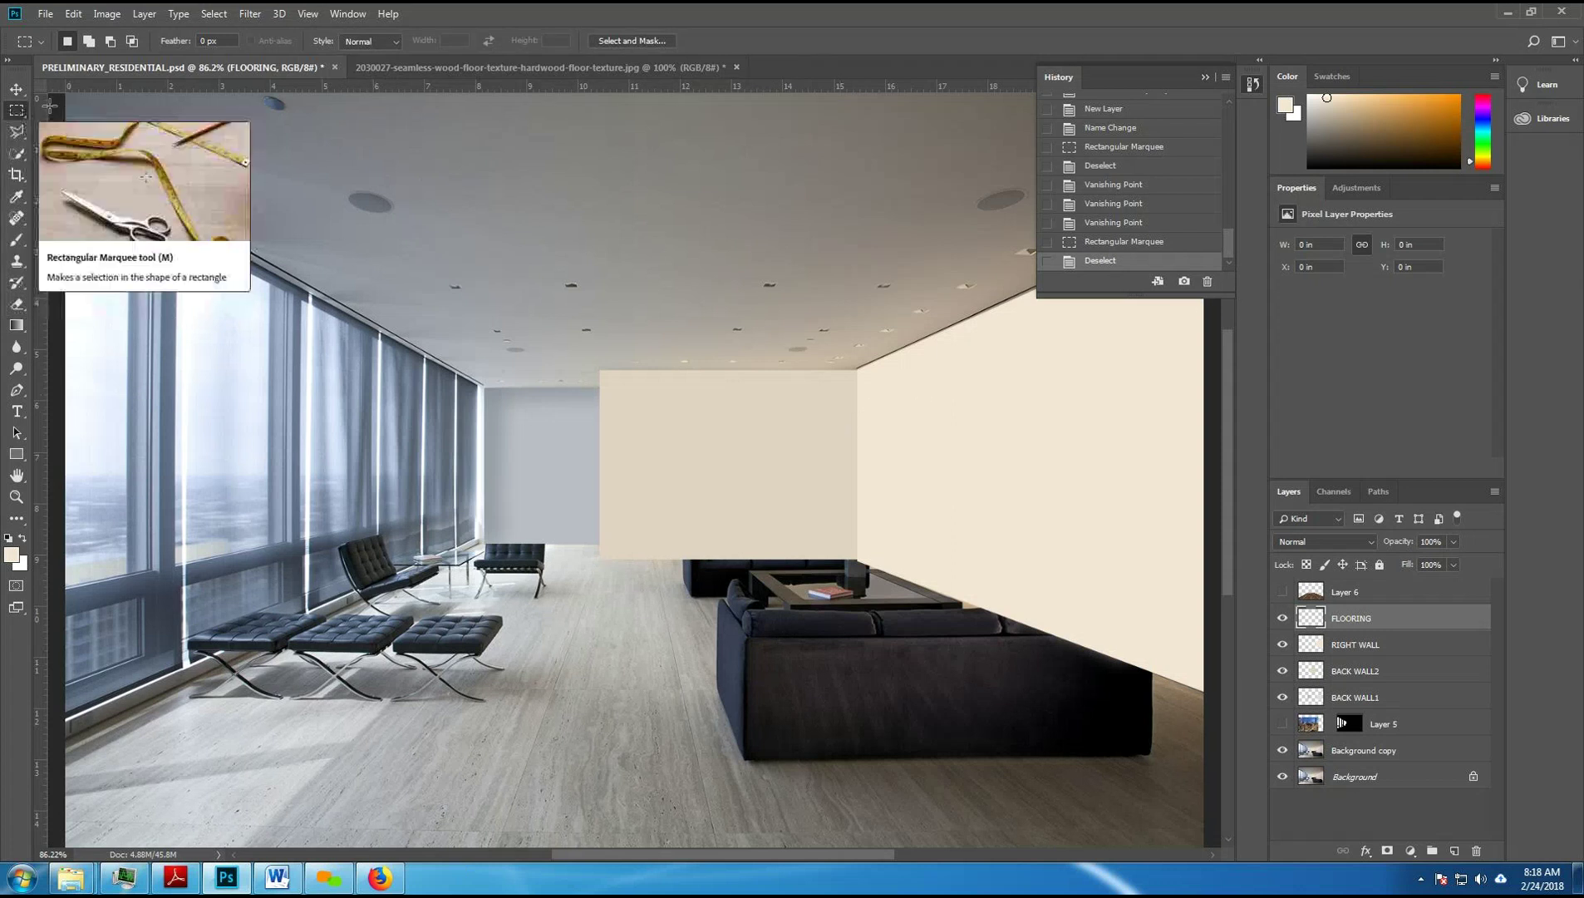
drag(77, 98, 1184, 837)
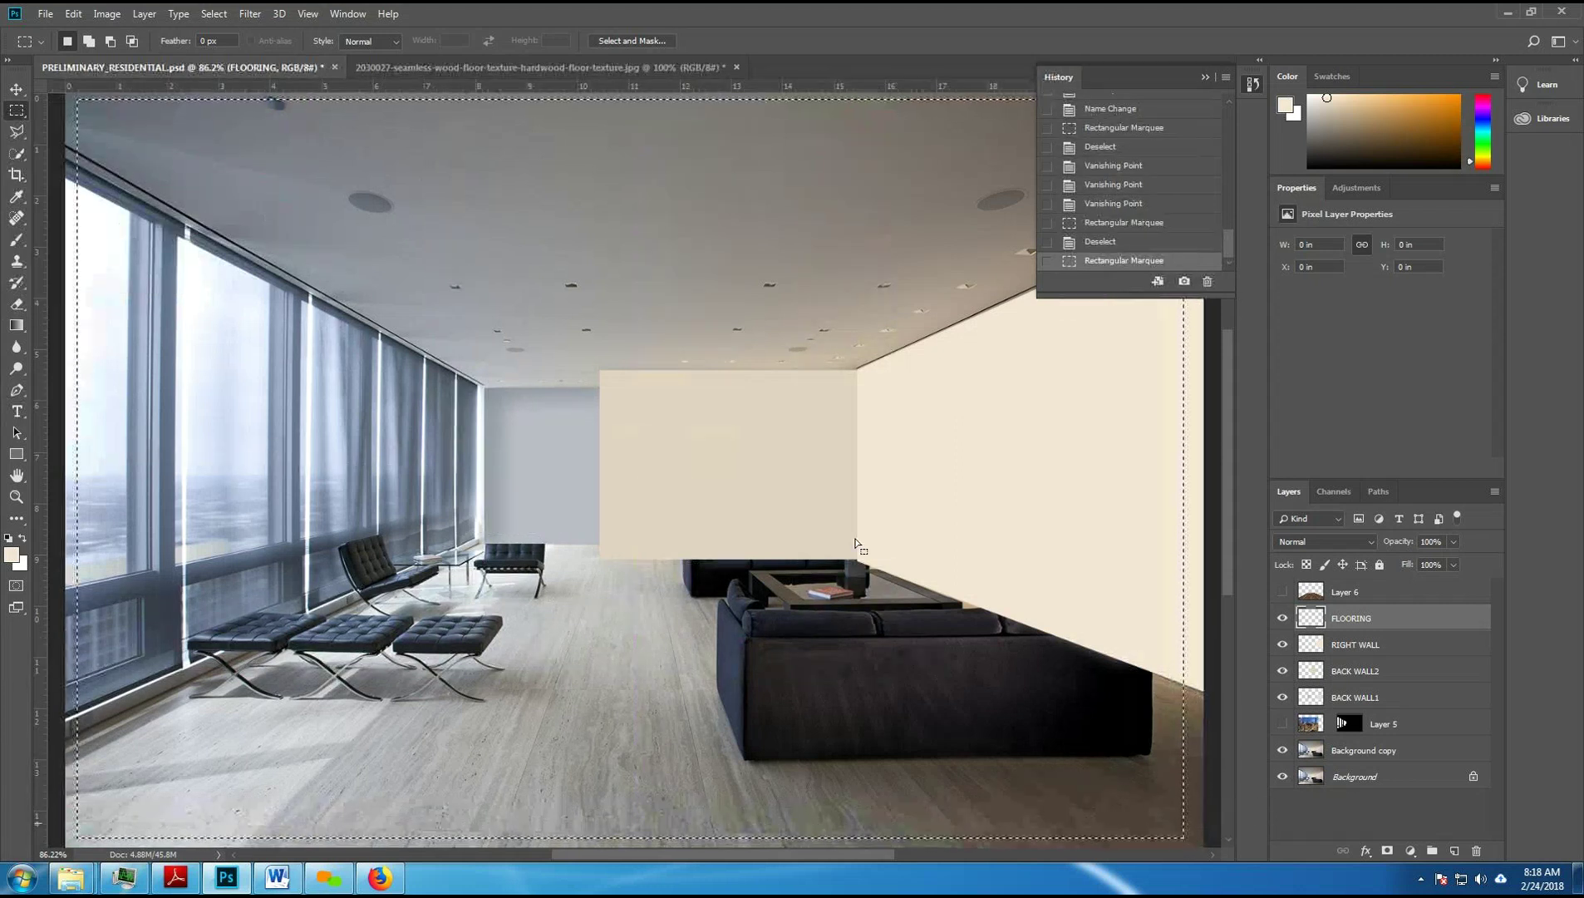
Step: Fill the new selection on the FLOORING layer with the most recent wood pattern and copy the filled area
click(74, 20)
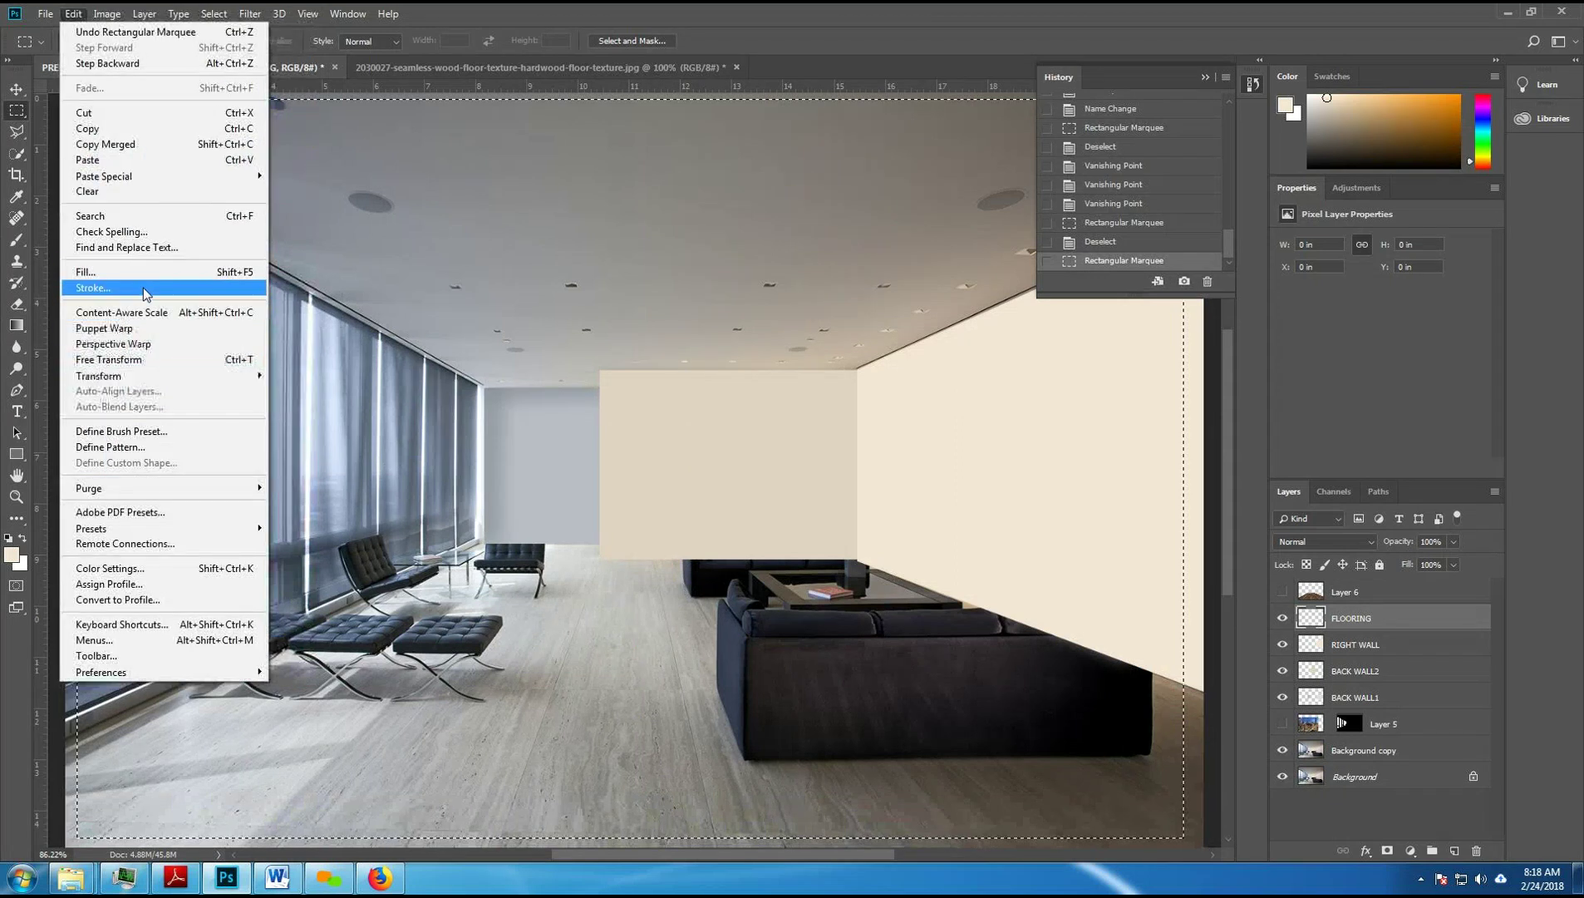
click(85, 272)
click(772, 284)
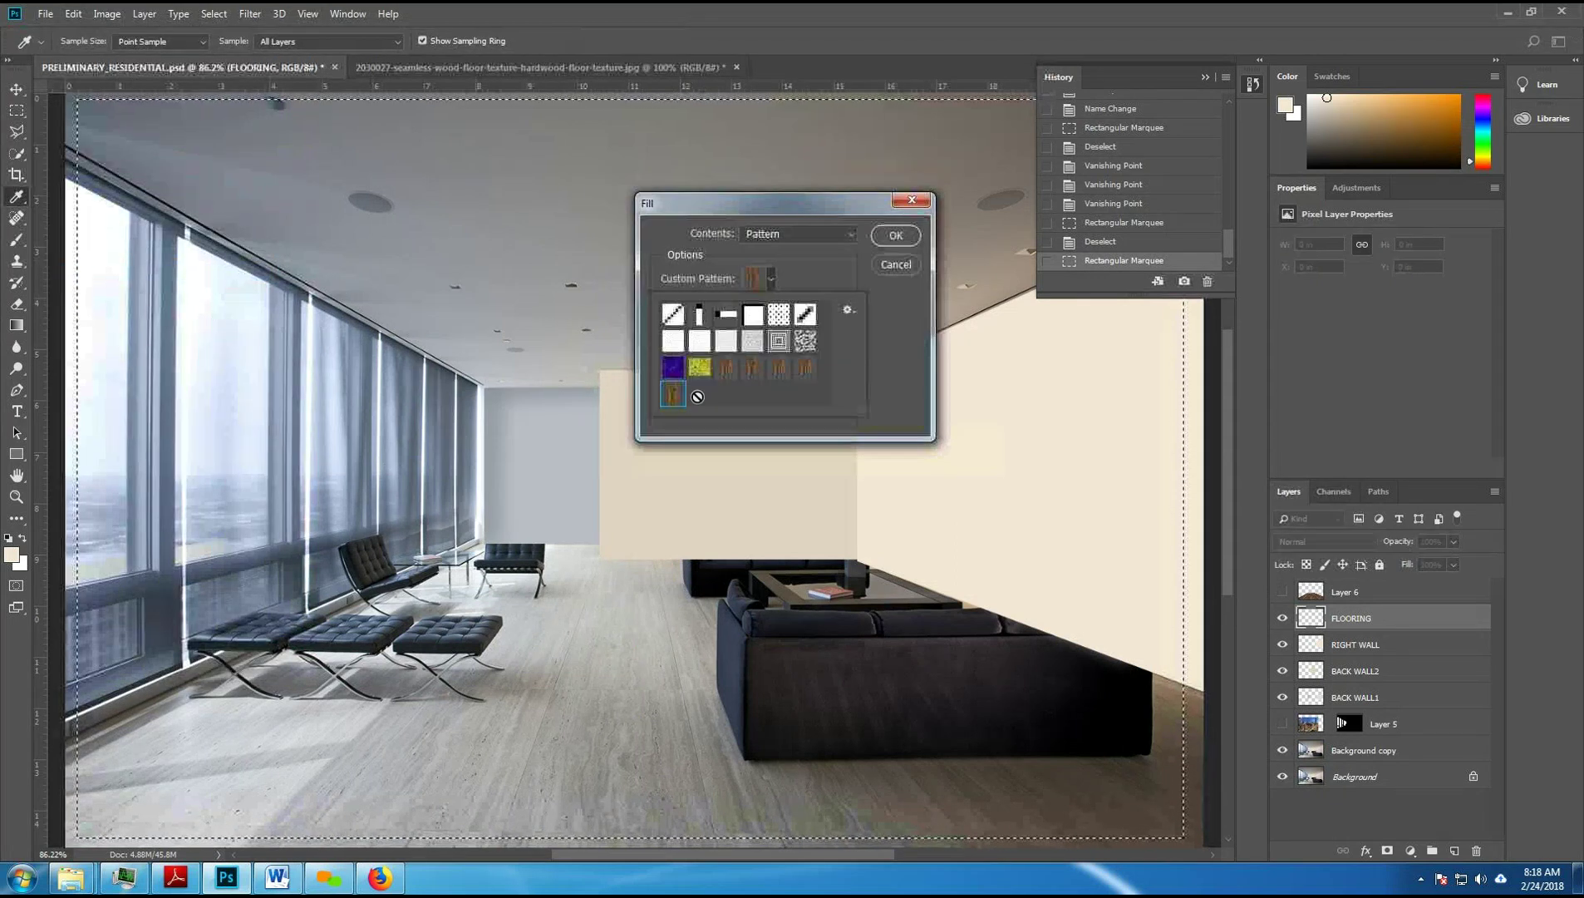
click(893, 237)
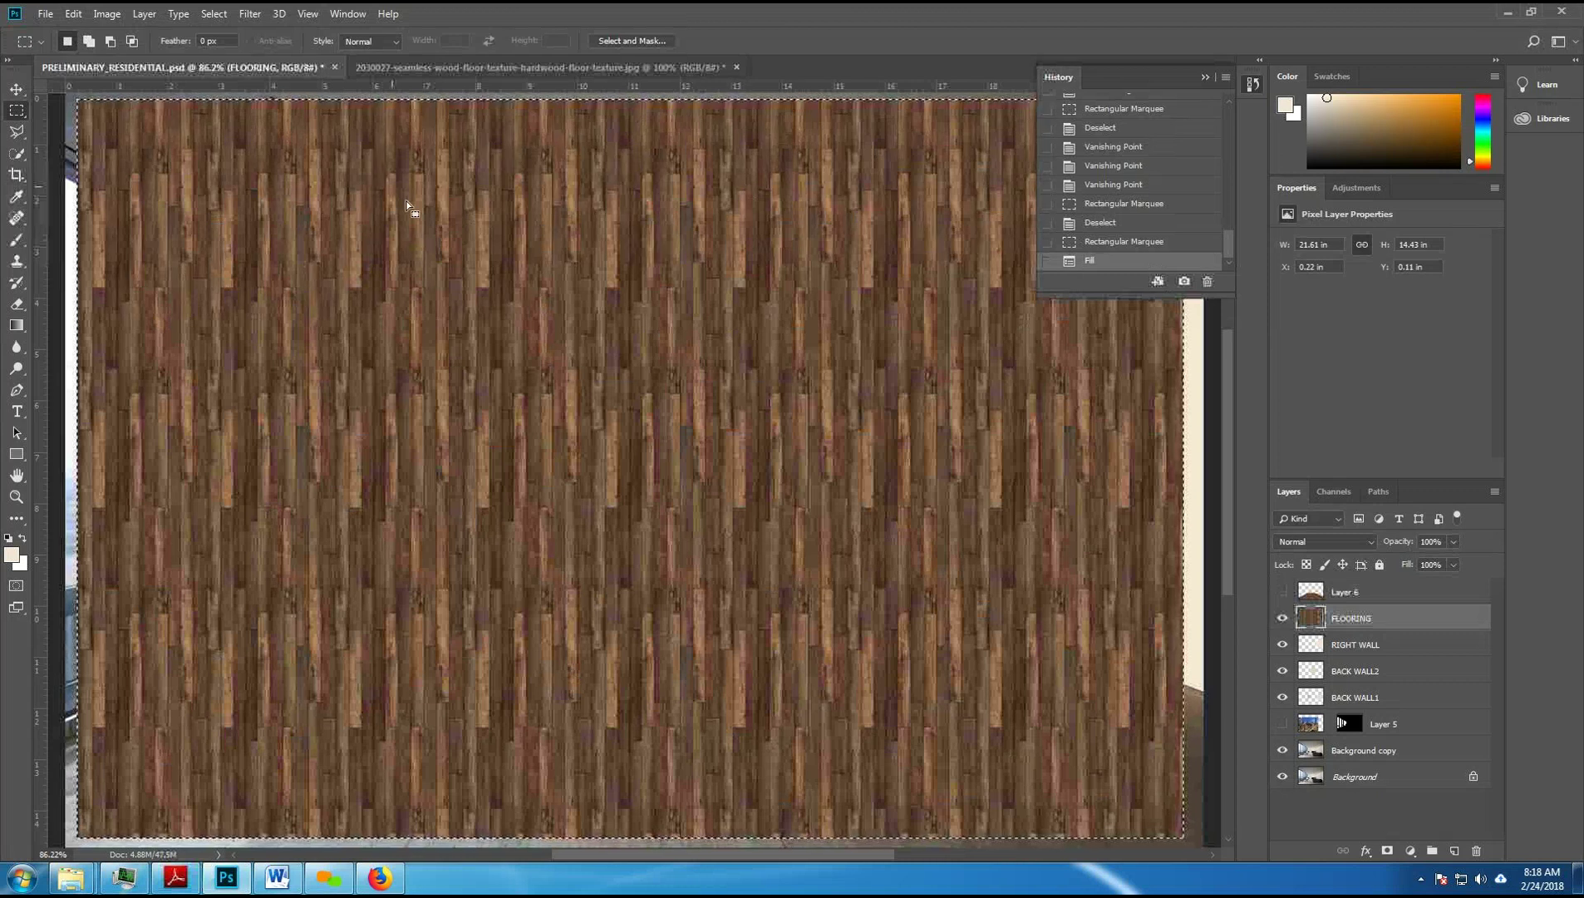
click(75, 14)
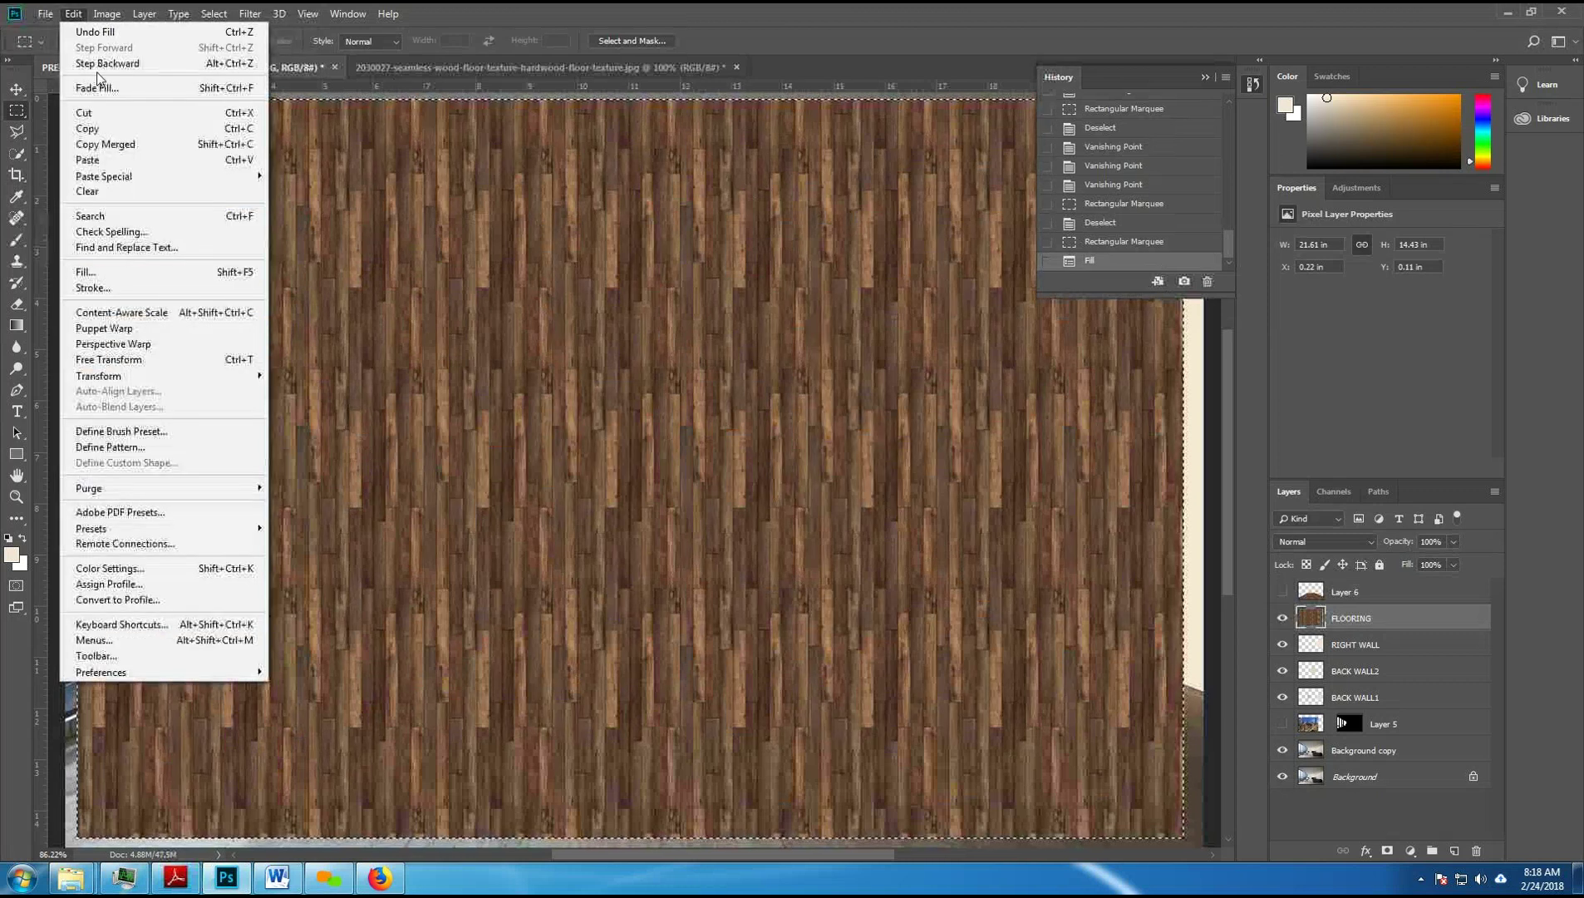
click(96, 131)
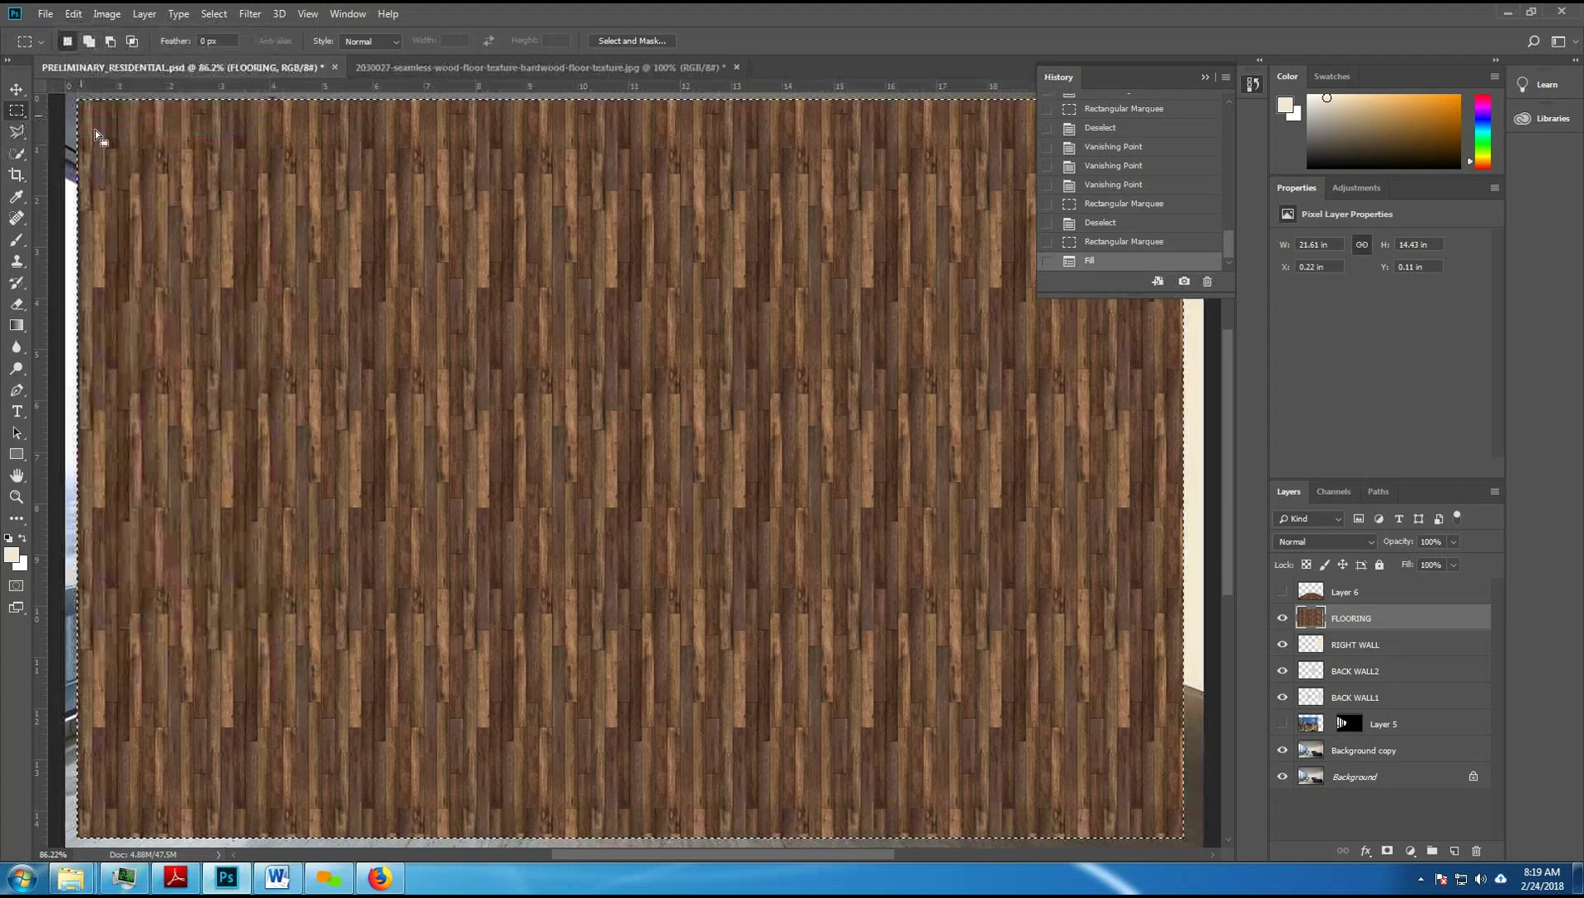
Step: Revert the room document's history to the Deselect state before the latest marquee and fill, and delete Layer 6
click(1120, 222)
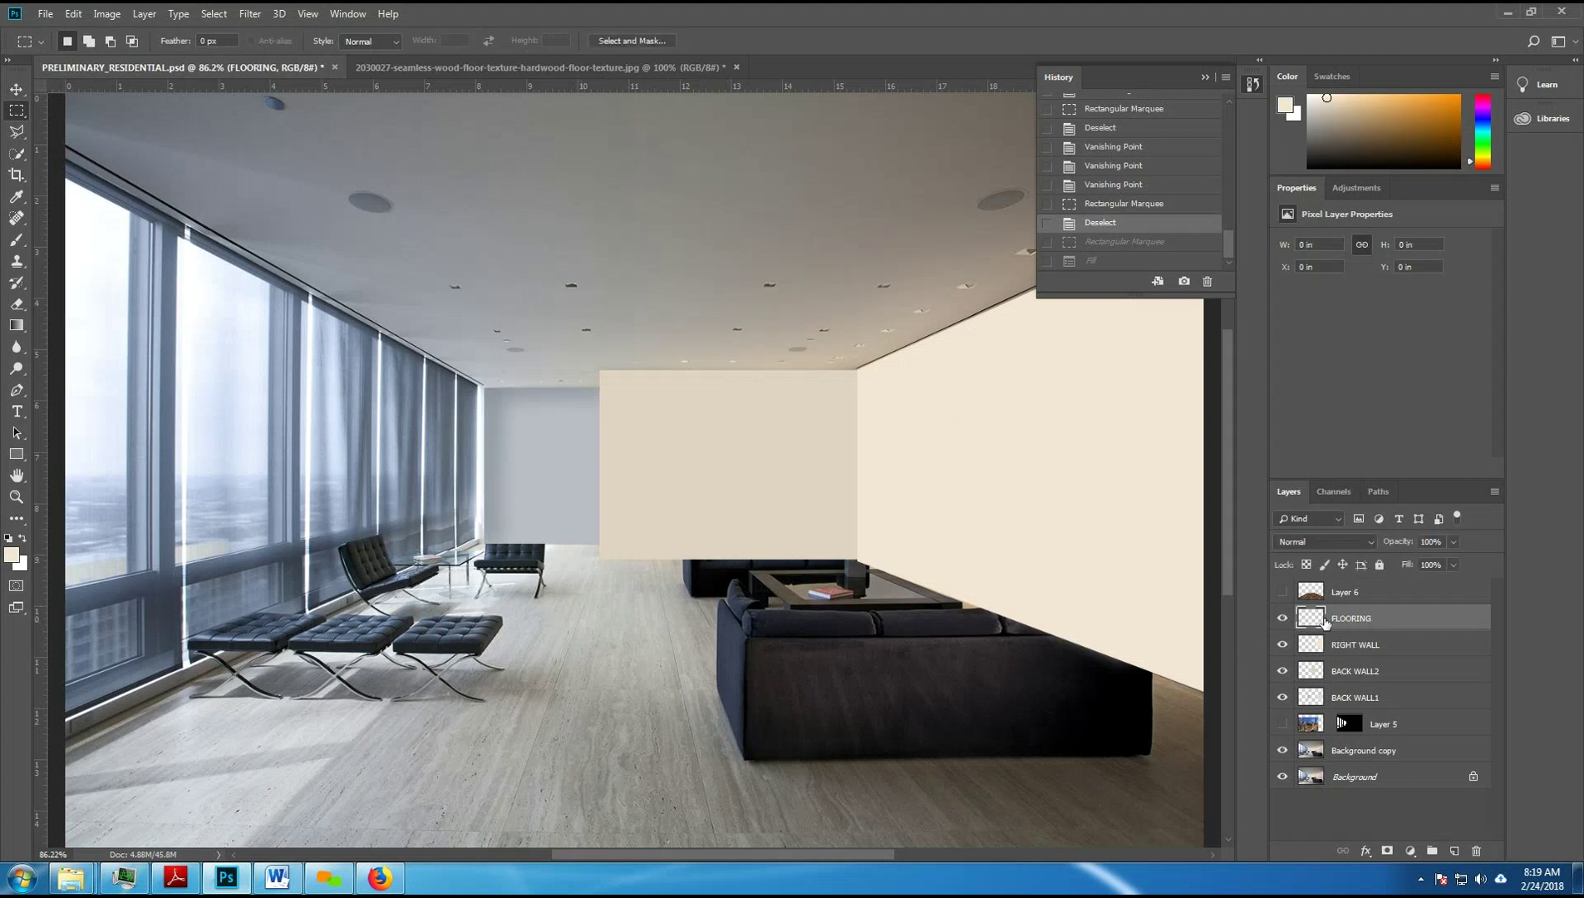
click(1371, 592)
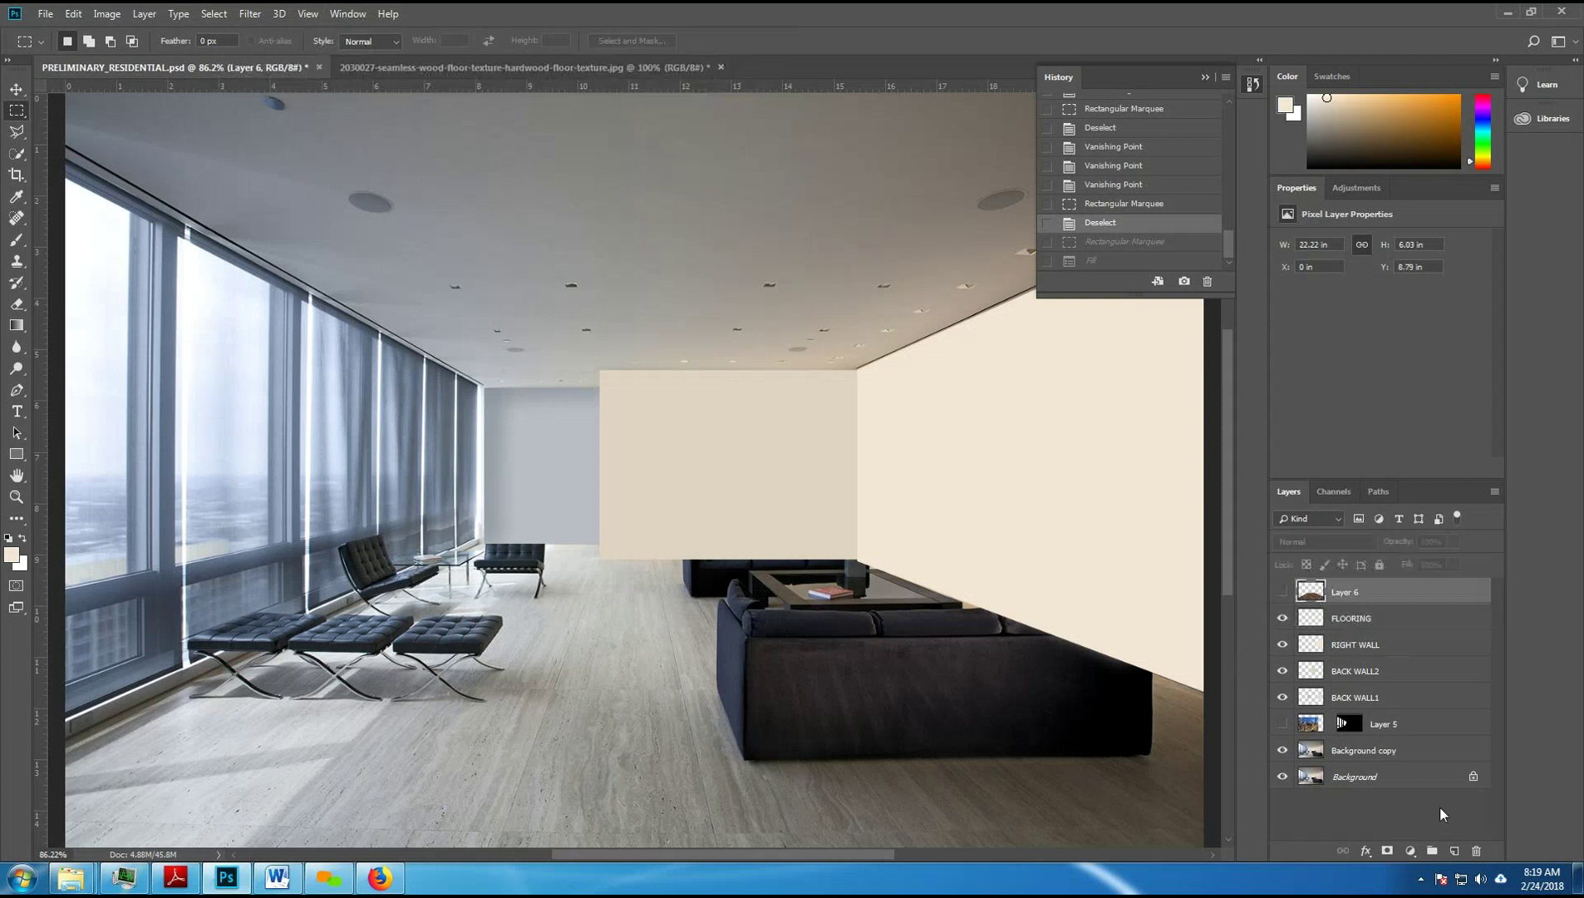
click(1476, 850)
click(719, 326)
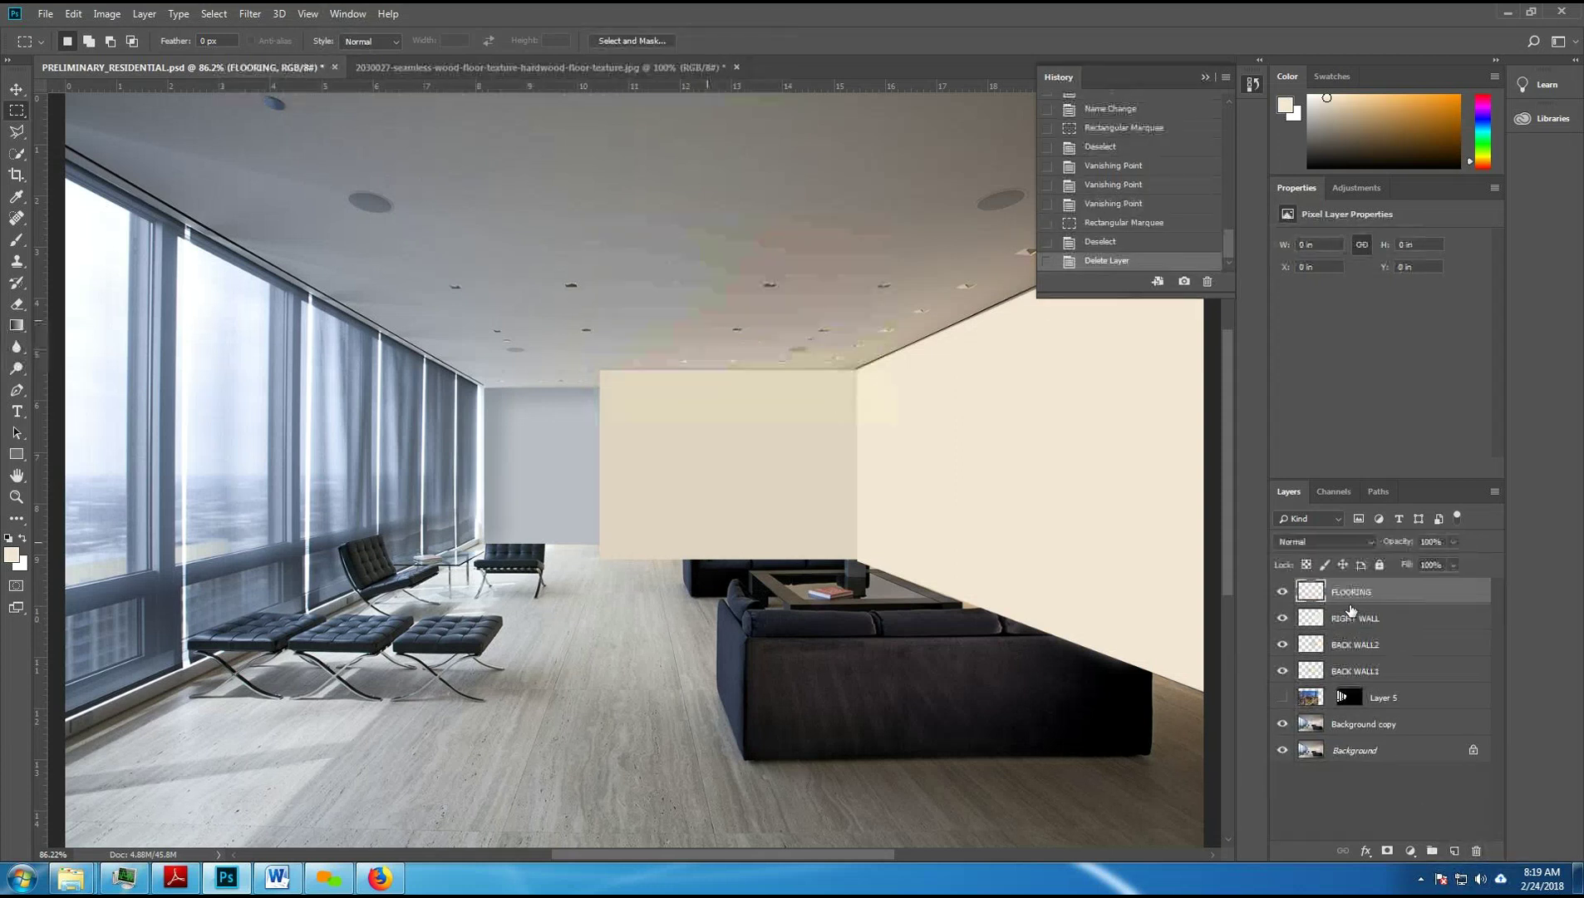
Step: Start the Vanishing Point filter on the FLOORING layer and delete the existing floor plane
click(249, 14)
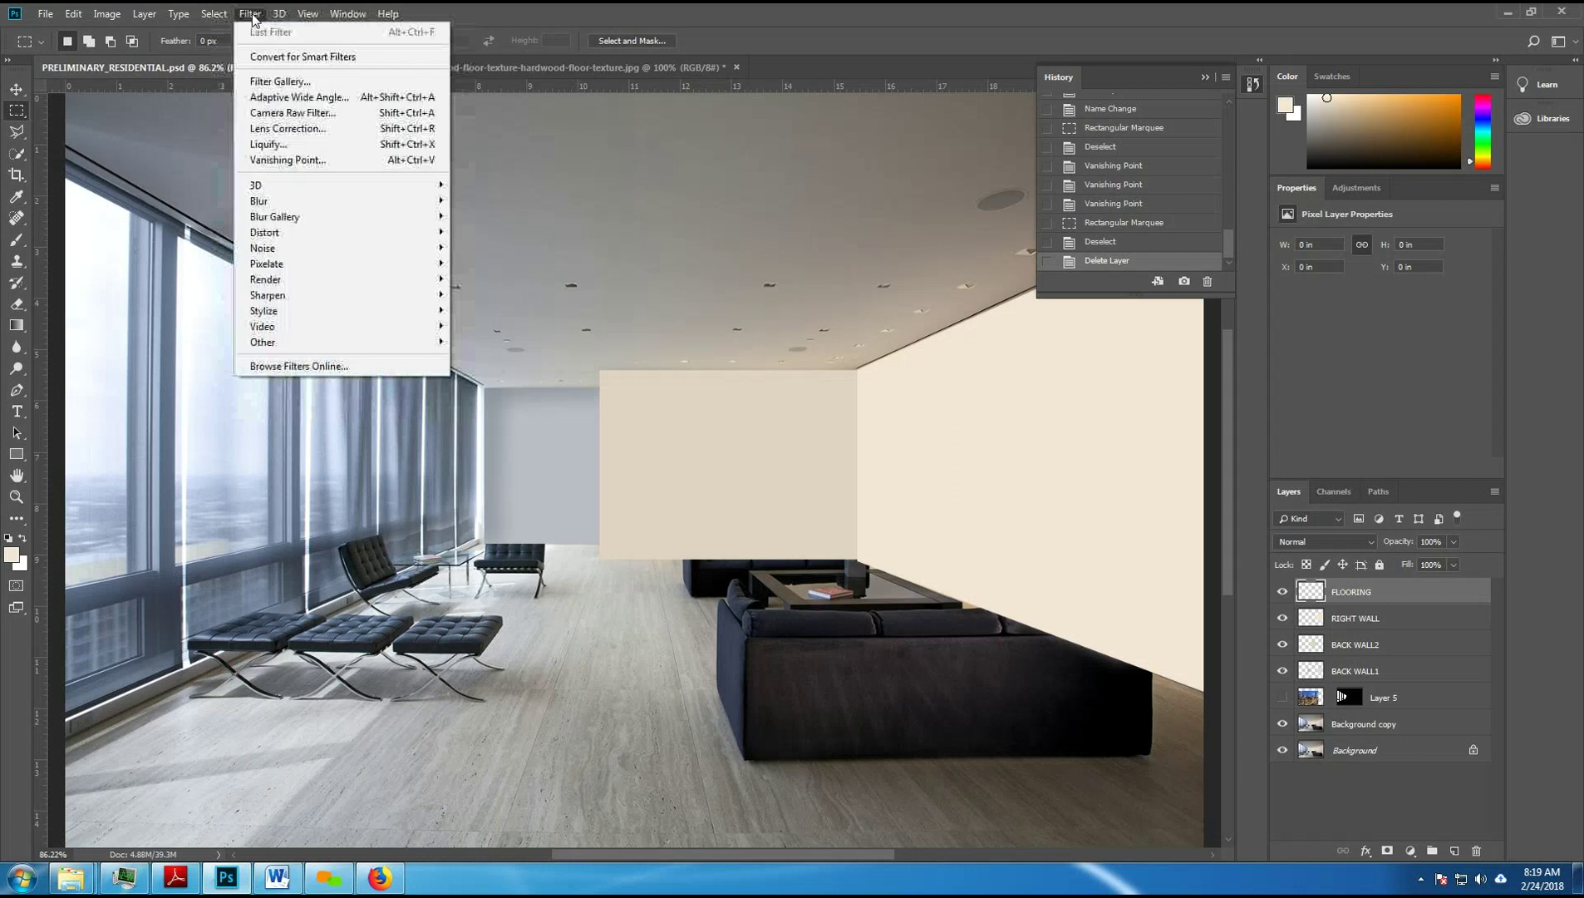
click(287, 160)
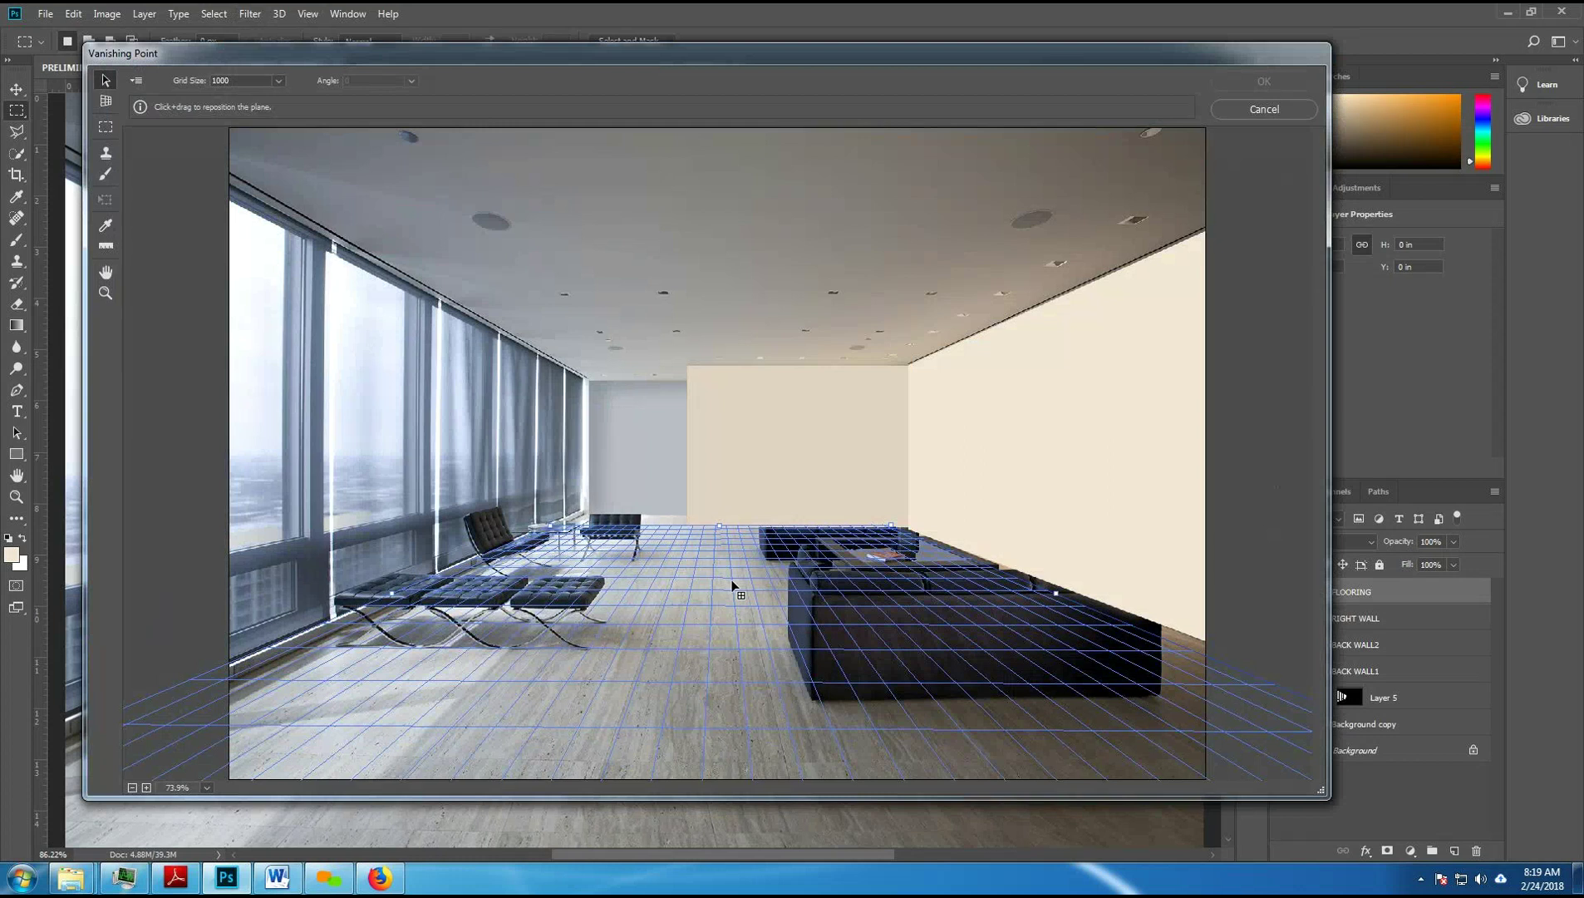
key(Delete)
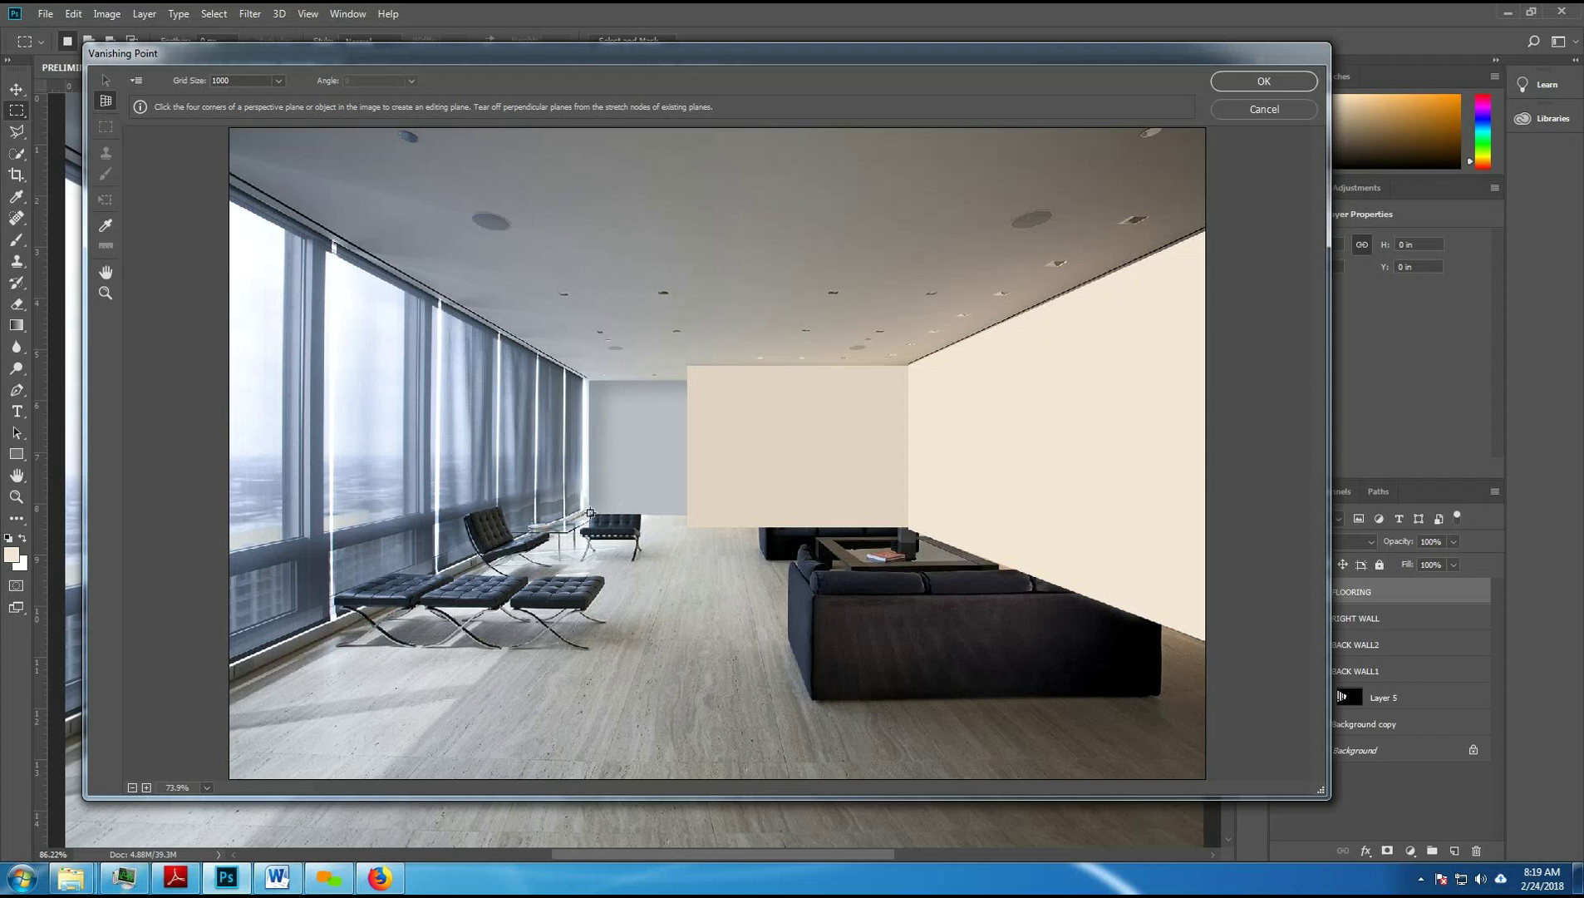
Step: Create a four-corner perspective plane on the floor, running from the back wall corners to the right wall's base and the window base
click(590, 512)
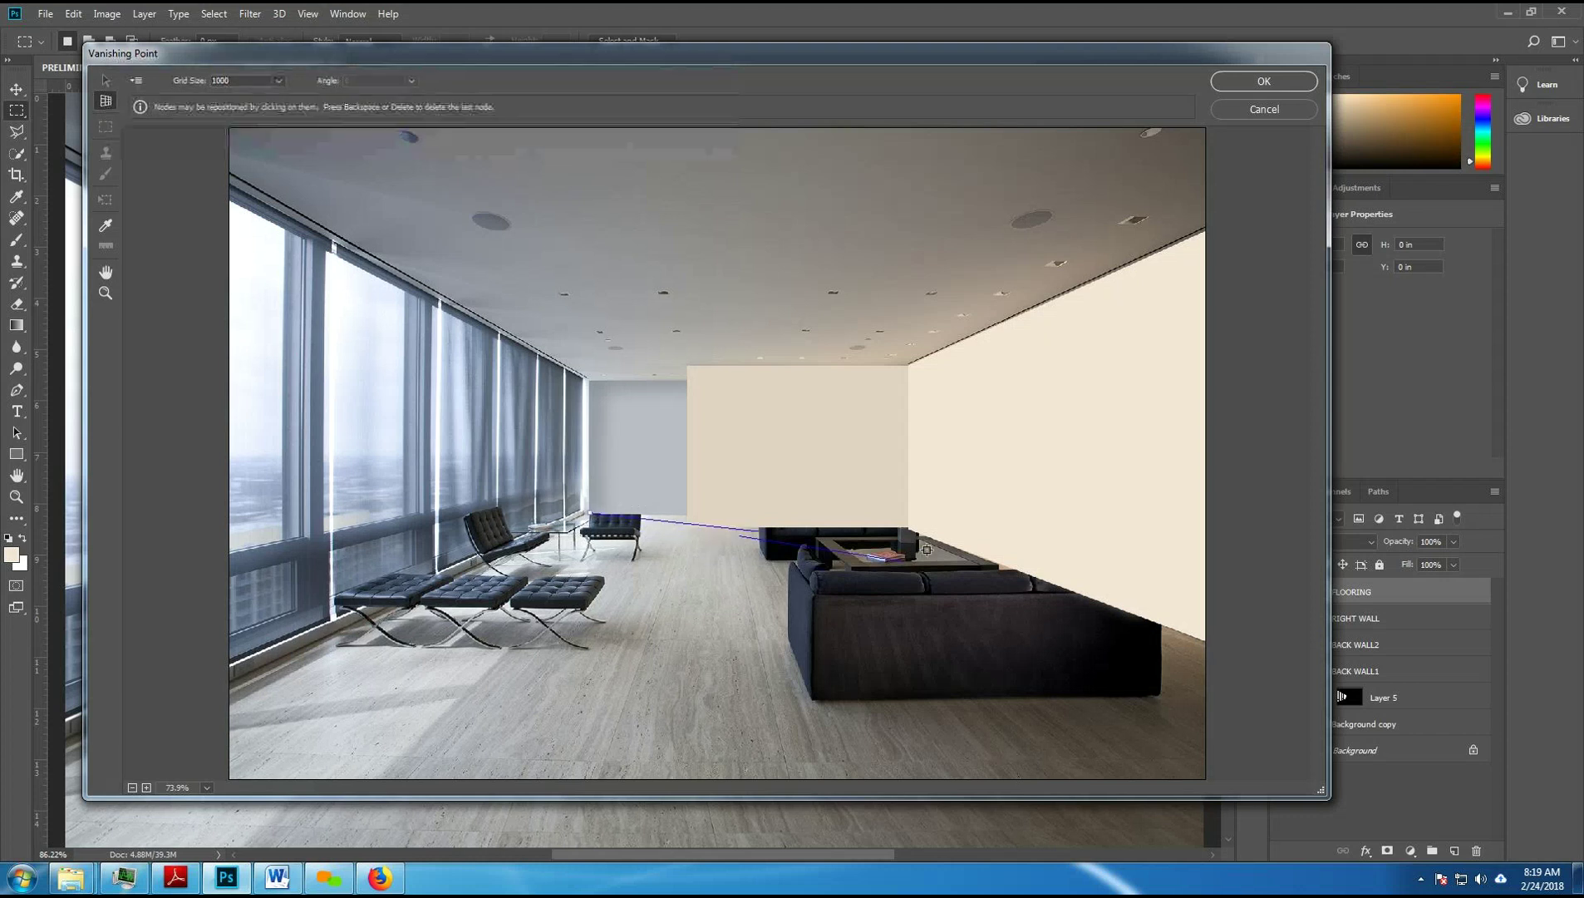
click(873, 512)
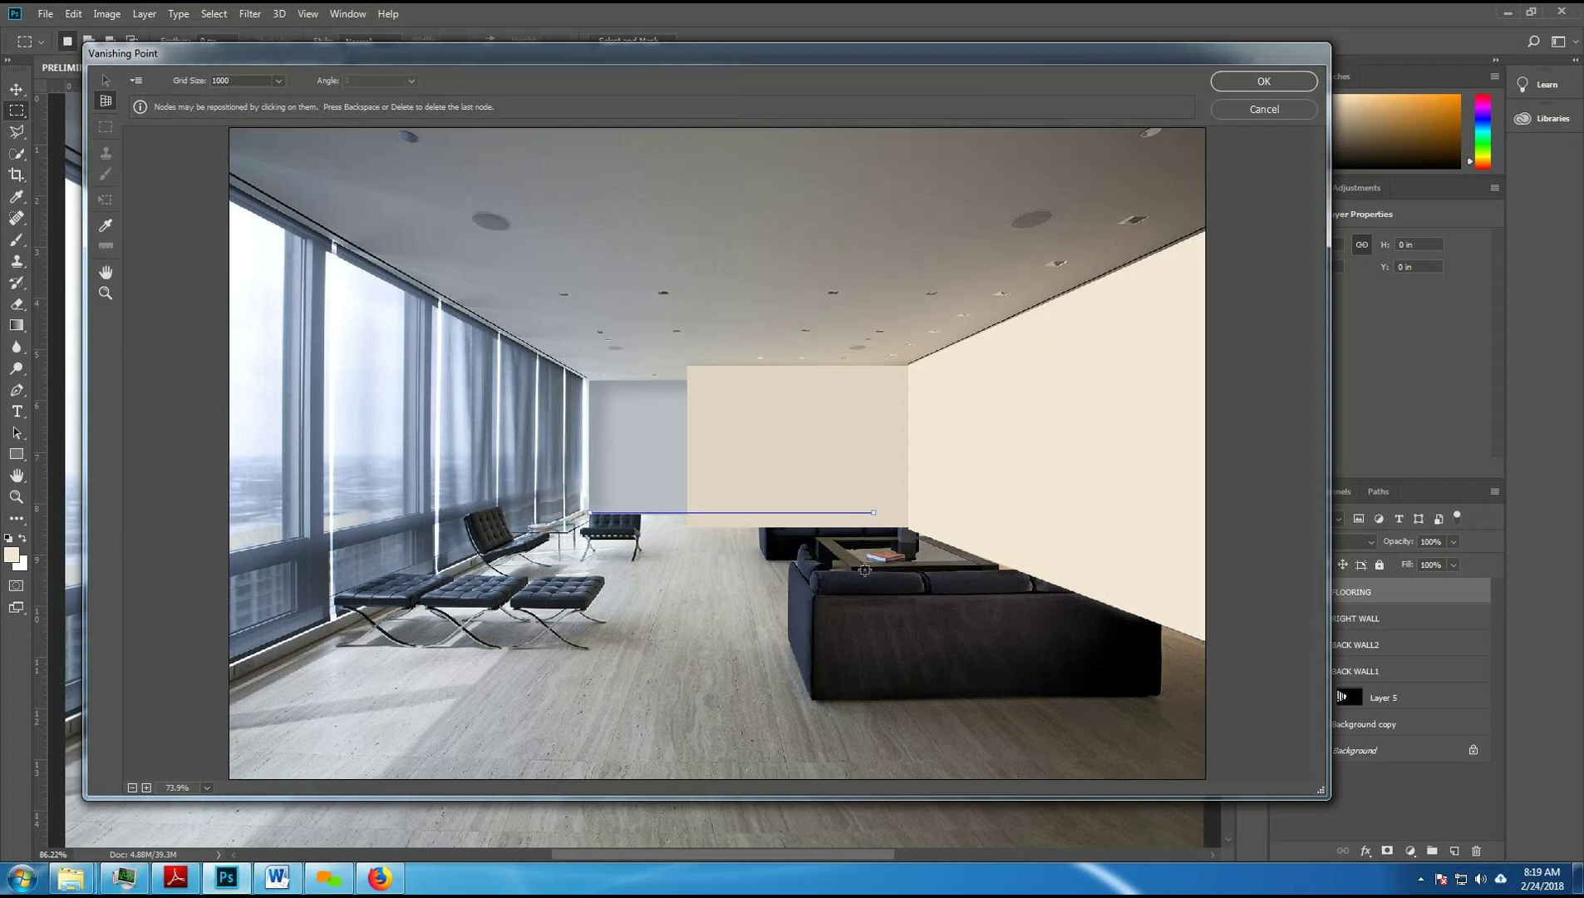
click(1205, 641)
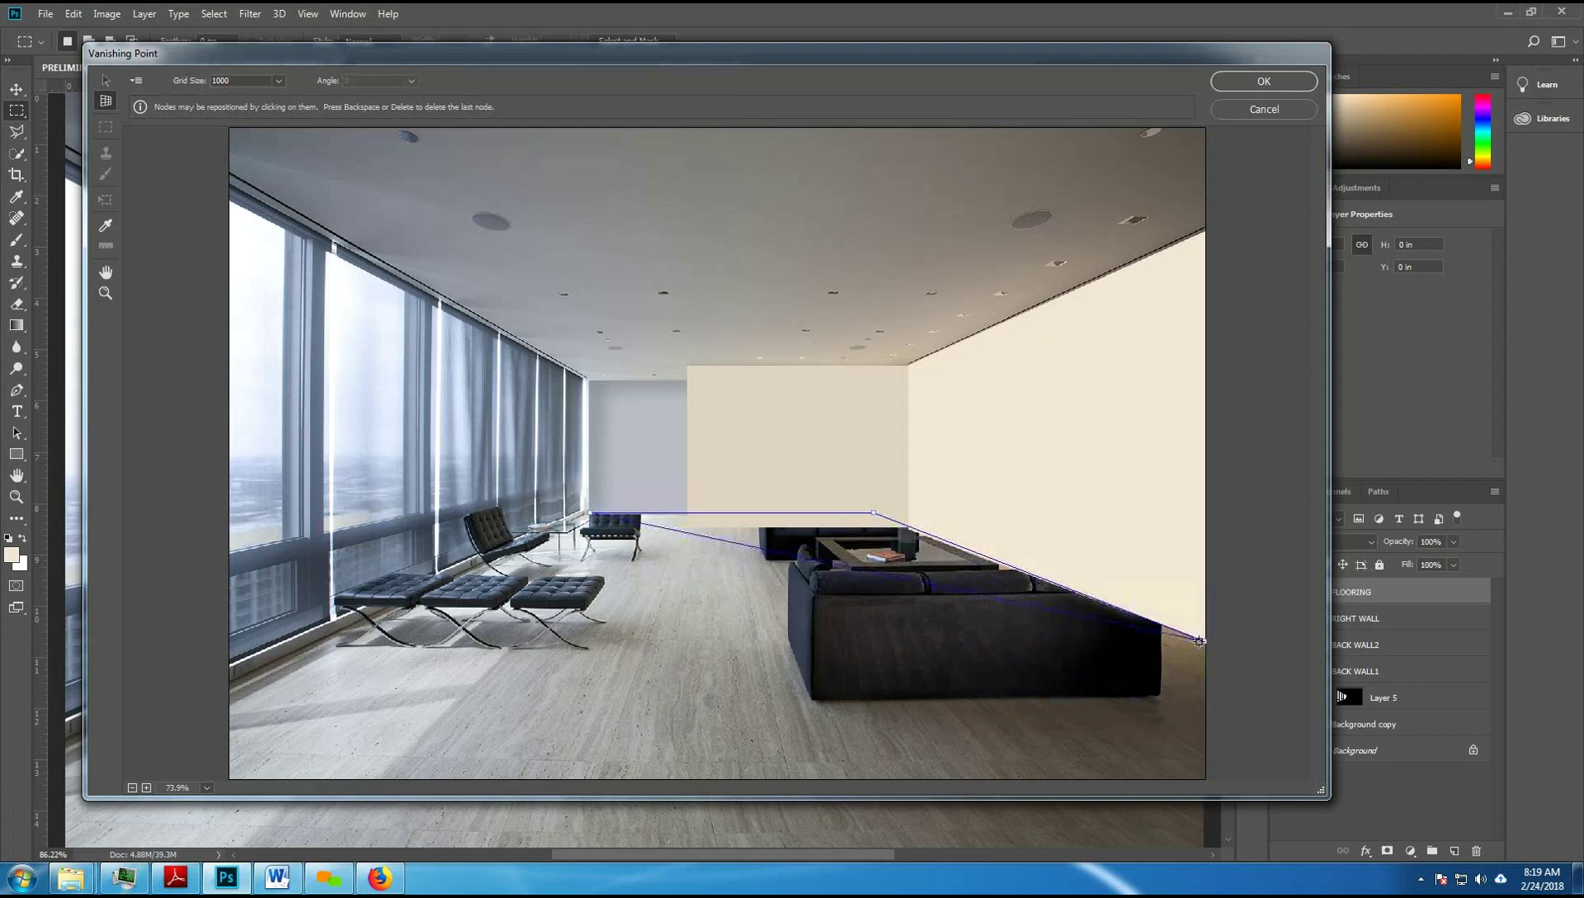
click(331, 633)
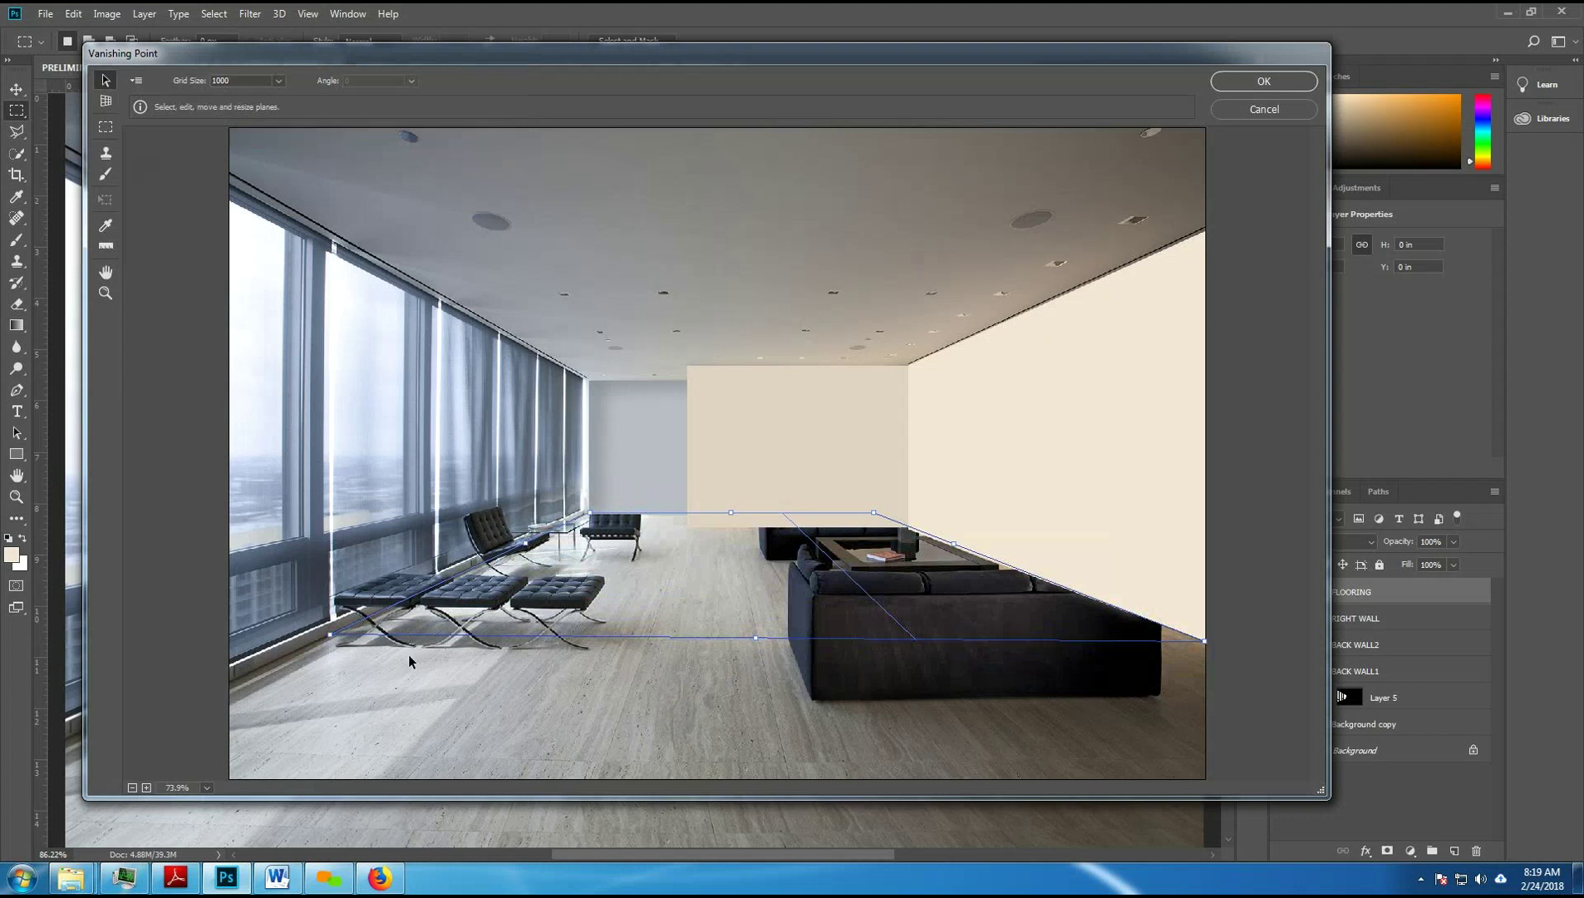
Step: Adjust the floor plane's corners and back edge to line up with the window base, right wall and back wall
mouse_move(328, 633)
mouse_down()
mouse_move(291, 652)
mouse_move(306, 648)
mouse_up()
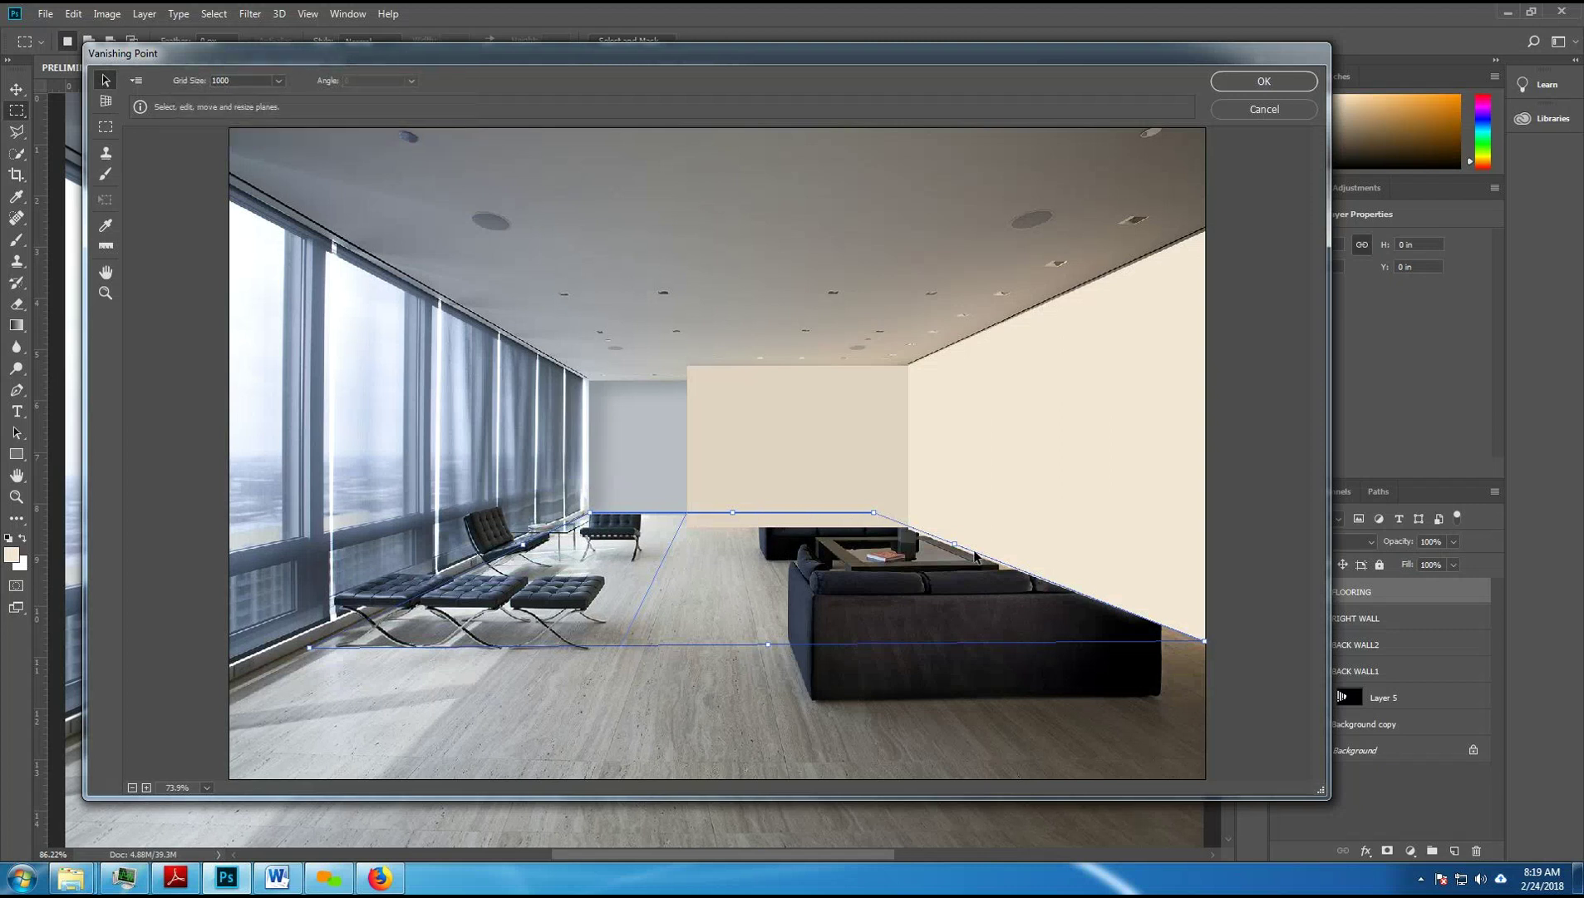
drag(874, 513, 862, 514)
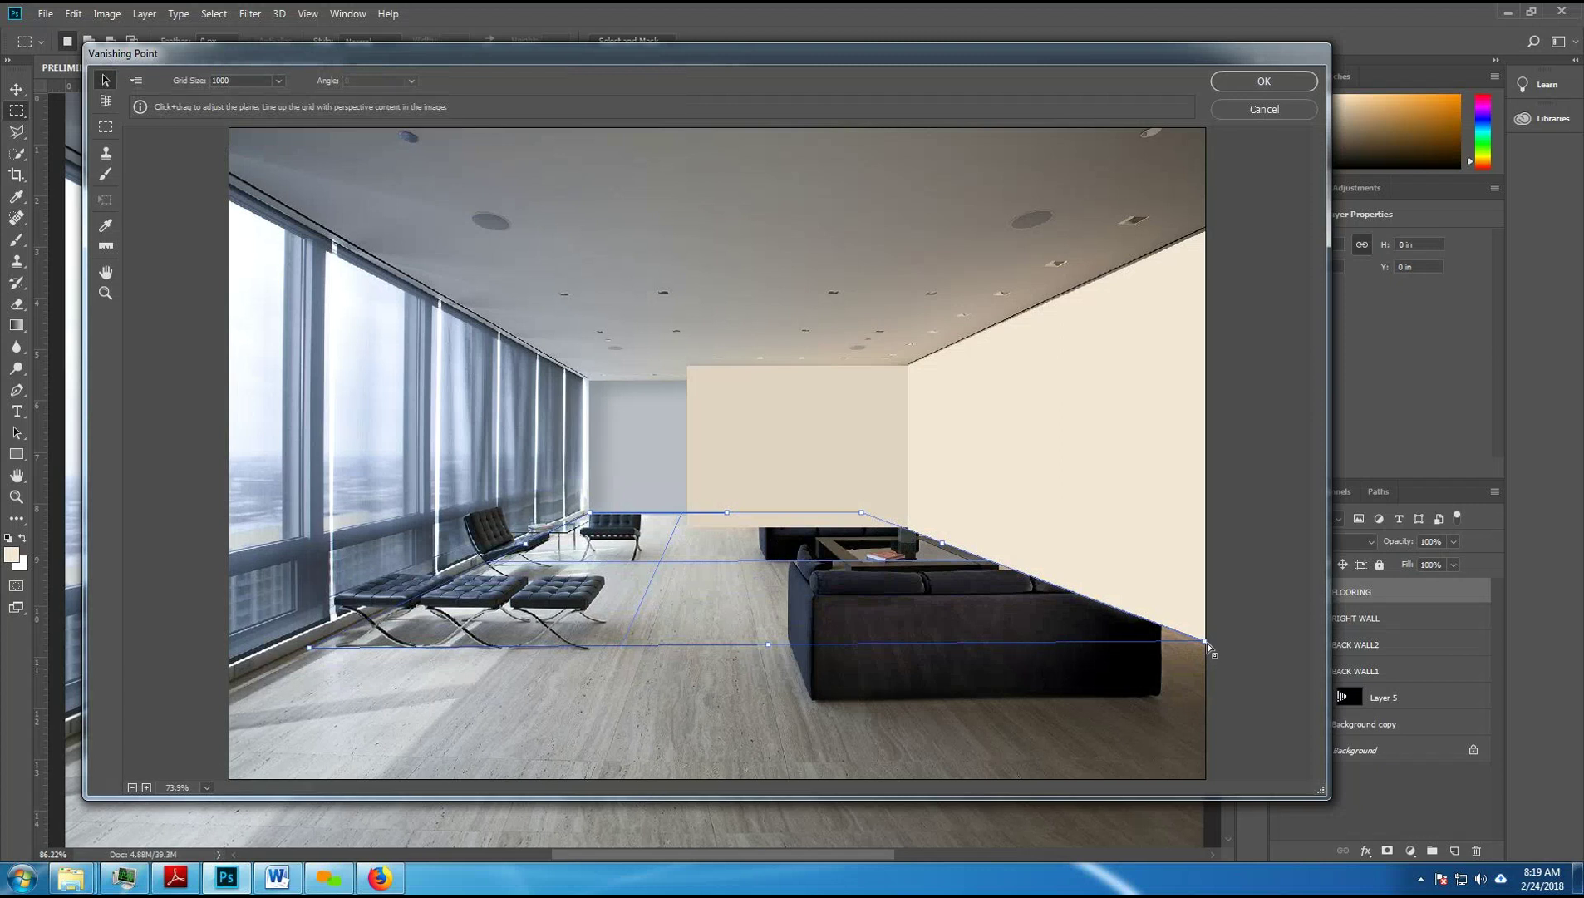
drag(1207, 643, 1198, 640)
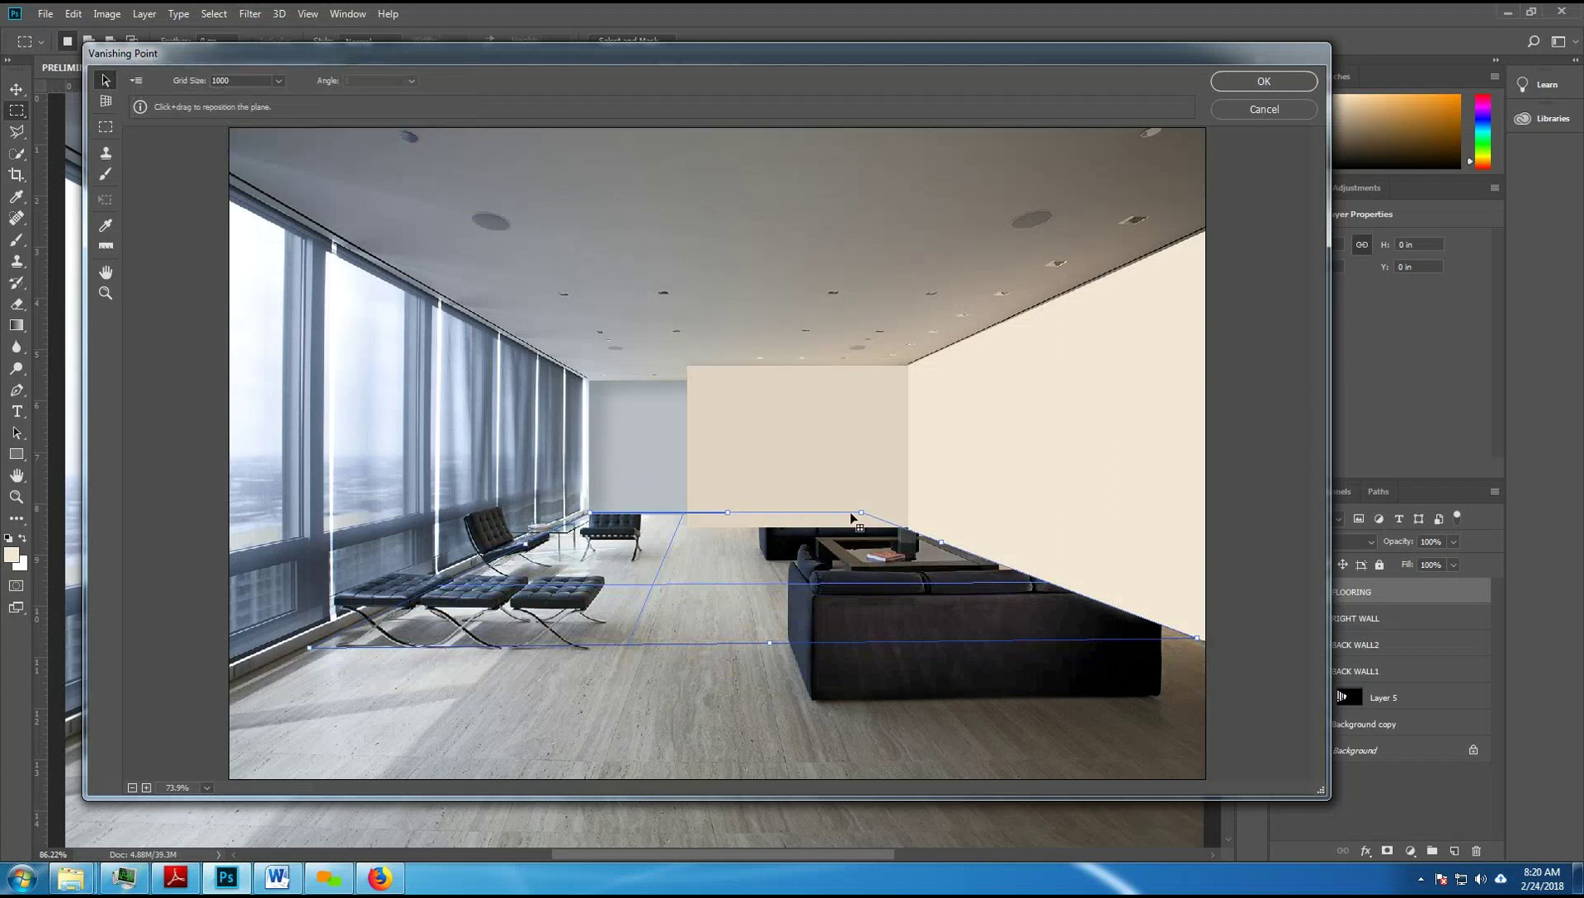
drag(727, 512, 727, 513)
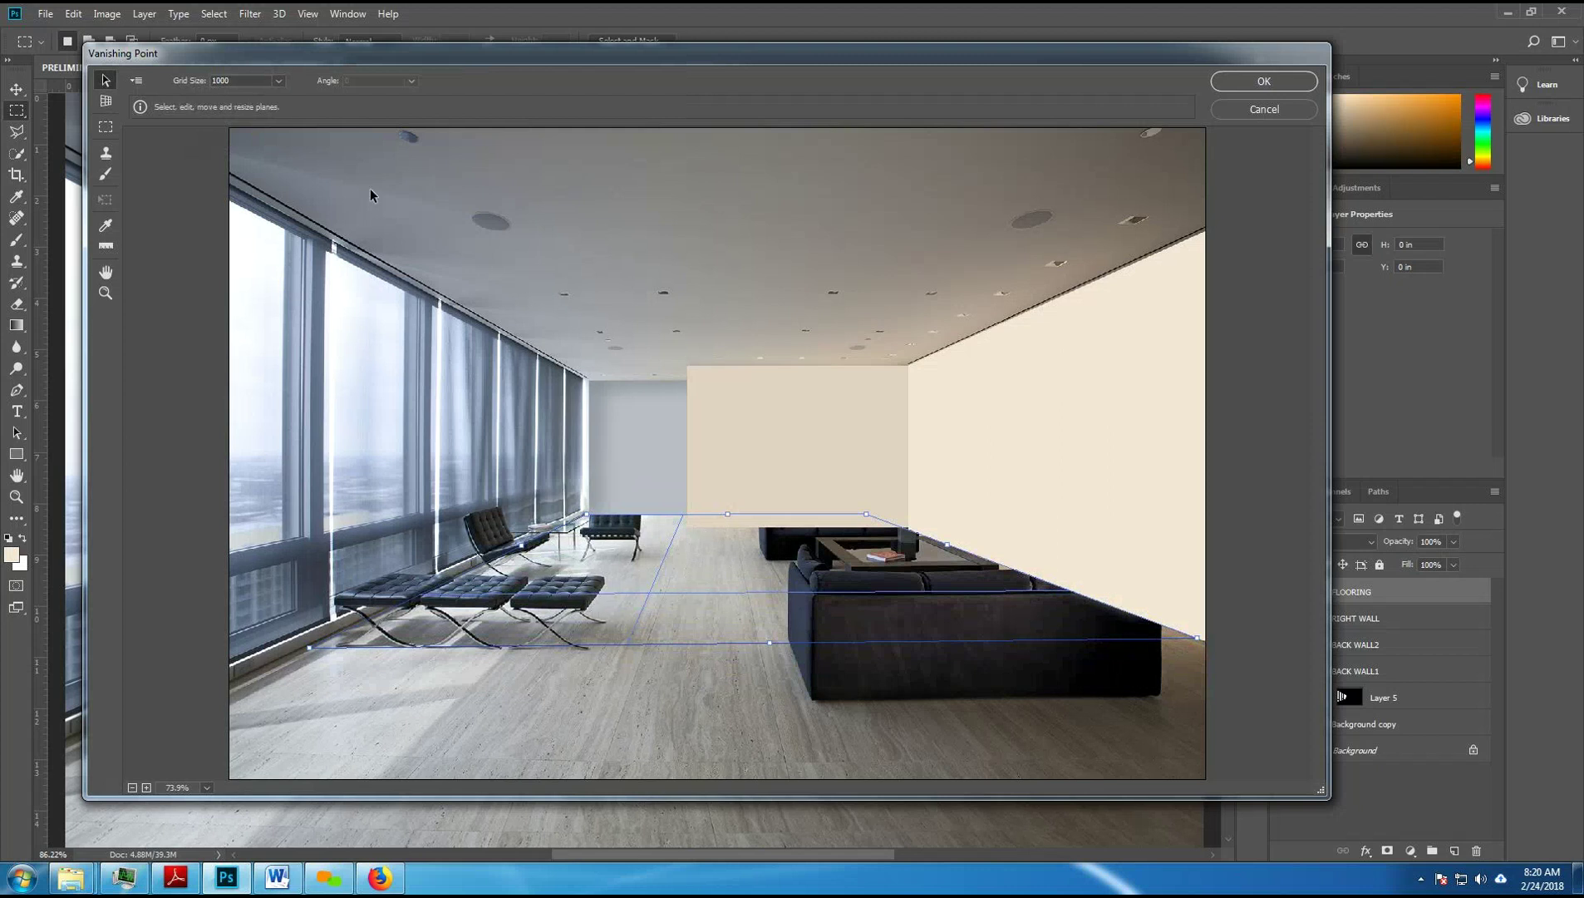
Step: Set the perspective plane's grid size to 100 and nudge its front corner by the windows slightly outward
double_click(240, 83)
text(10)
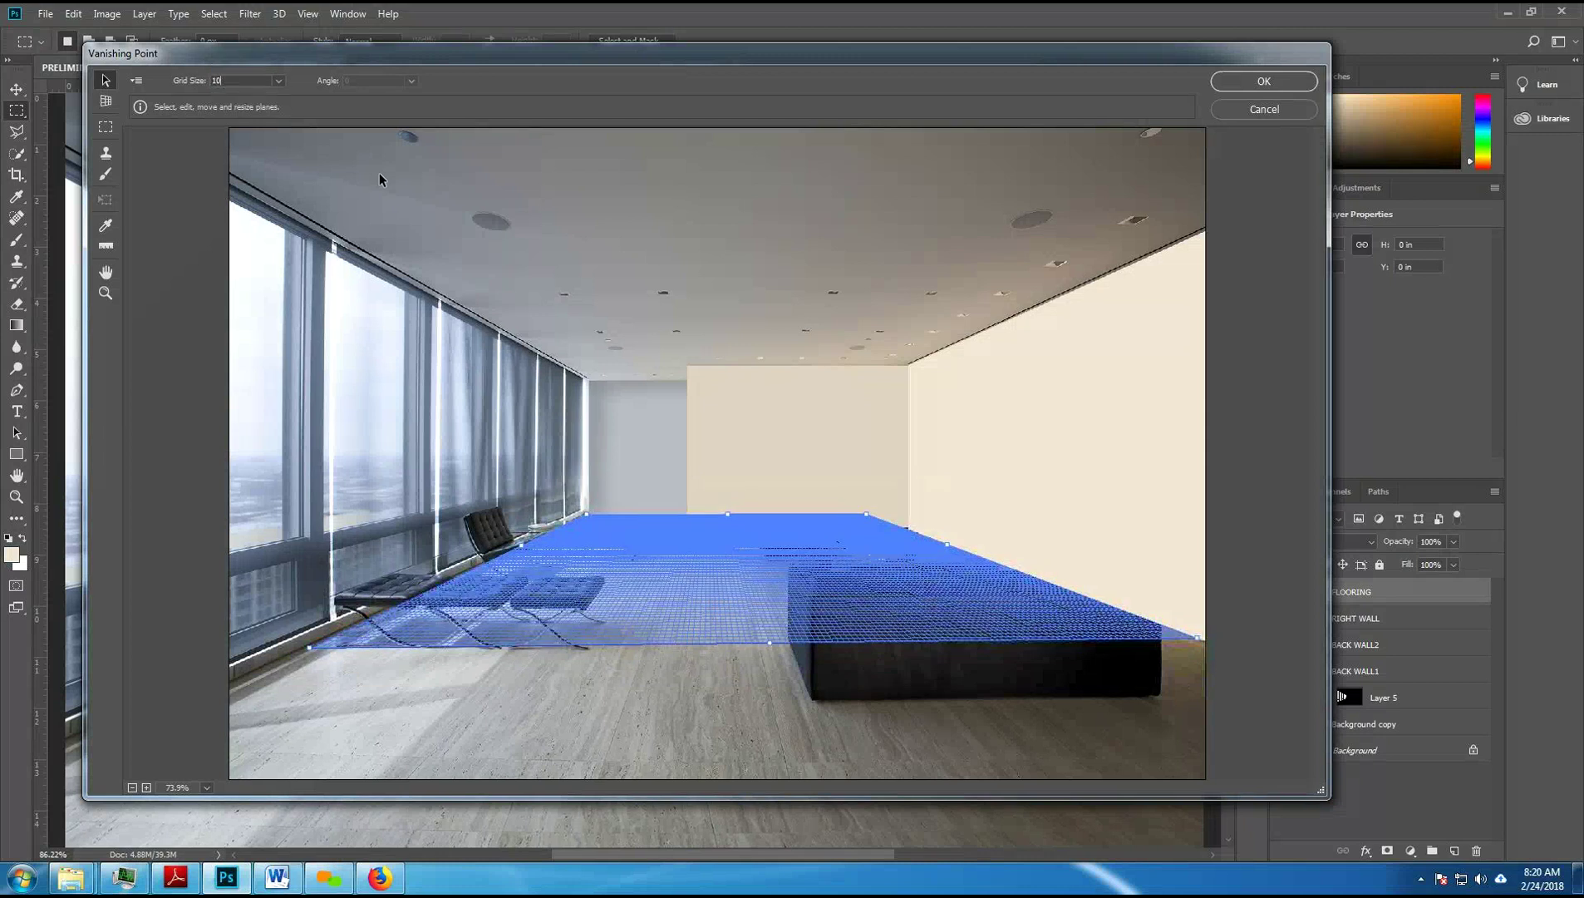
text(0)
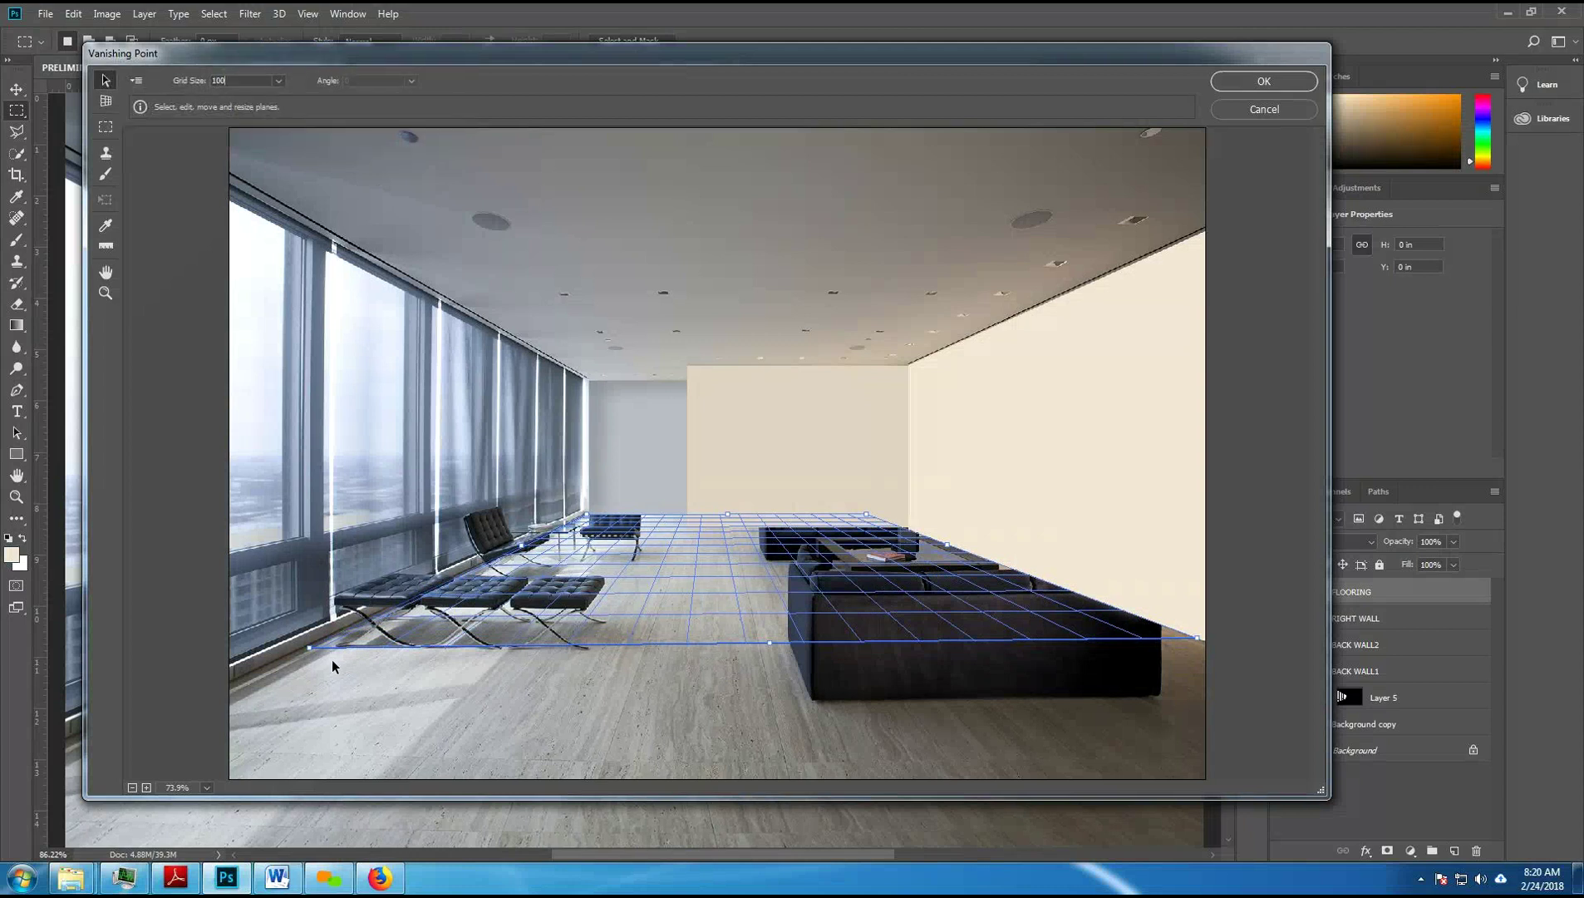
drag(309, 648, 307, 648)
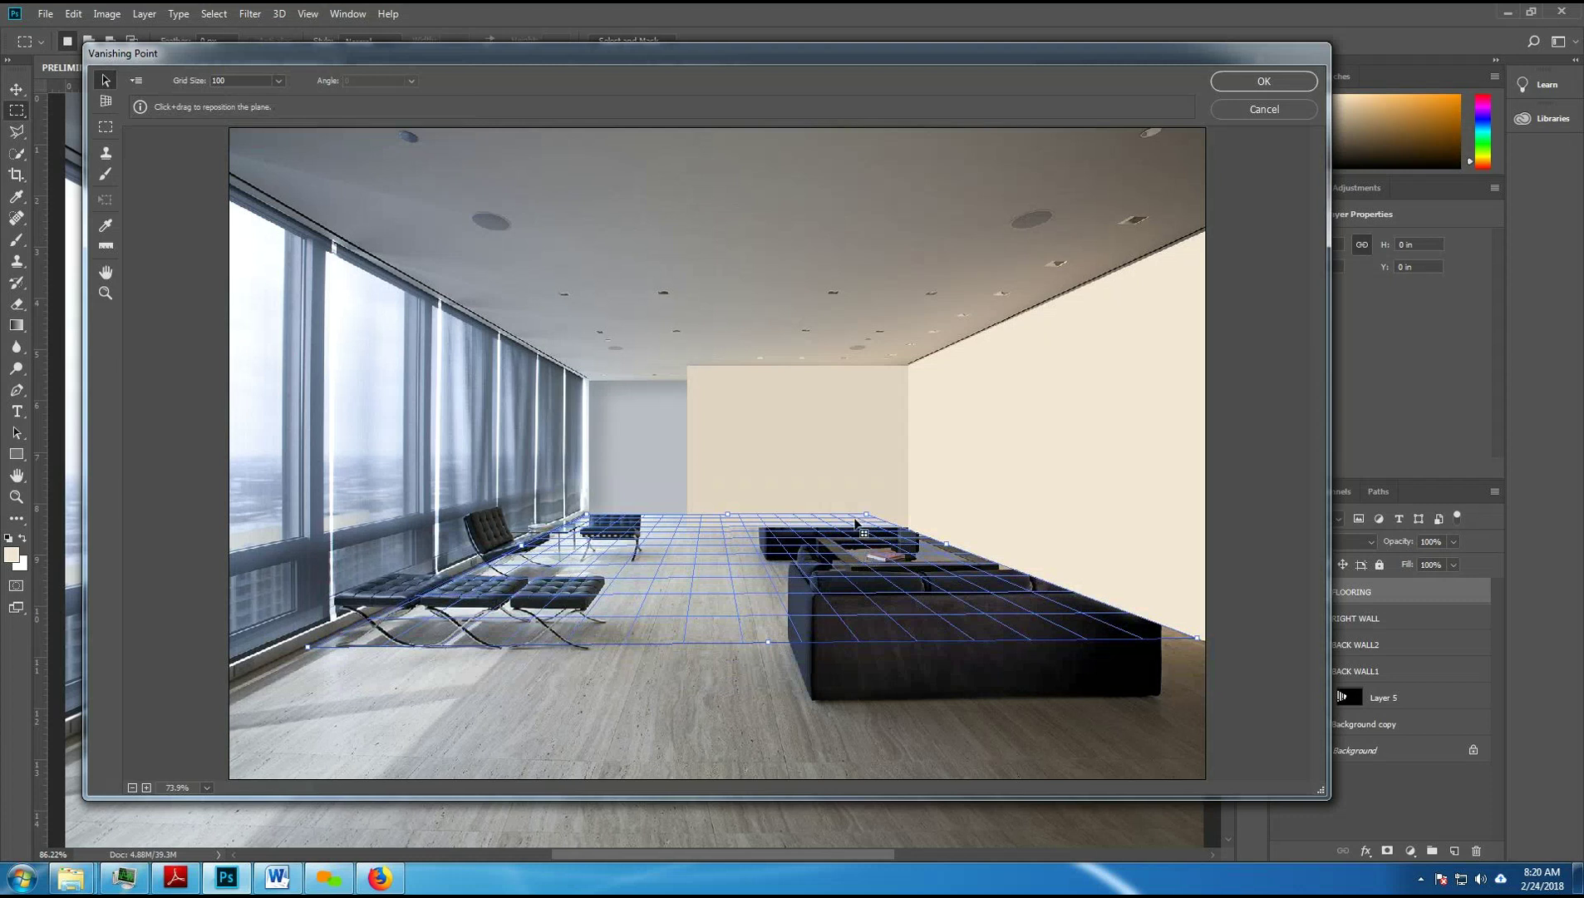
Step: Extend the floor plane's front edge toward the viewer past the image's bottom edge, so the grid covers the whole floor
drag(767, 645, 815, 798)
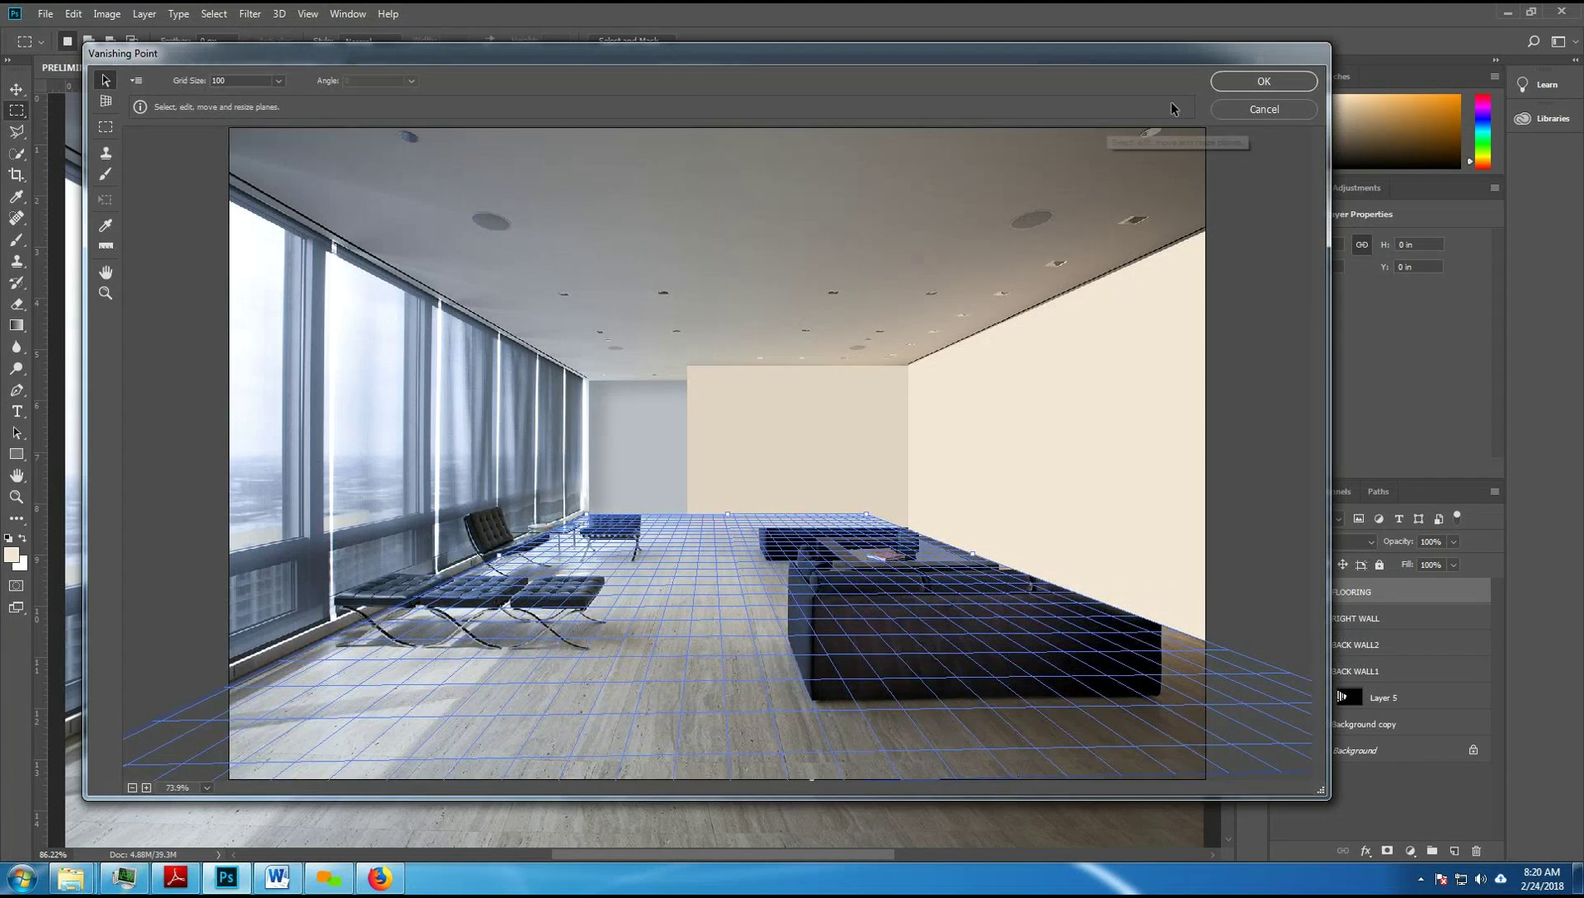
drag(1213, 55, 1230, 37)
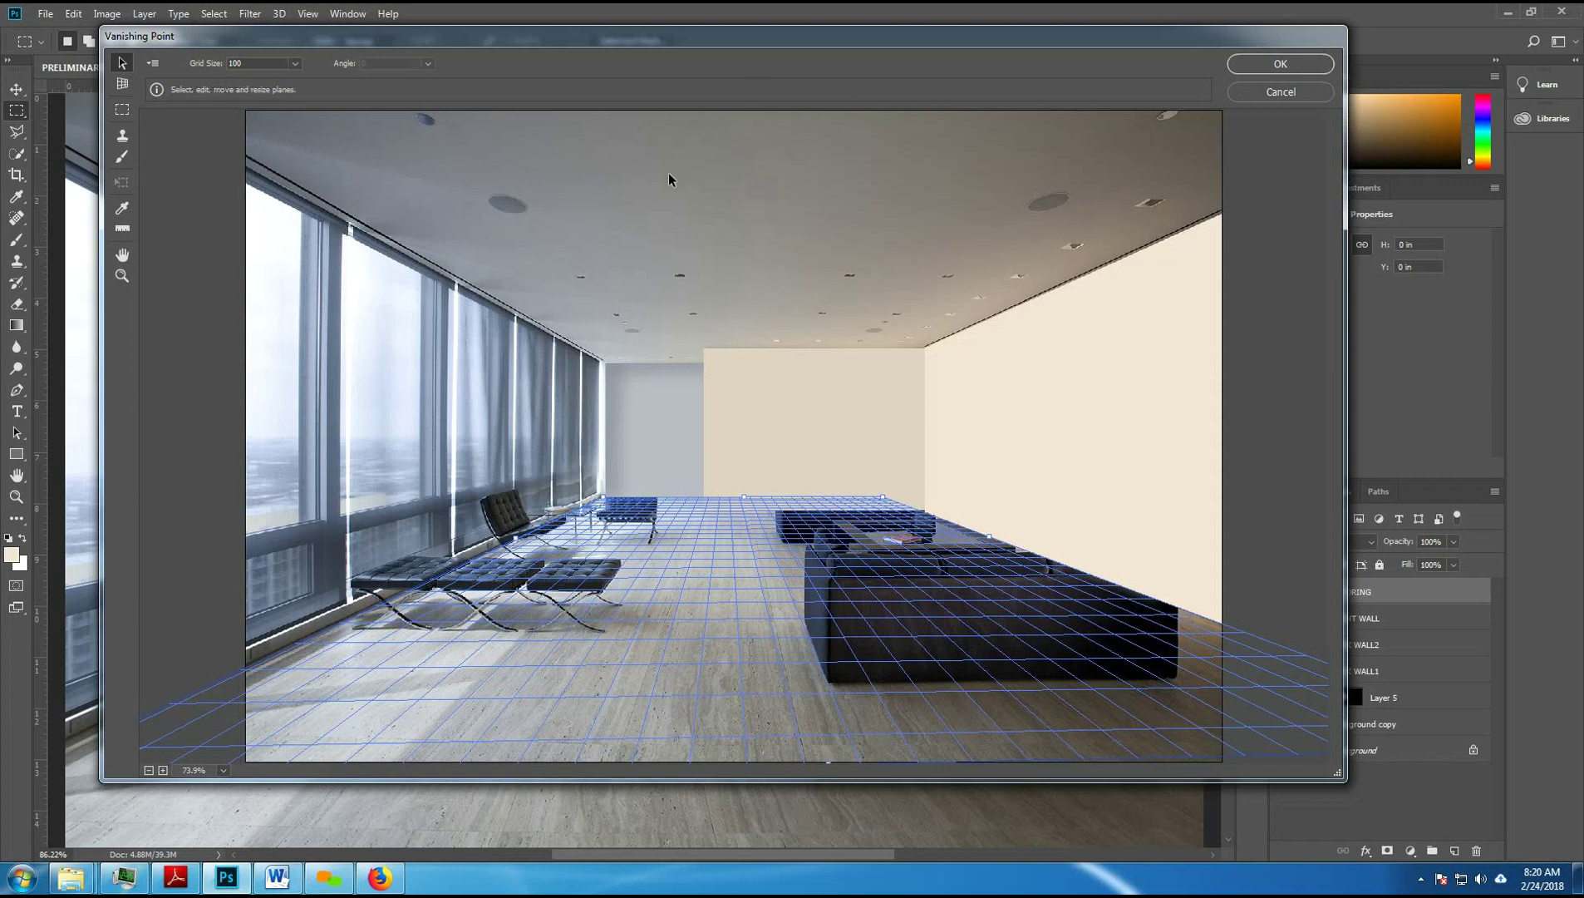
Step: Paste the copied wood texture into Vanishing Point, fit it onto the floor plane down to the image's front edge, and apply the filter
key(alt)
key(ctrl+v)
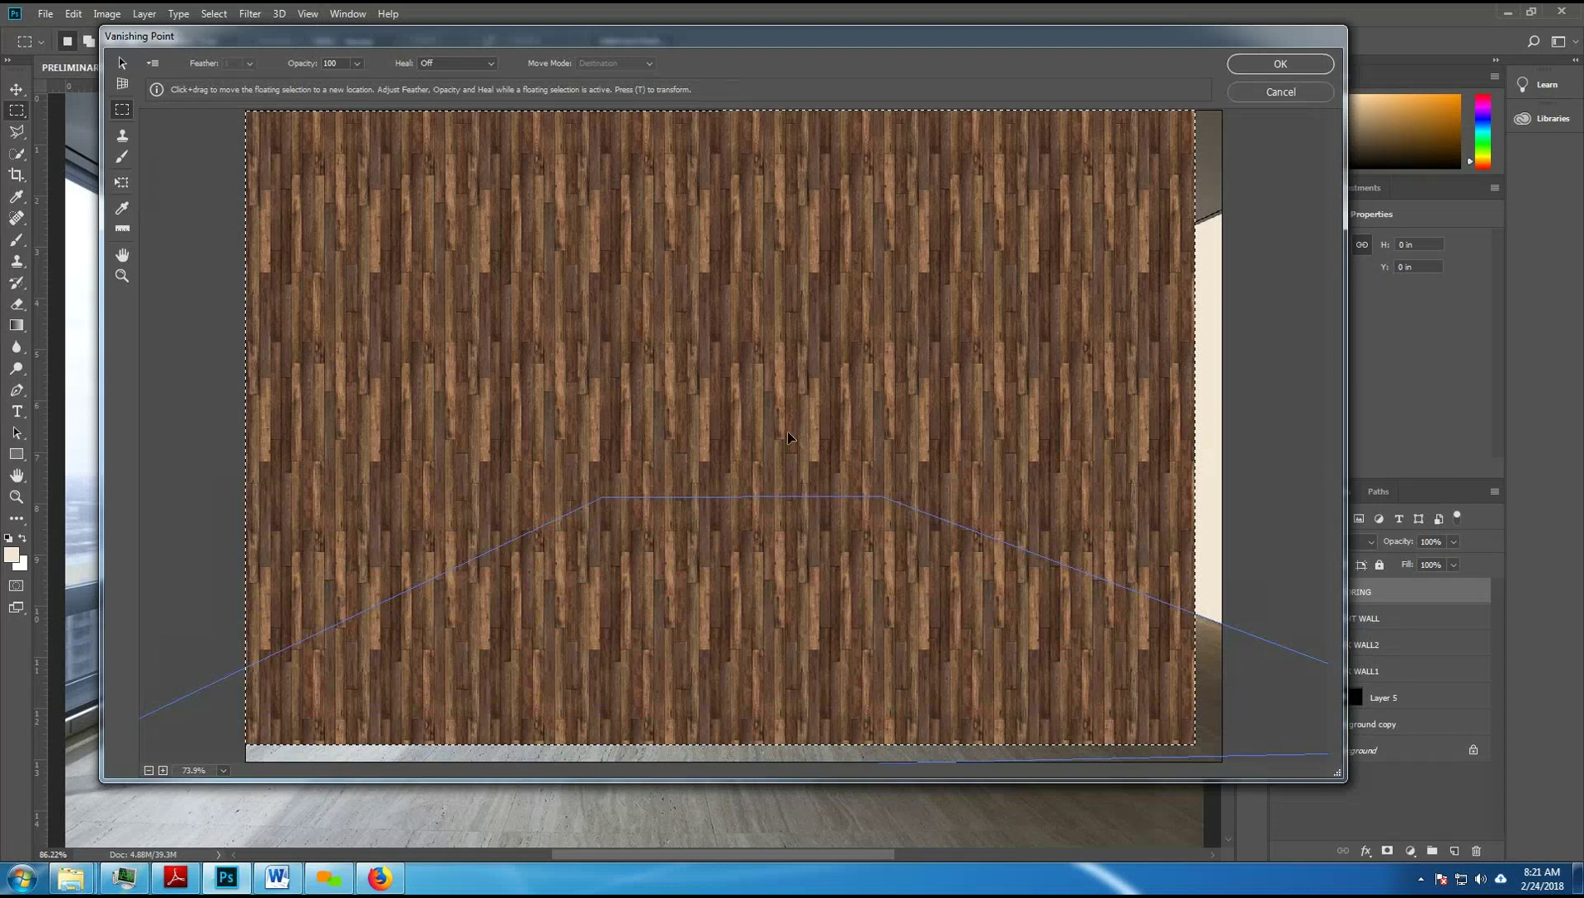
drag(724, 402, 730, 582)
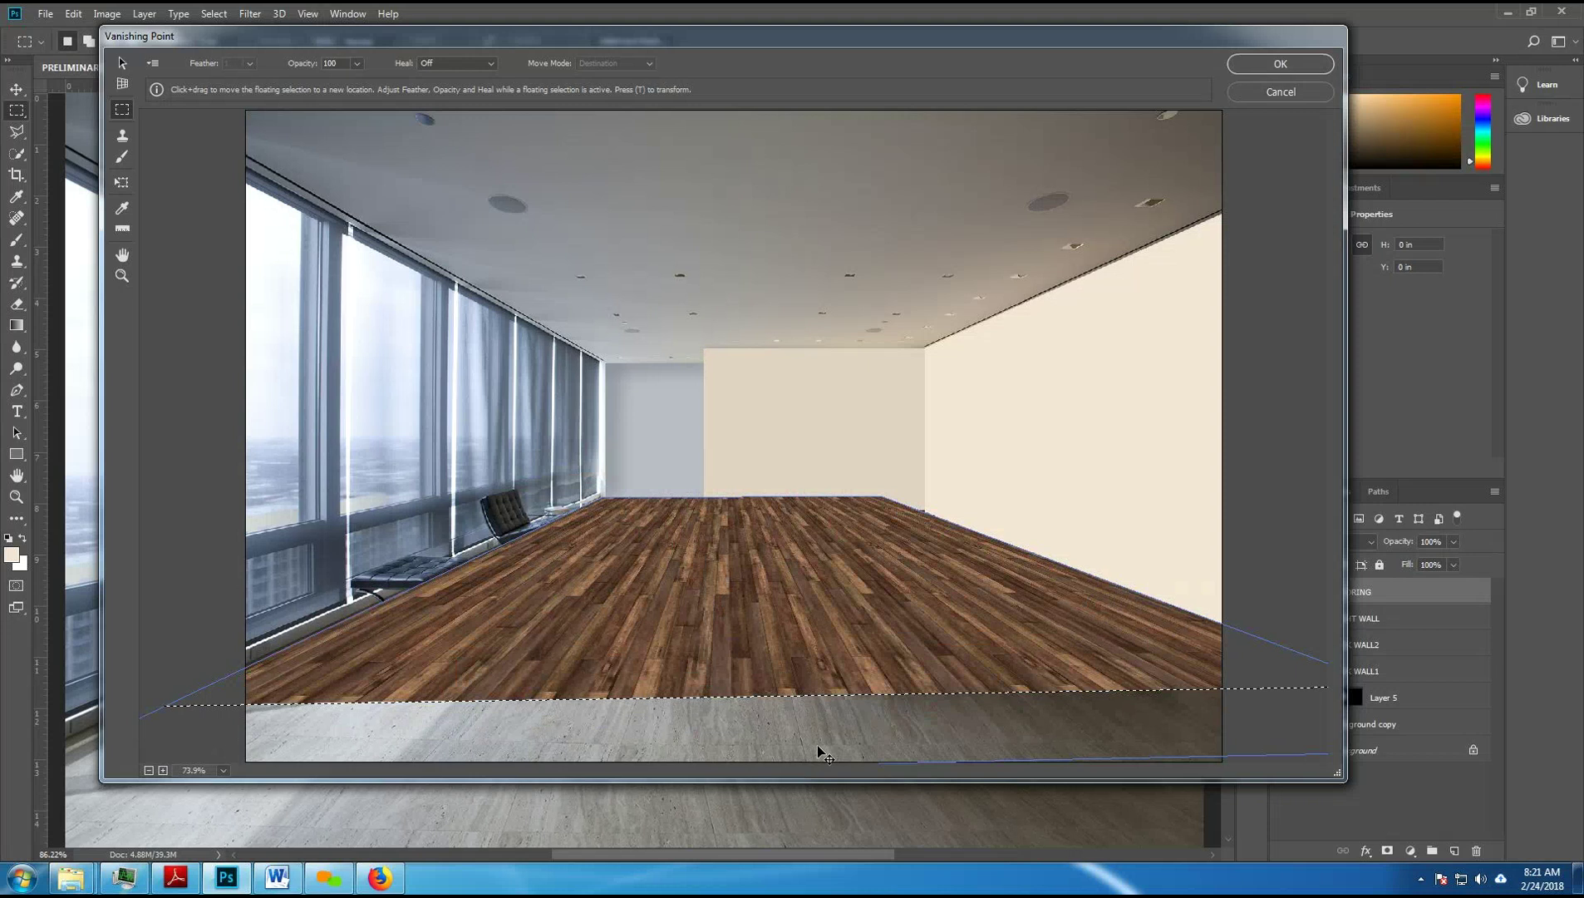
drag(828, 613, 849, 670)
click(1256, 63)
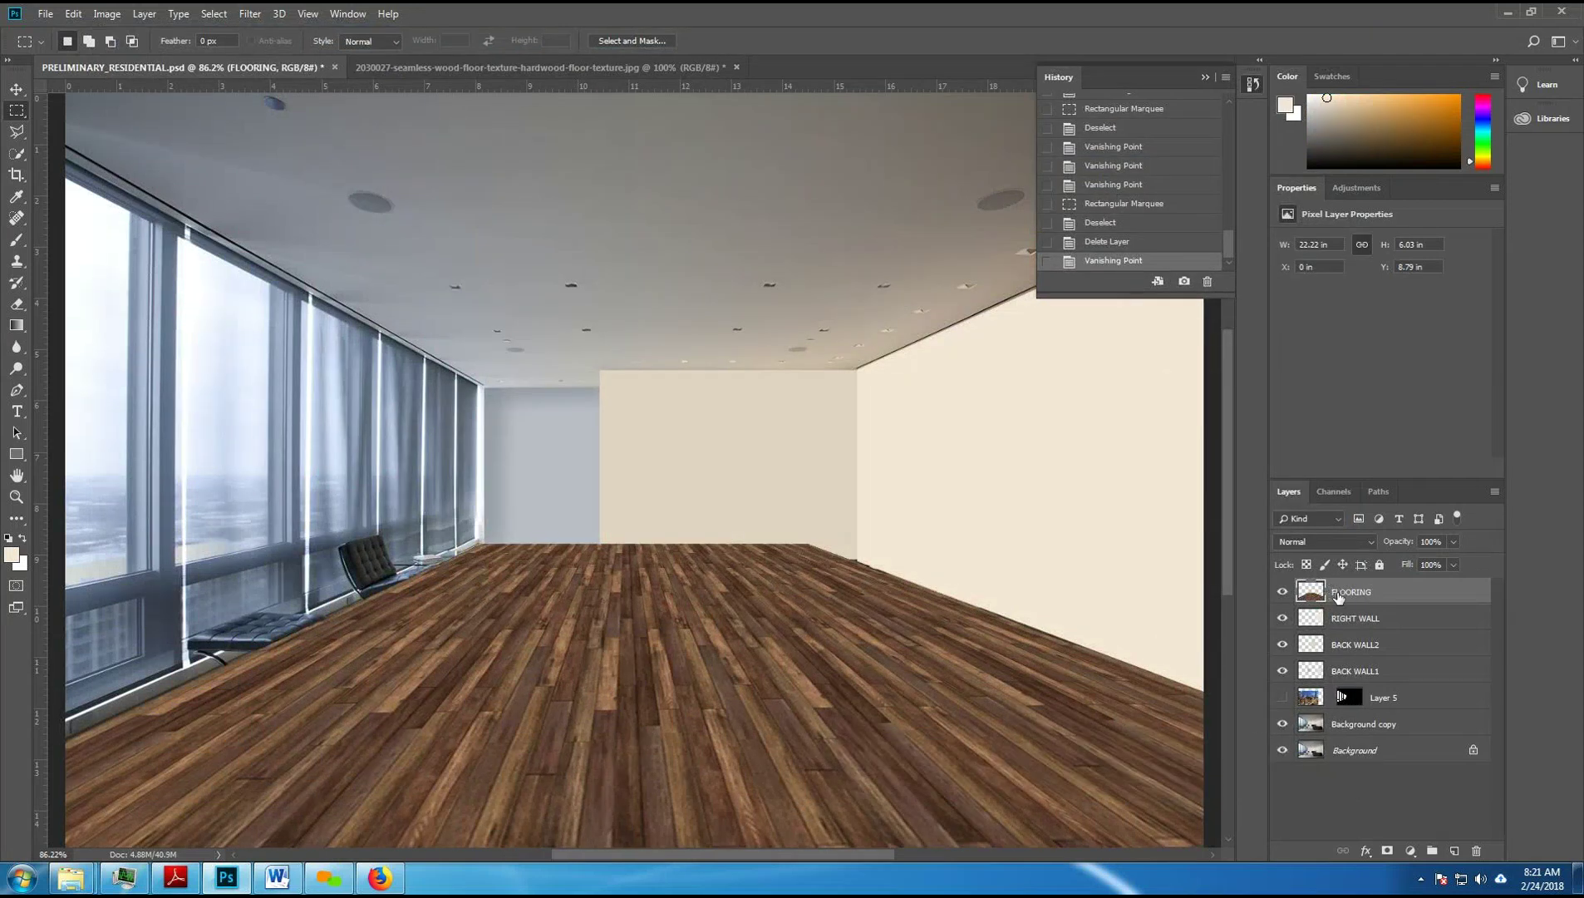
Step: Reorder the layers to BACK WALL1, BACK WALL2, RIGHT WALL, FLOORING from the top down, and collapse the History panel
drag(1364, 625, 1389, 588)
drag(1383, 652, 1398, 592)
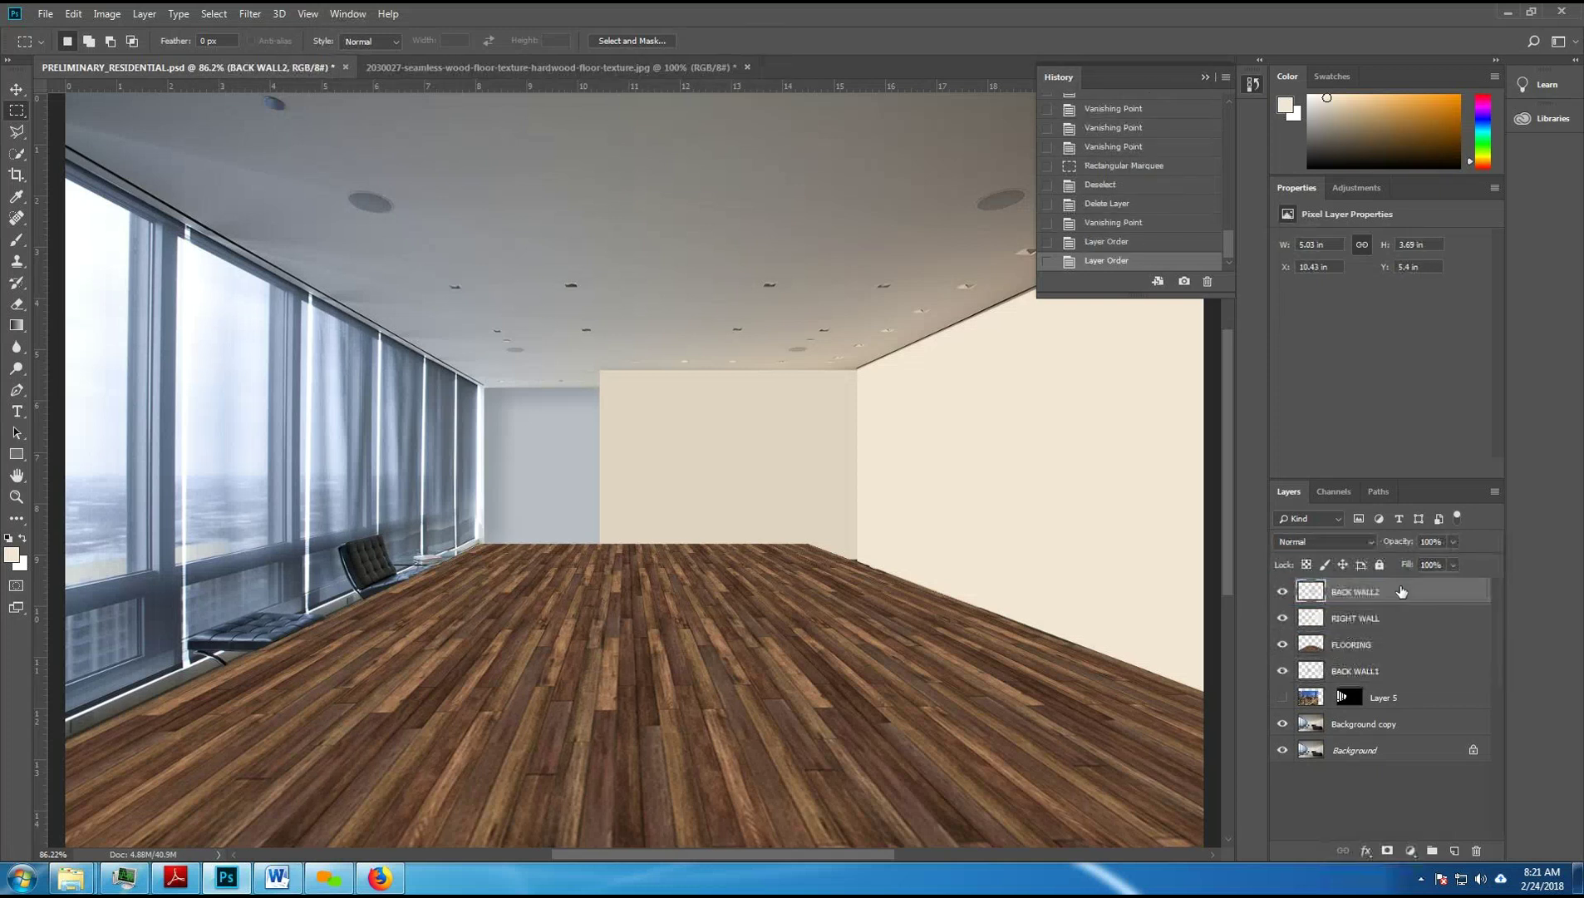
drag(1389, 675, 1403, 590)
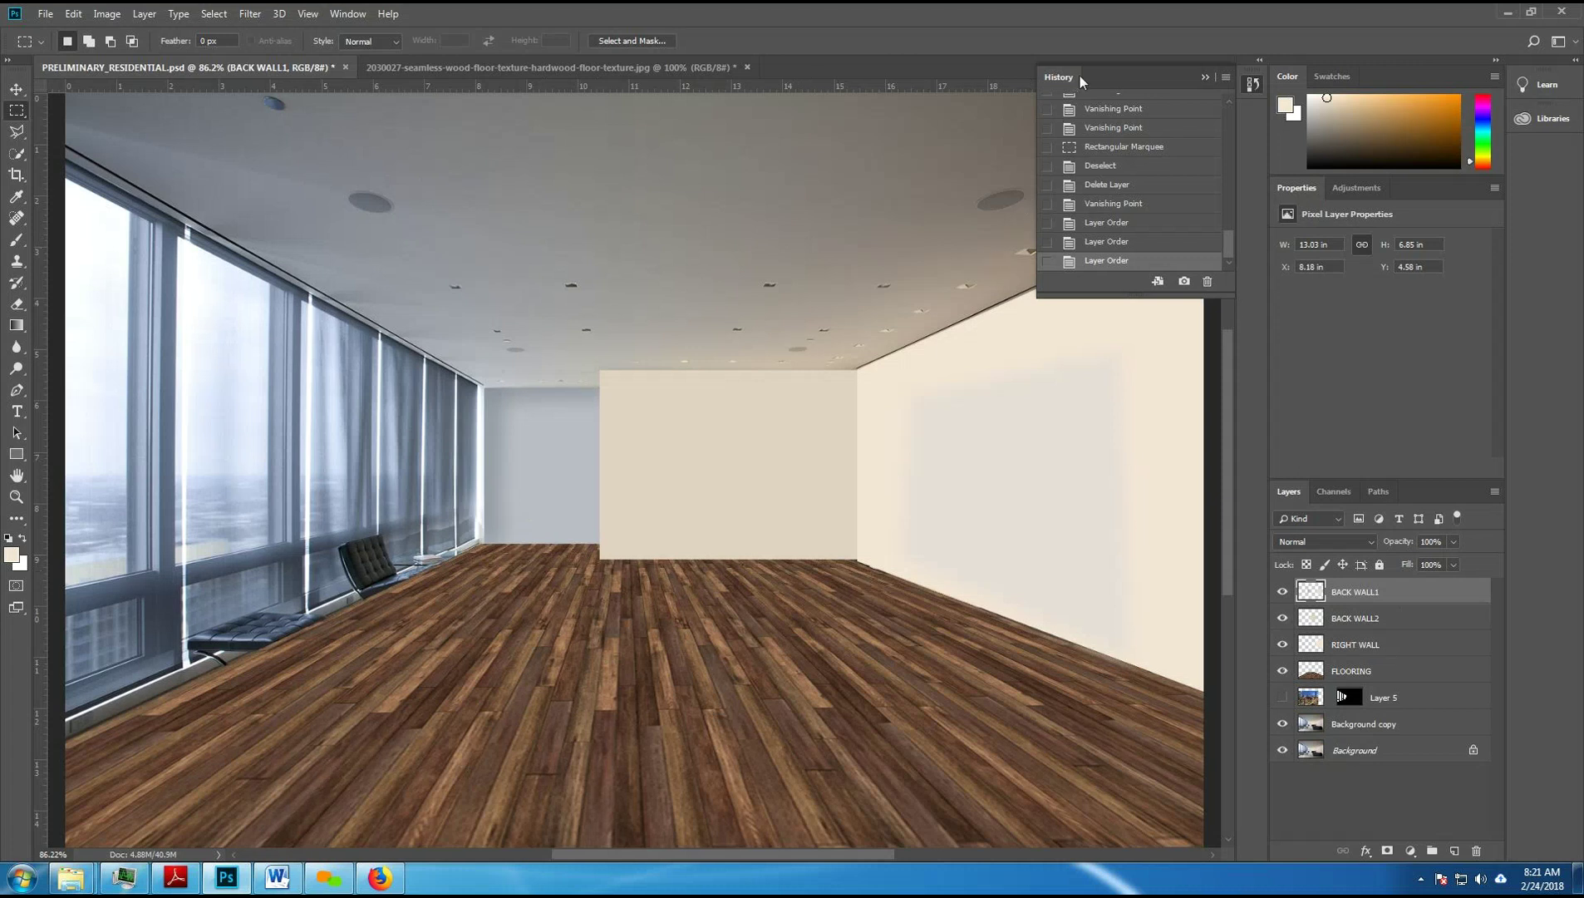
click(1206, 75)
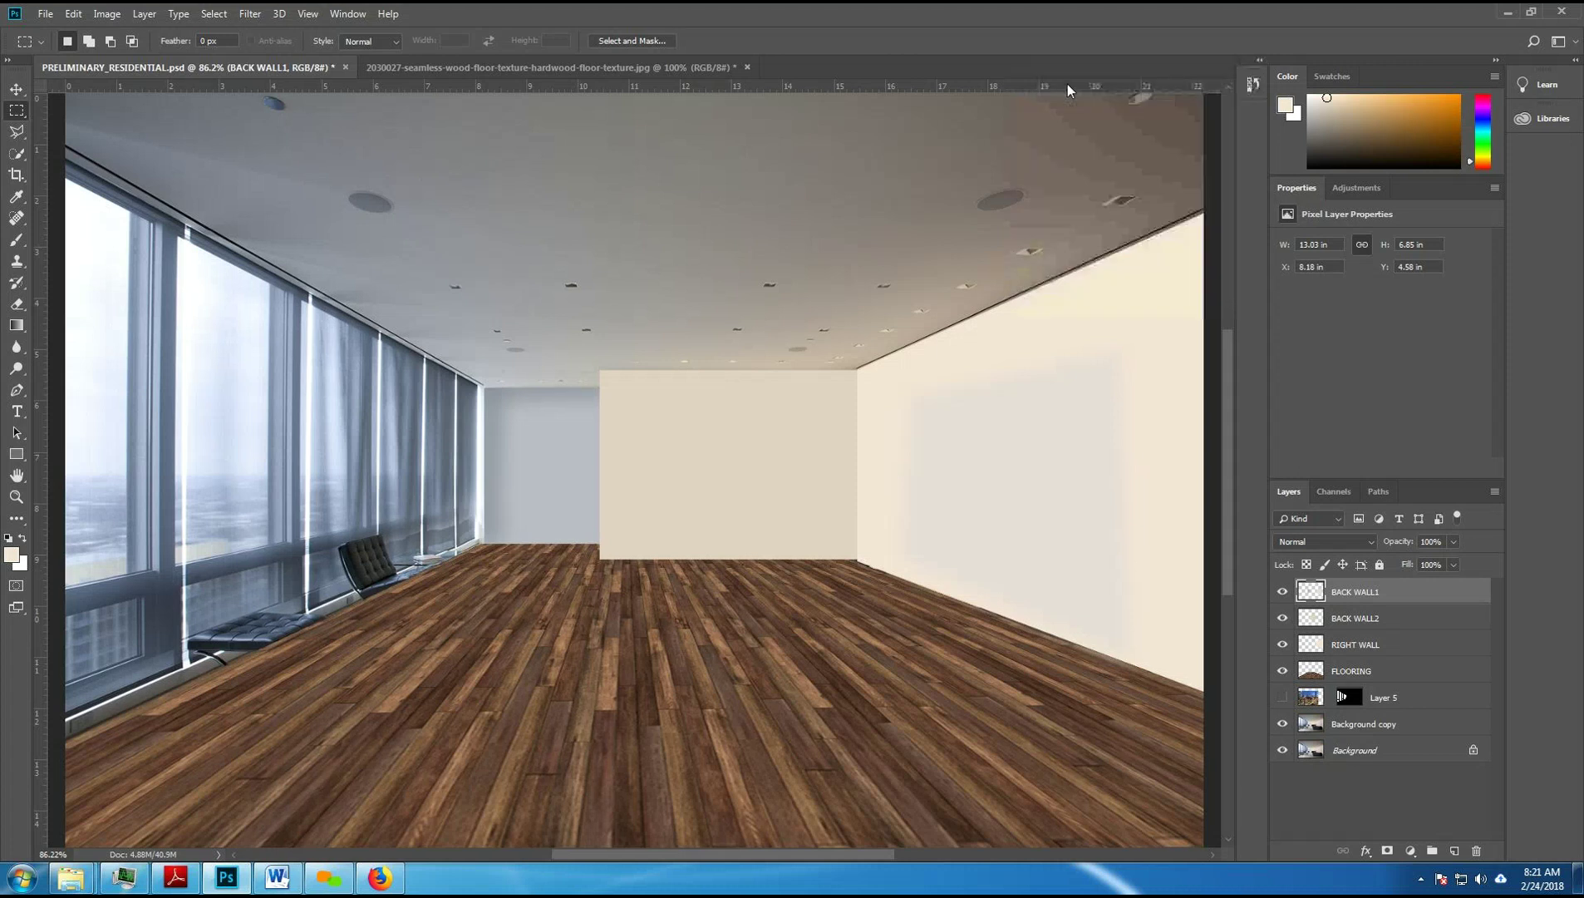